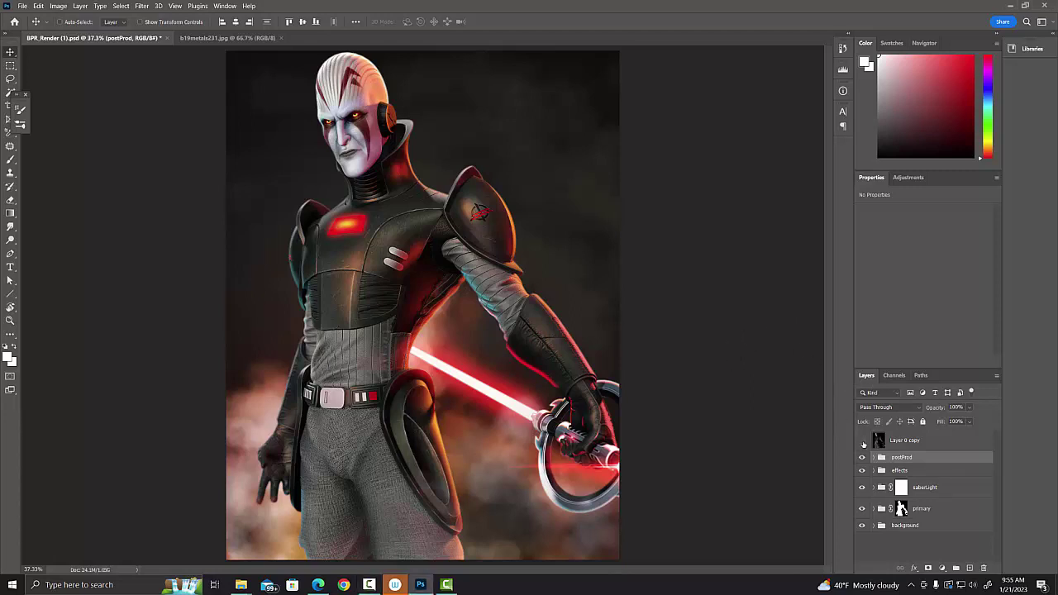
Compare the artwork with Layer 0 copy shown and hidden, and with the postProd group on and off.
{"action": "left_click", "coordinate": [862, 441]}
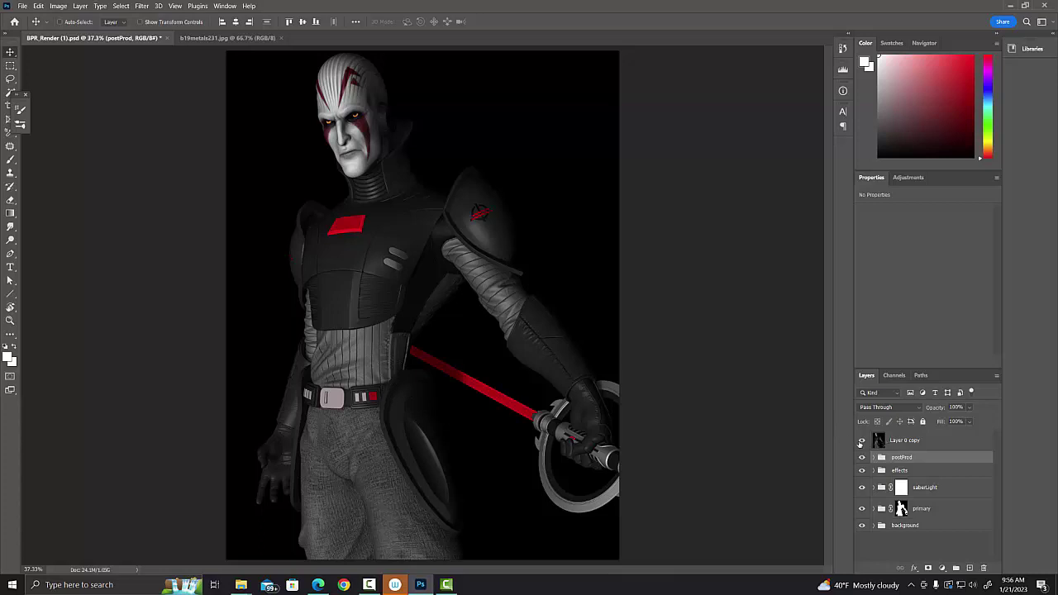
{"action": "left_click", "coordinate": [860, 440]}
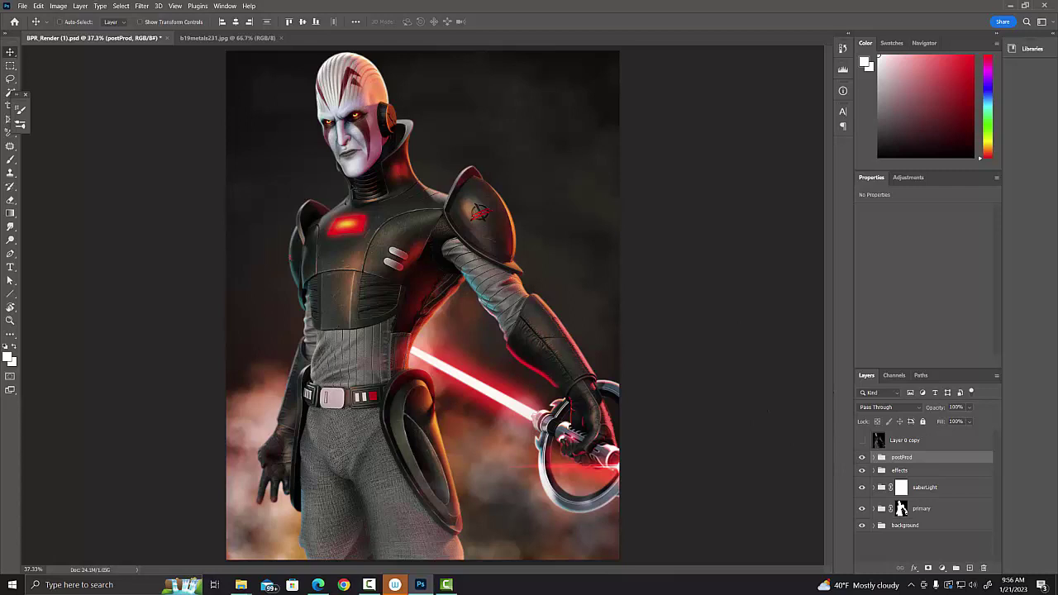
{"action": "left_click", "coordinate": [861, 460]}
{"action": "left_click", "coordinate": [861, 461]}
{"action": "left_click", "coordinate": [862, 460]}
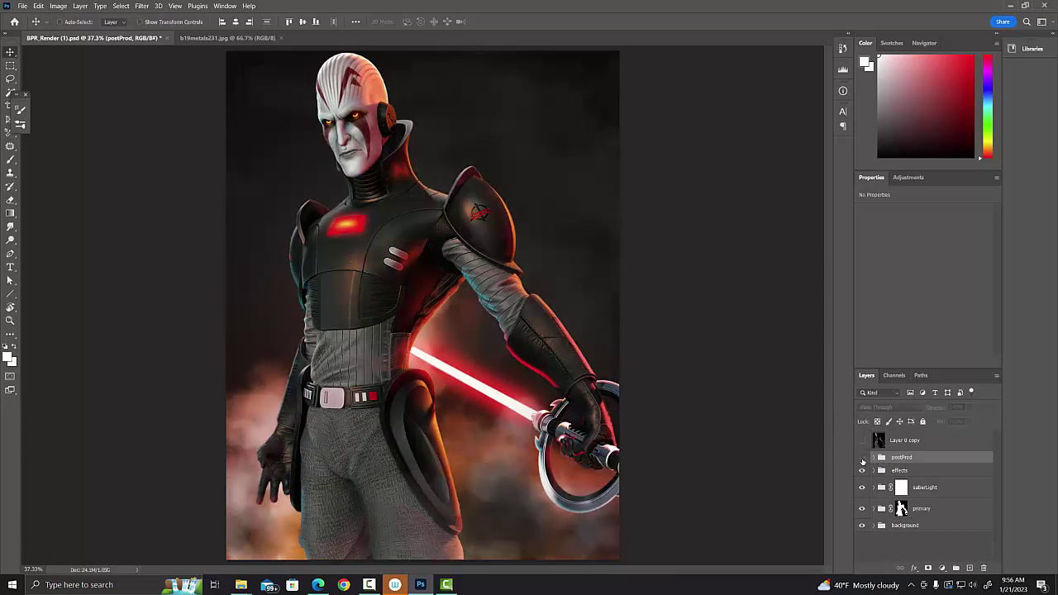
{"action": "left_click", "coordinate": [861, 460]}
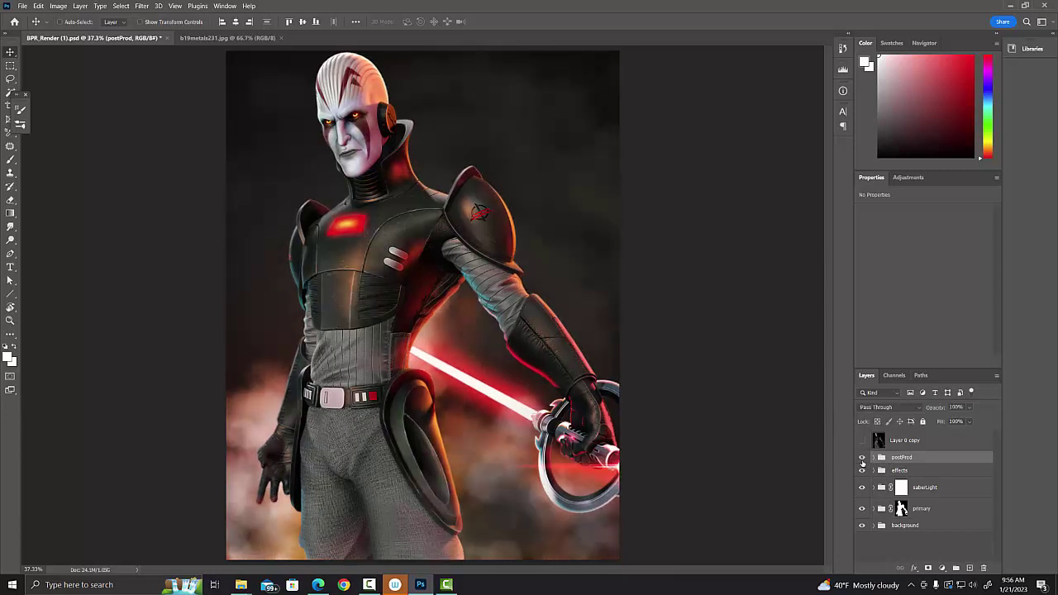
Hide the postProd, effects and saberLight groups.
{"action": "left_click", "coordinate": [862, 461]}
{"action": "left_click", "coordinate": [862, 470]}
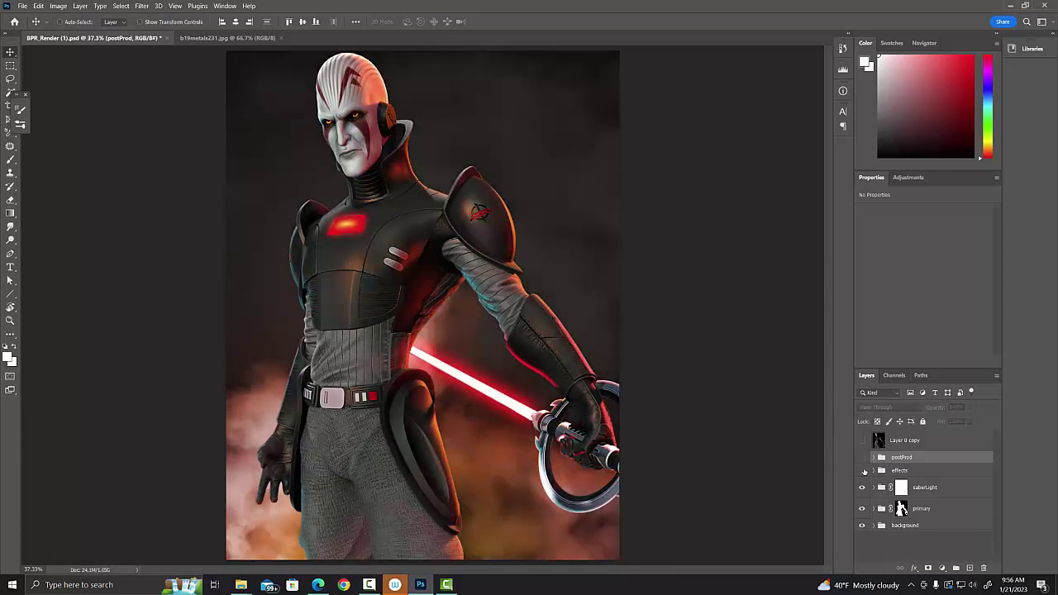
{"action": "left_click", "coordinate": [862, 470]}
{"action": "left_click", "coordinate": [862, 470]}
{"action": "left_click", "coordinate": [862, 488]}
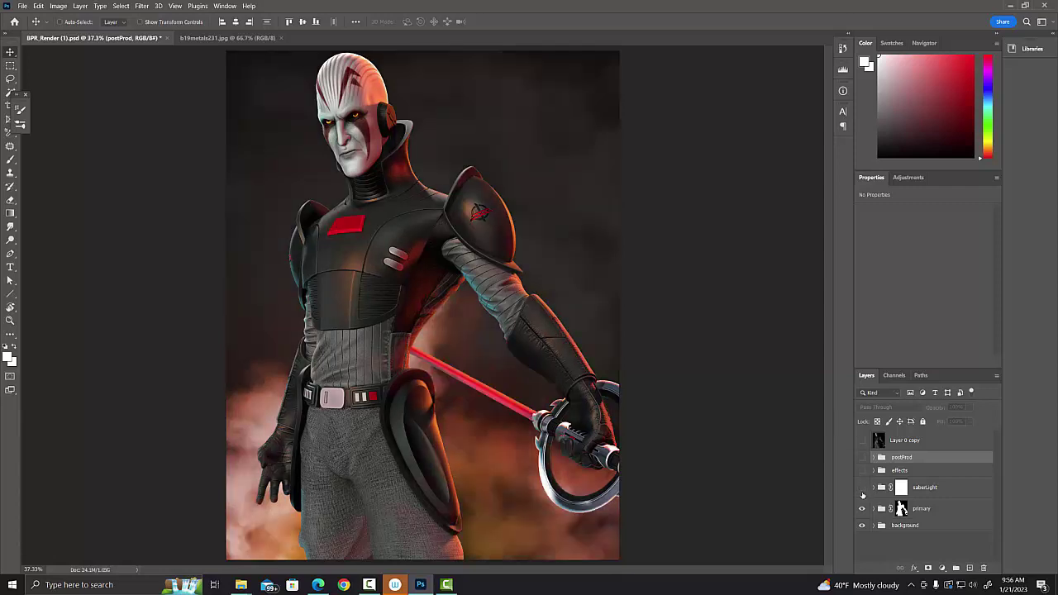
Expand the background group and hide Layer 18, Layer 17, Layer 16 and Layer 14.
{"action": "left_click", "coordinate": [874, 526]}
{"action": "left_click_drag", "start_coordinate": [997, 480], "coordinate": [996, 518]}
{"action": "left_click_drag", "start_coordinate": [862, 468], "coordinate": [861, 532]}
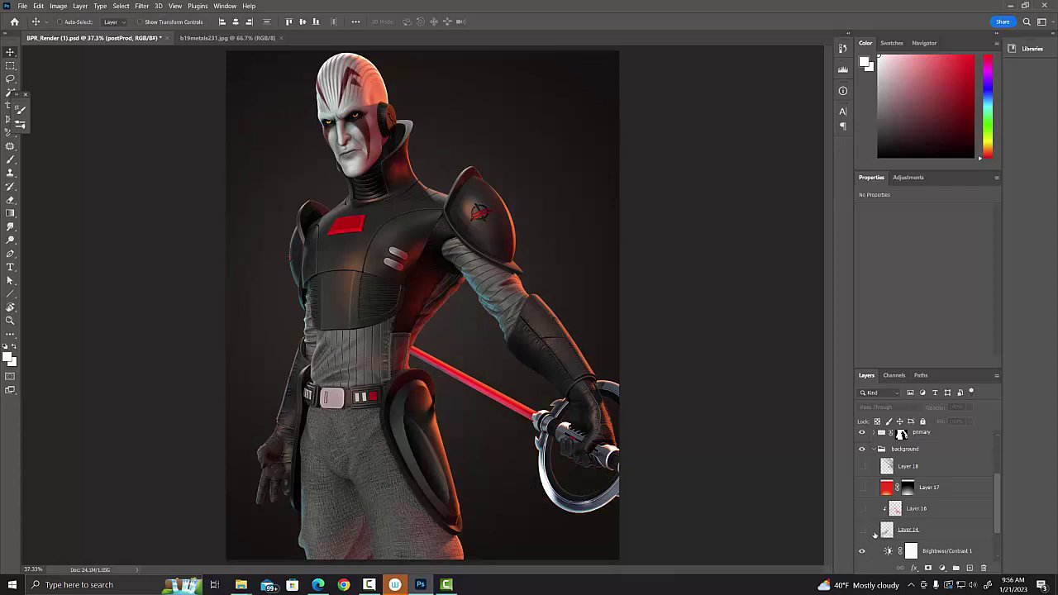
{"action": "left_click_drag", "start_coordinate": [997, 499], "coordinate": [996, 519]}
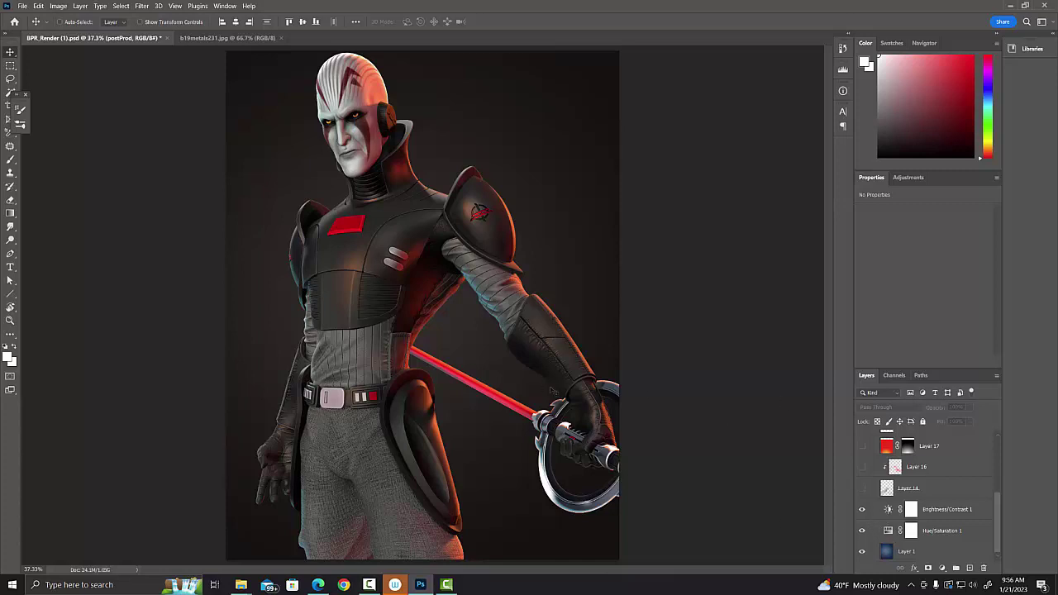
Expand the primary group to show its render pass layers and collapse the background group.
{"action": "left_click_drag", "start_coordinate": [996, 500], "coordinate": [1002, 461]}
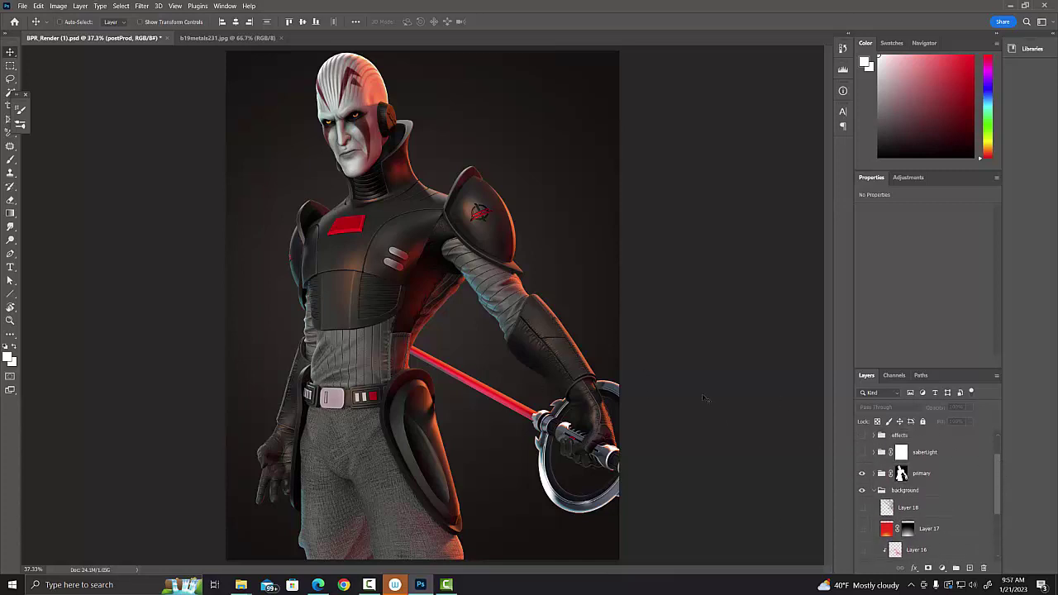
{"action": "left_click", "coordinate": [873, 474]}
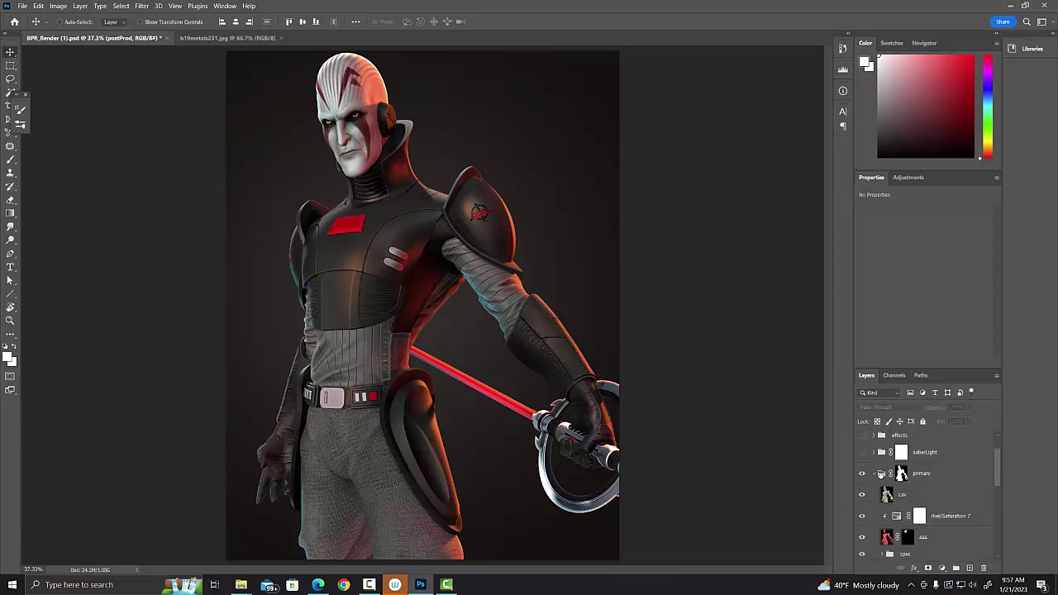
{"action": "left_click_drag", "start_coordinate": [998, 468], "coordinate": [998, 500]}
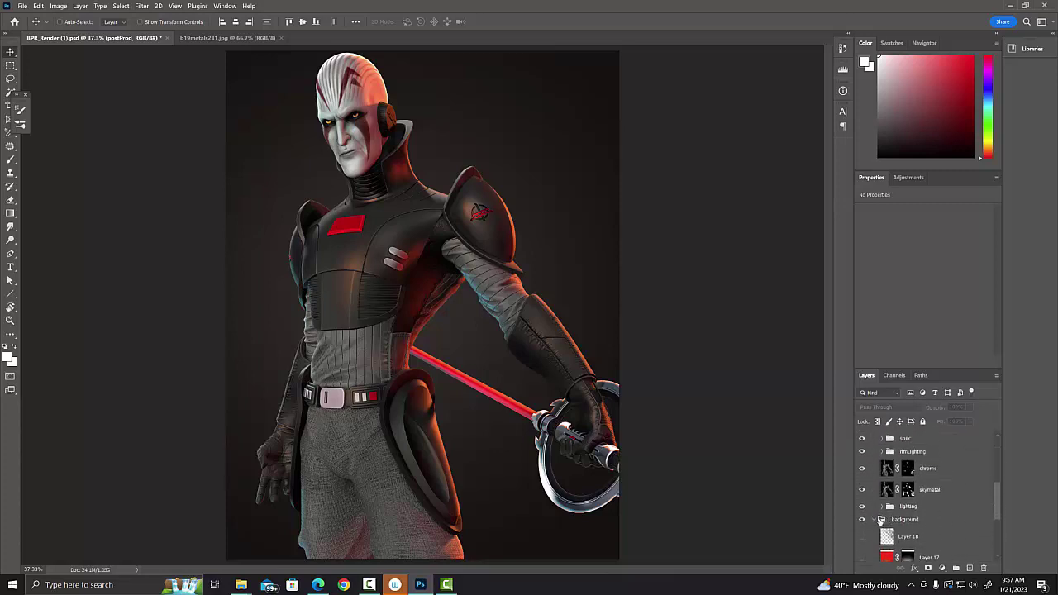
{"action": "scroll", "coordinate": [879, 524], "scroll_direction": "up", "scroll_amount": 2}
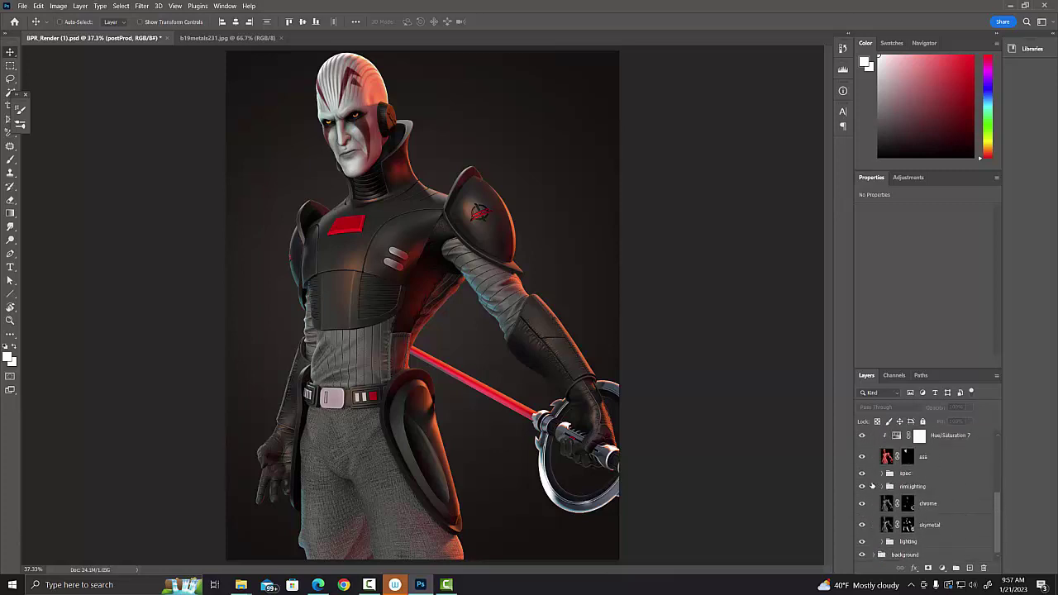
{"action": "left_click_drag", "start_coordinate": [994, 498], "coordinate": [1000, 474]}
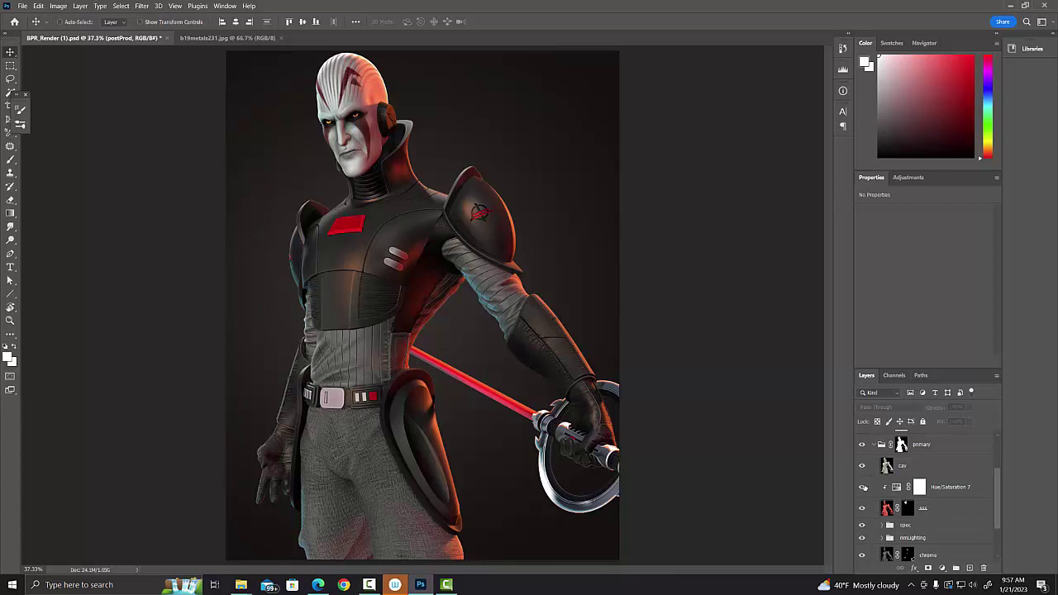
In the primary group, hide cav, Hue/Saturation 7, sss, spec, rimLighting, chrome and skymetal.
{"action": "left_click_drag", "start_coordinate": [862, 466], "coordinate": [861, 537]}
{"action": "left_click_drag", "start_coordinate": [997, 494], "coordinate": [994, 527]}
{"action": "left_click_drag", "start_coordinate": [862, 503], "coordinate": [862, 525]}
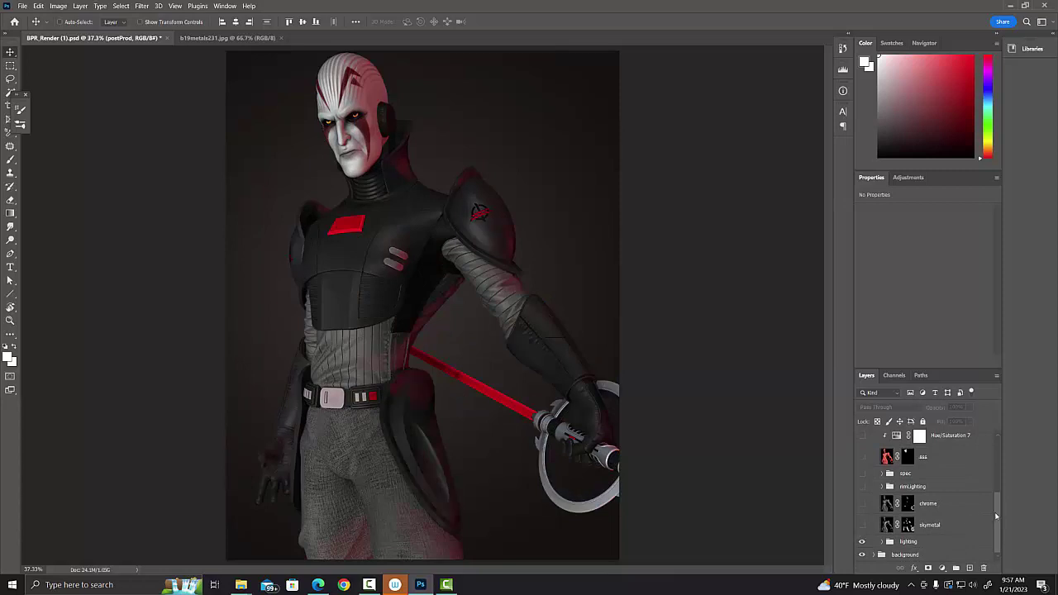
Expand the lighting group and hide Hue/Saturation 2, l4, l1, l3 and l2, keeping only Layer 0 visible.
{"action": "left_click", "coordinate": [881, 541]}
{"action": "left_click_drag", "start_coordinate": [998, 509], "coordinate": [984, 538]}
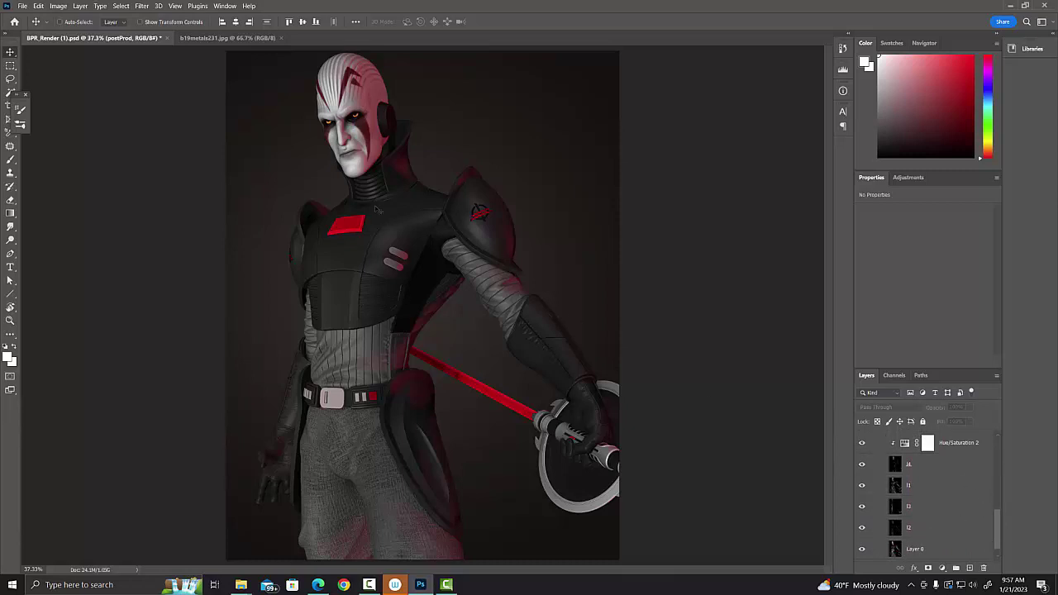
{"action": "scroll", "coordinate": [998, 525], "scroll_direction": "up", "scroll_amount": 2}
{"action": "scroll", "coordinate": [919, 525], "scroll_direction": "down", "scroll_amount": 1}
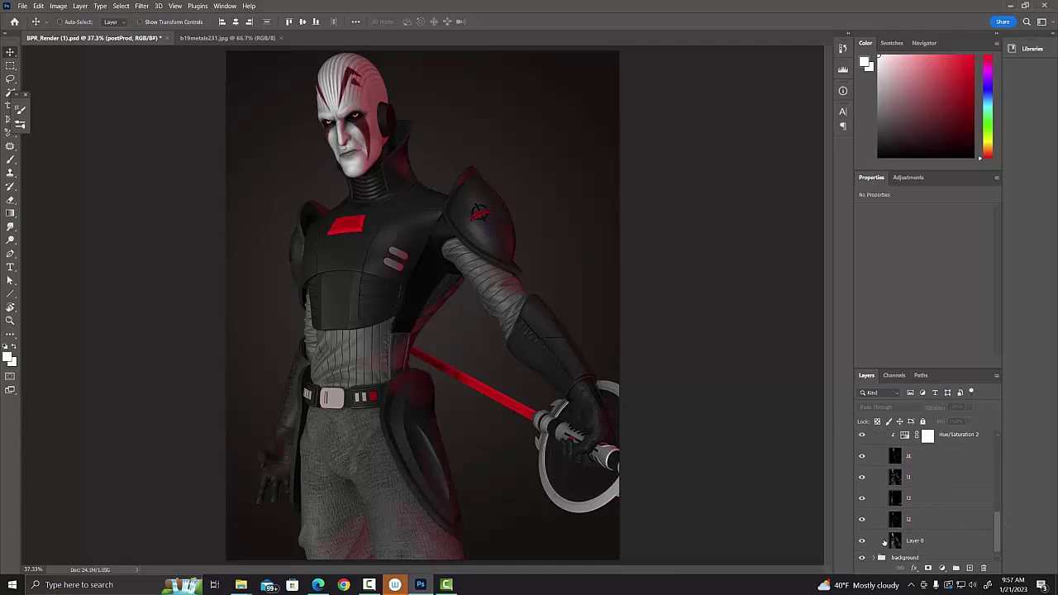
{"action": "left_click_drag", "start_coordinate": [862, 436], "coordinate": [863, 522]}
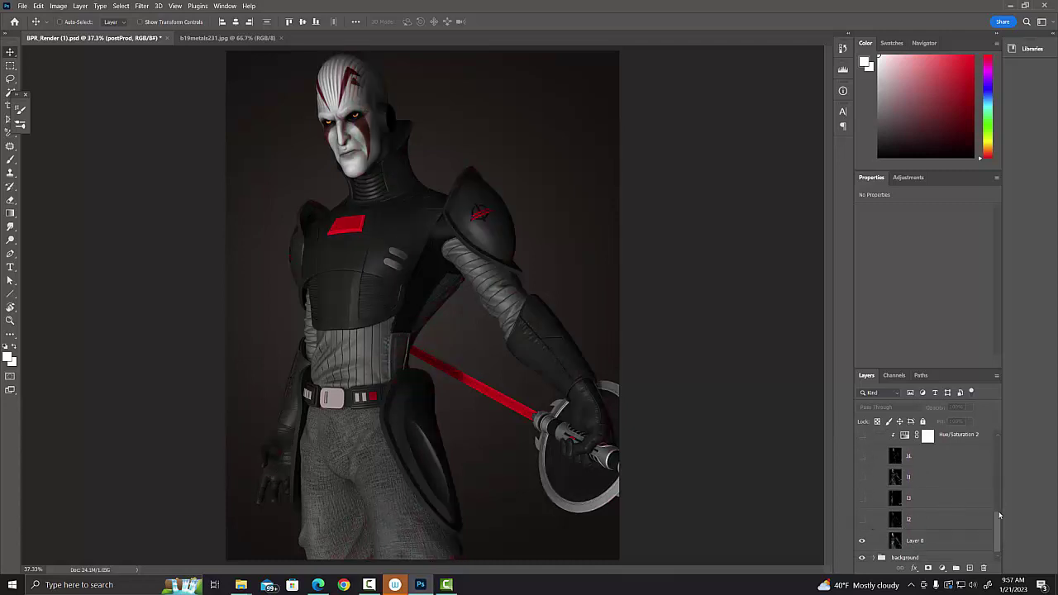
Compare the stripped-down composite with Layer 0 copy by briefly showing that layer.
{"action": "left_click_drag", "start_coordinate": [997, 528], "coordinate": [985, 447]}
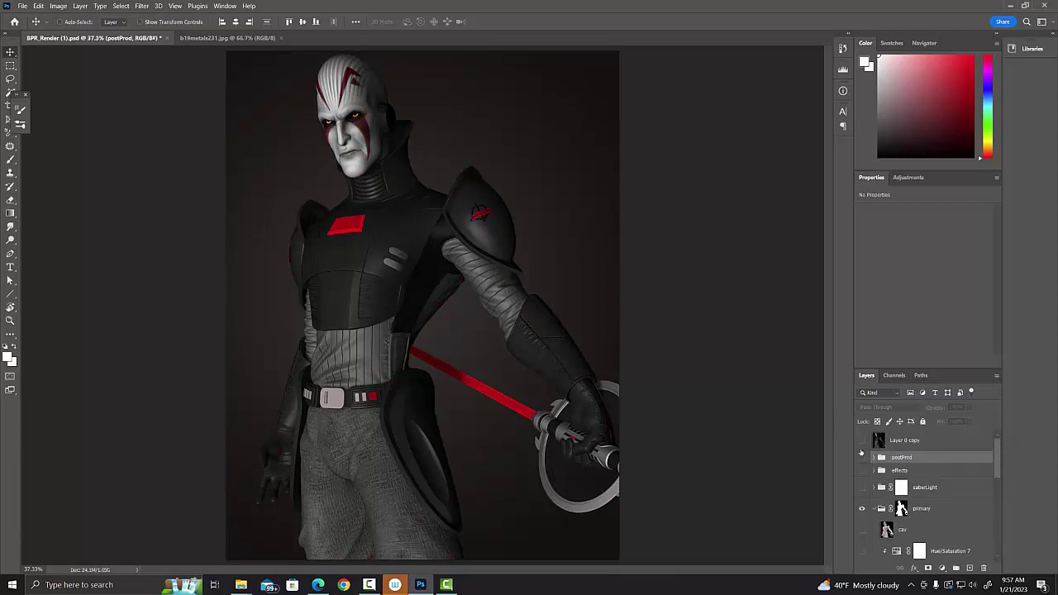
{"action": "left_click", "coordinate": [862, 441]}
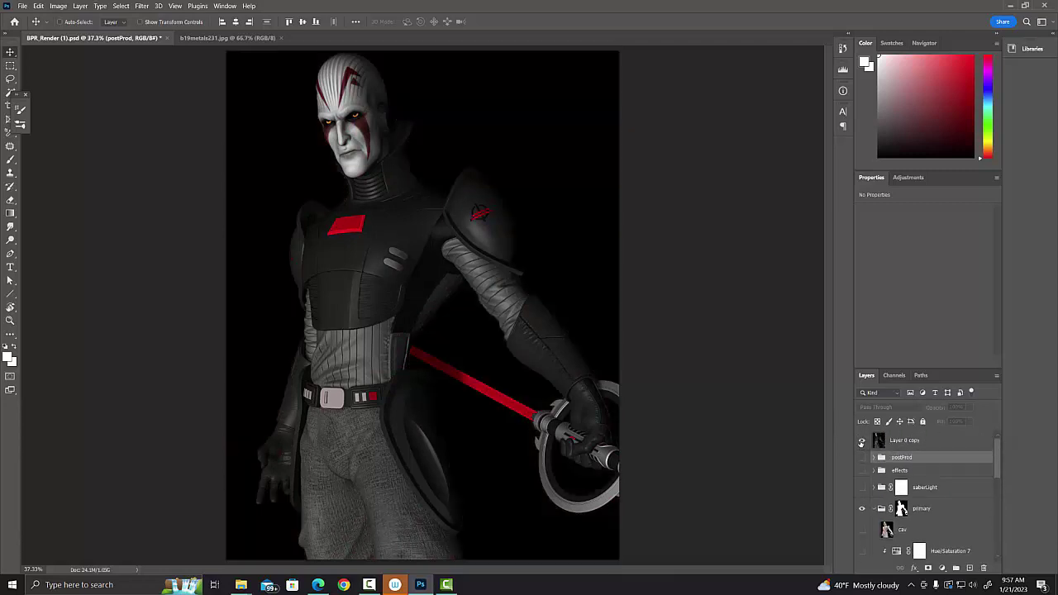
{"action": "left_click", "coordinate": [862, 441]}
{"action": "left_click_drag", "start_coordinate": [1000, 459], "coordinate": [984, 537]}
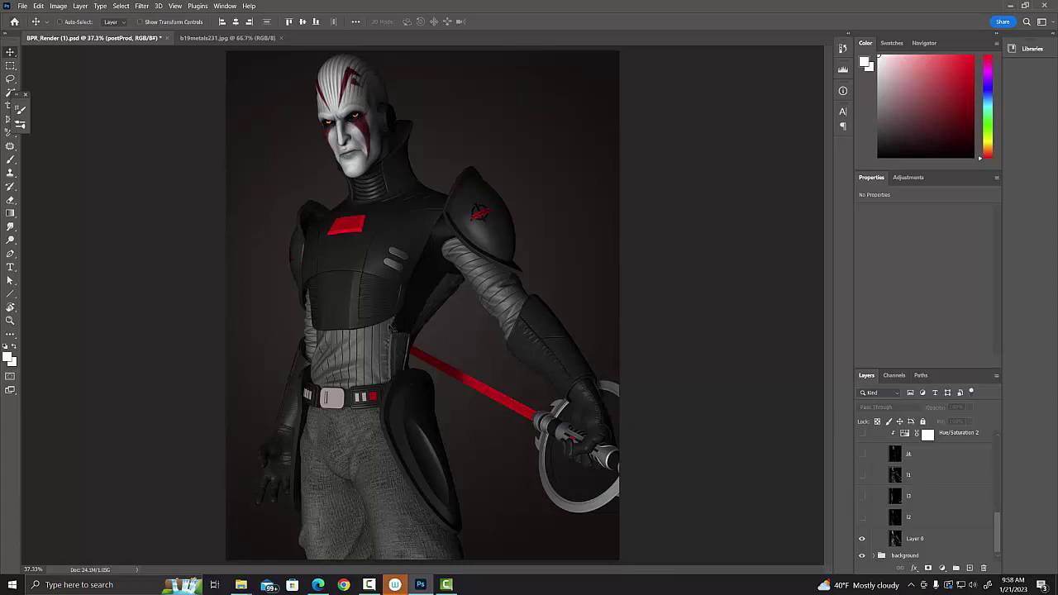
Open the l1, l2, l3 and l4 PSD files from the renders\renders folder of the 2023 grandInquisitor project.
{"action": "left_click", "coordinate": [23, 6]}
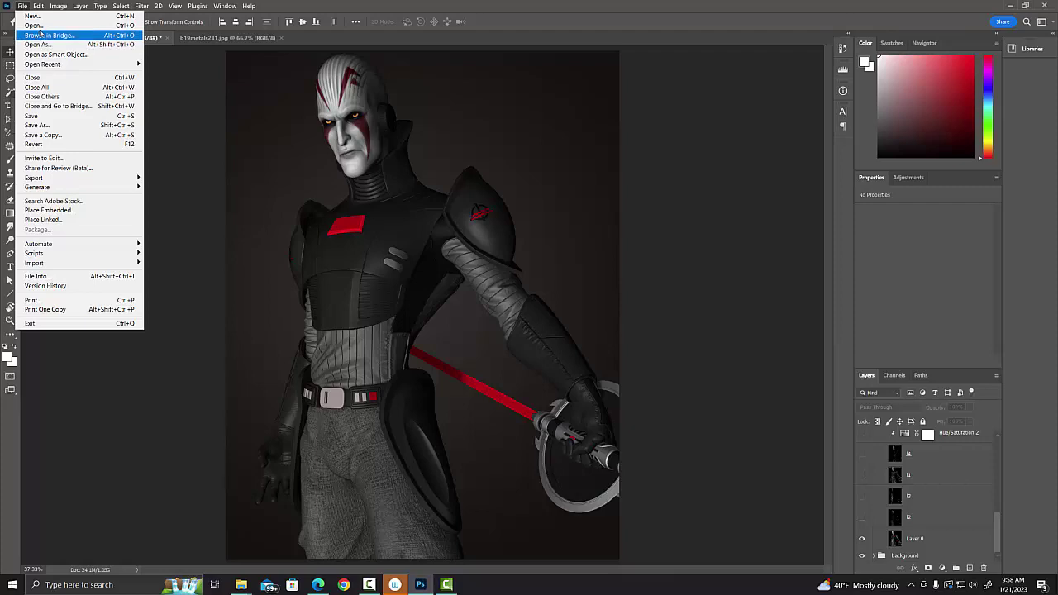
{"action": "left_click", "coordinate": [110, 38]}
{"action": "left_click", "coordinate": [122, 25]}
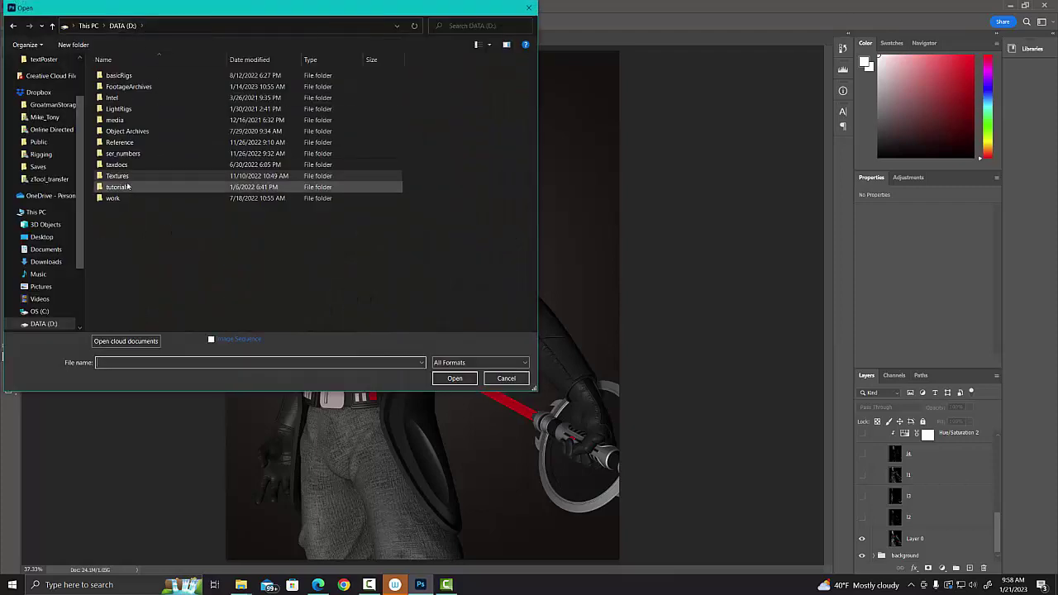
{"action": "double_click", "coordinate": [114, 199]}
{"action": "double_click", "coordinate": [122, 119]}
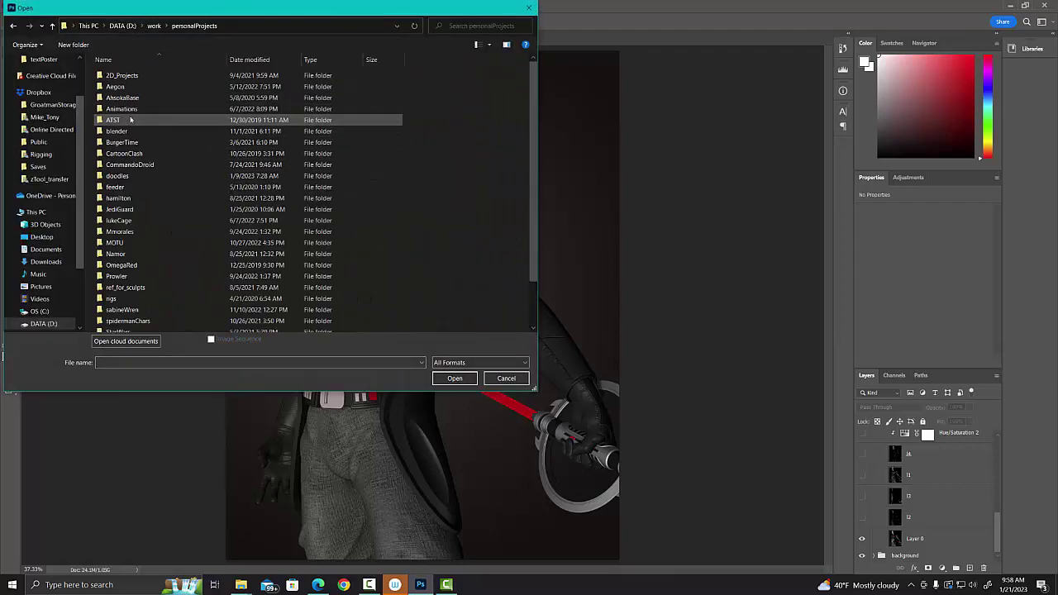
{"action": "double_click", "coordinate": [116, 176]}
{"action": "double_click", "coordinate": [132, 121]}
{"action": "double_click", "coordinate": [136, 76]}
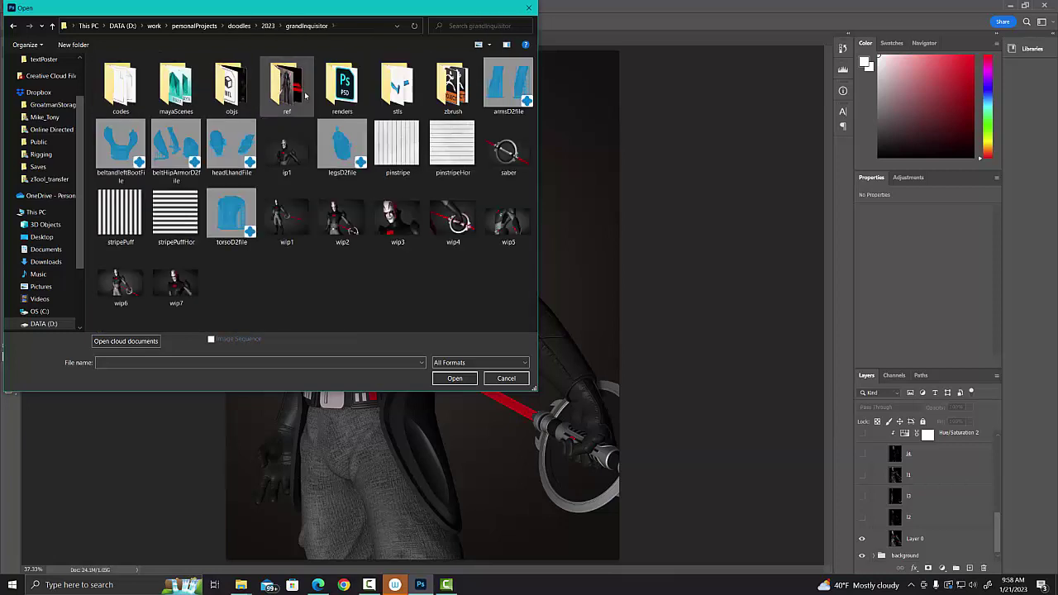
{"action": "double_click", "coordinate": [342, 86]}
{"action": "double_click", "coordinate": [121, 83]}
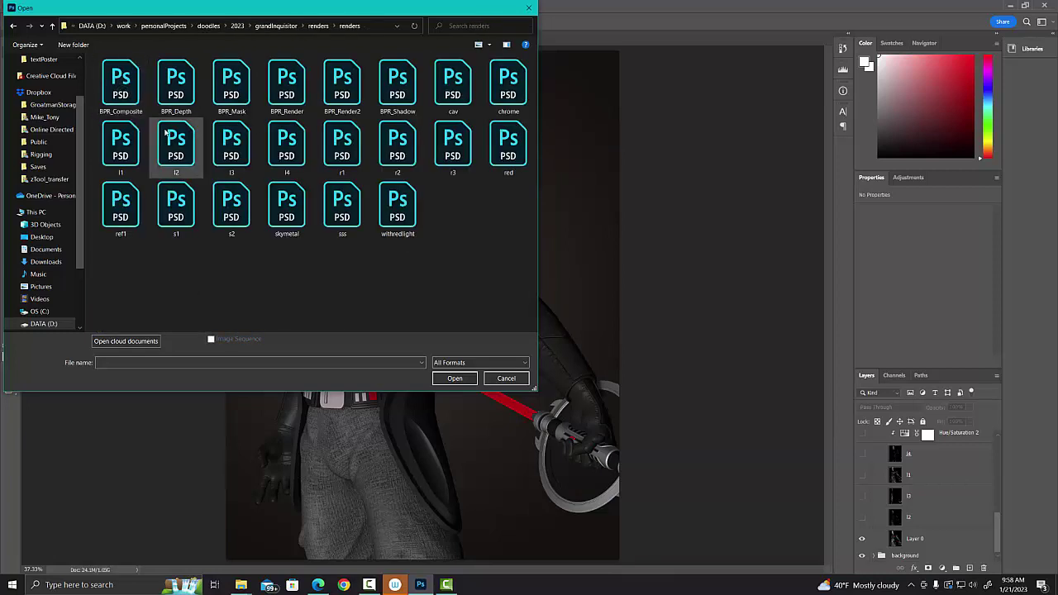
{"action": "left_click", "coordinate": [121, 153]}
{"action": "left_click", "coordinate": [289, 175], "text": "shift"}
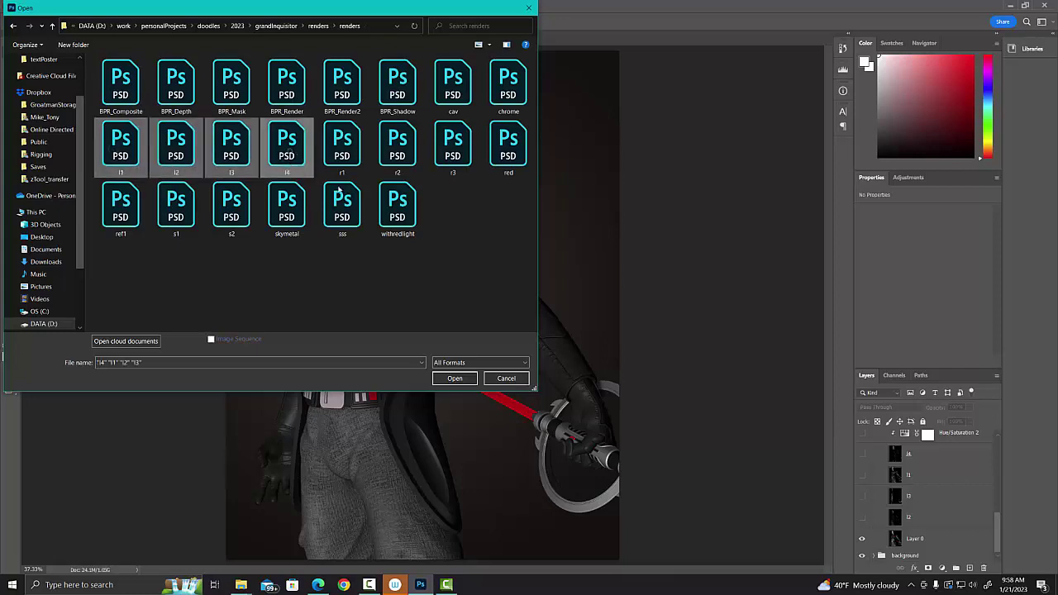
{"action": "left_click", "coordinate": [455, 379]}
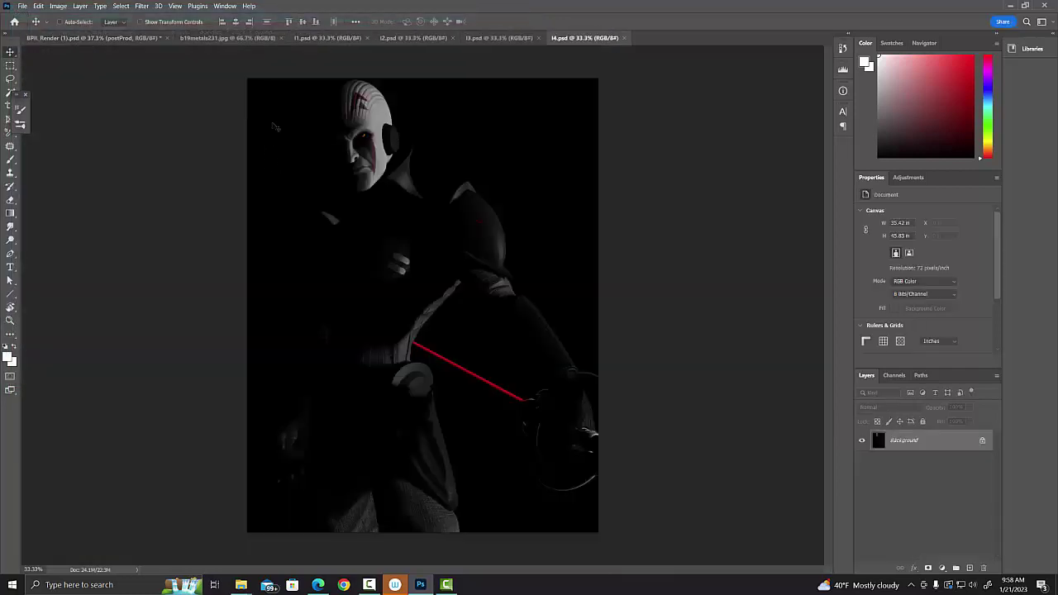
Review the l1, l2, l3 and l4 light renders one after another.
{"action": "left_click", "coordinate": [326, 38]}
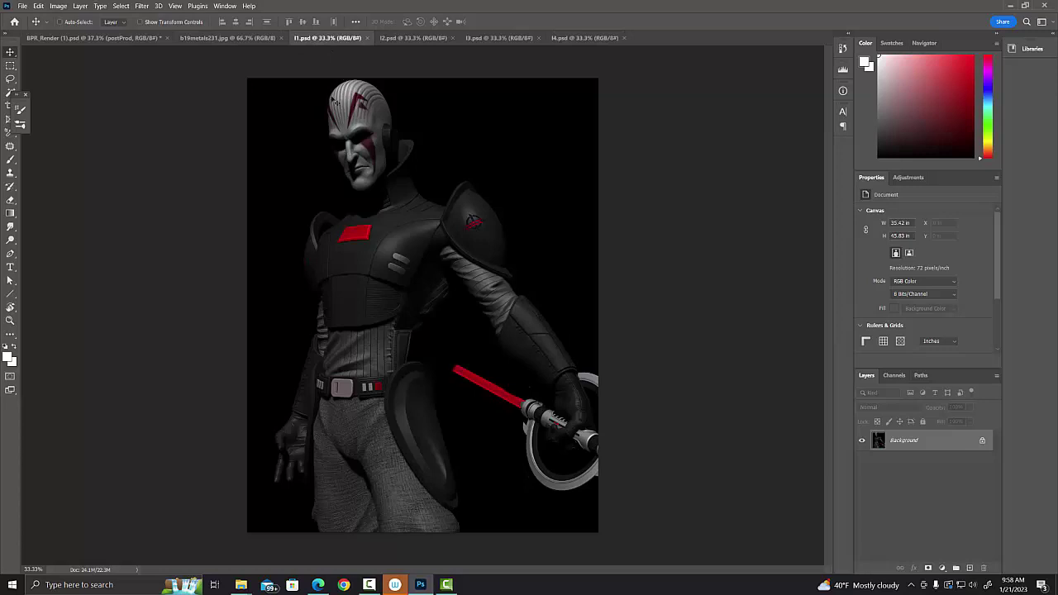
{"action": "left_click", "coordinate": [405, 38]}
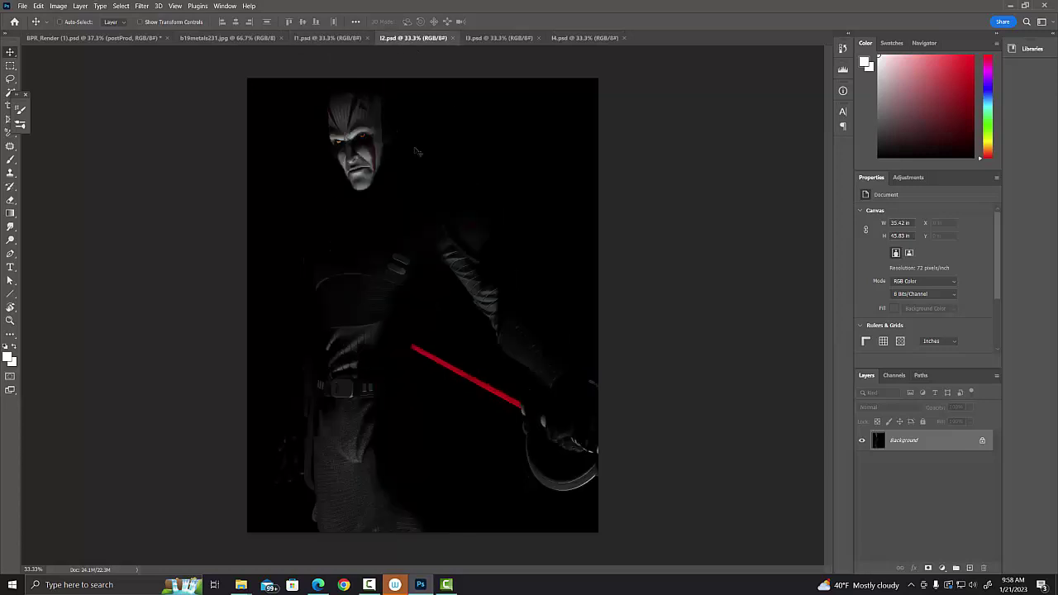
{"action": "left_click", "coordinate": [485, 39]}
{"action": "left_click", "coordinate": [584, 39]}
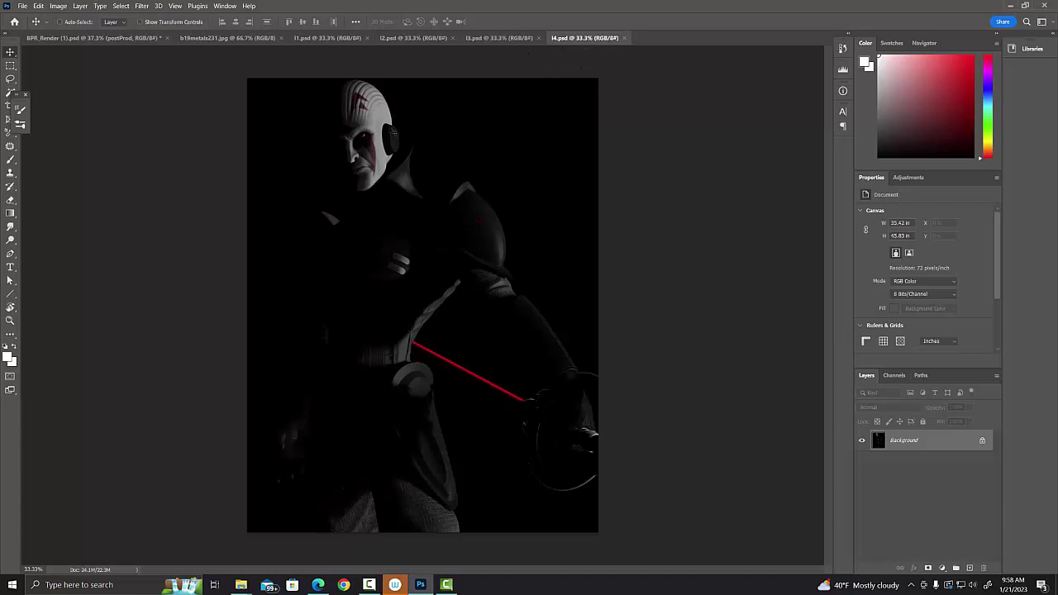
Return to the BPR_Render (1) document, select the l2 layer in the lighting group and make it visible.
{"action": "left_click", "coordinate": [137, 39]}
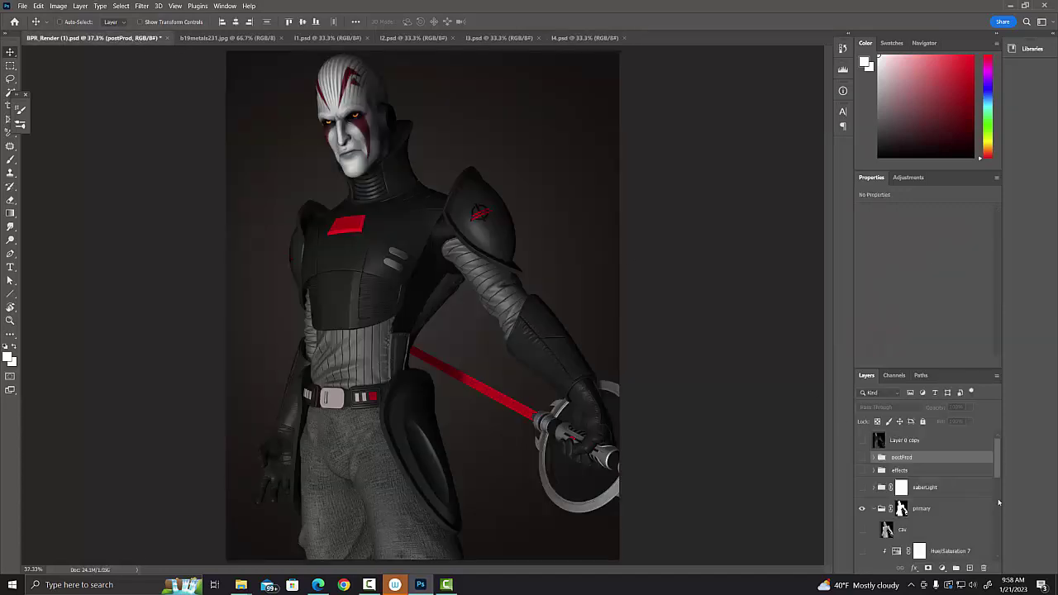
{"action": "left_click_drag", "start_coordinate": [998, 461], "coordinate": [993, 547]}
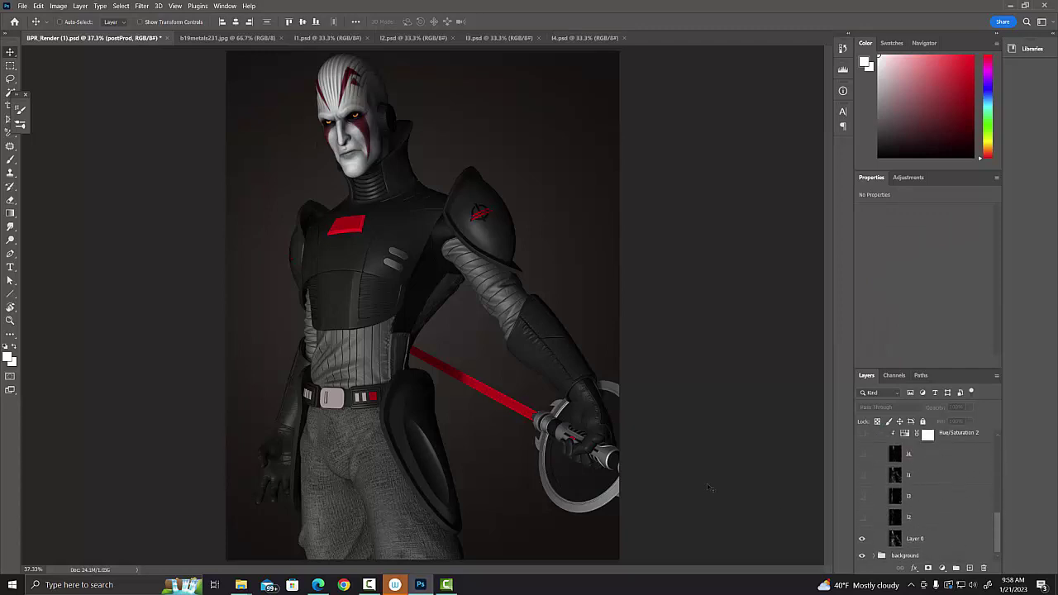
{"action": "left_click", "coordinate": [907, 519]}
{"action": "left_click", "coordinate": [82, 38]}
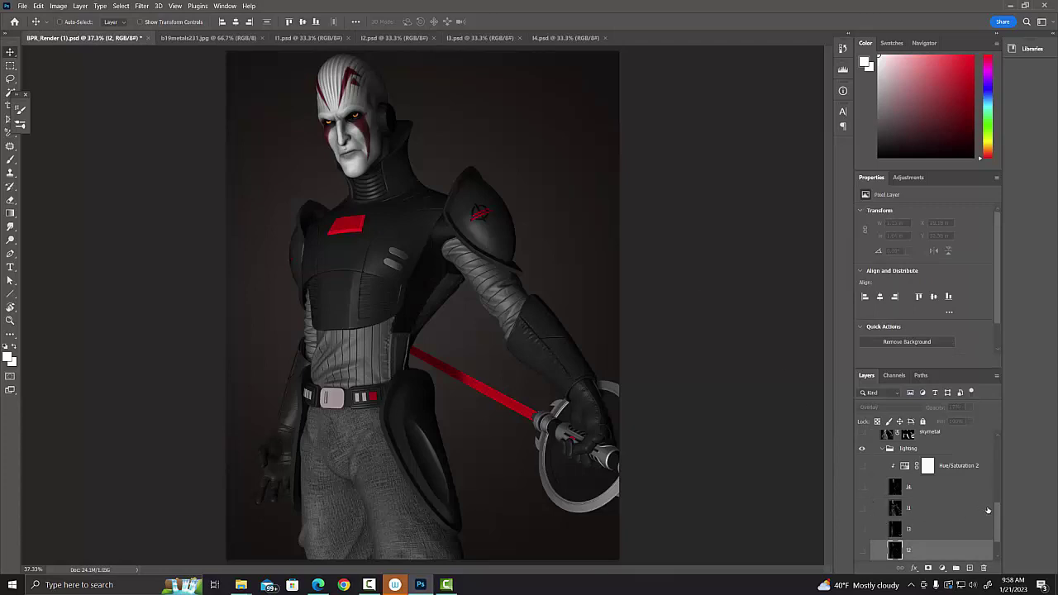
{"action": "scroll", "coordinate": [996, 513], "scroll_direction": "down", "scroll_amount": 2}
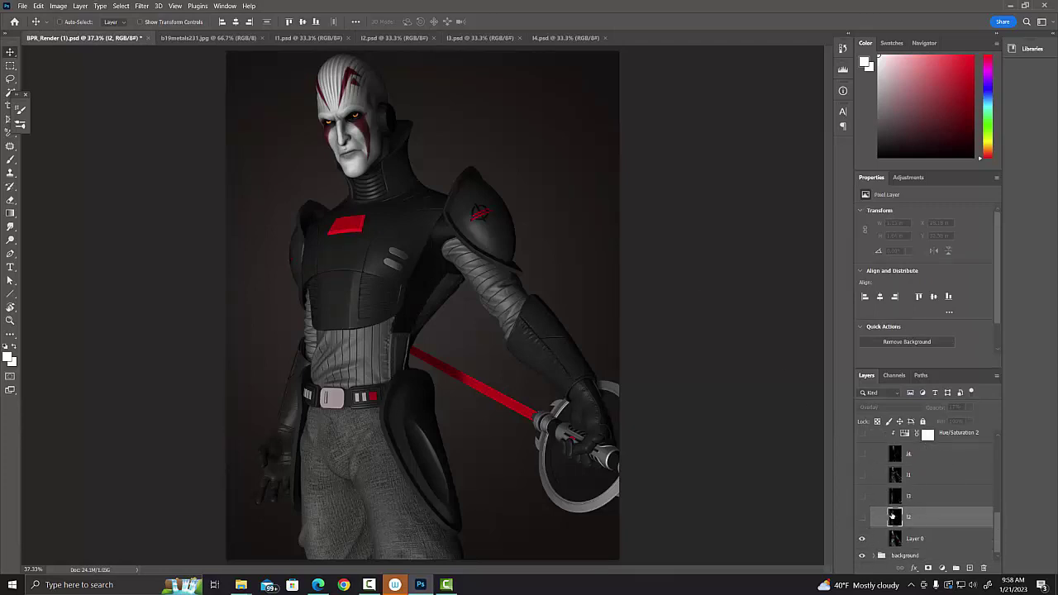
{"action": "left_click", "coordinate": [861, 518]}
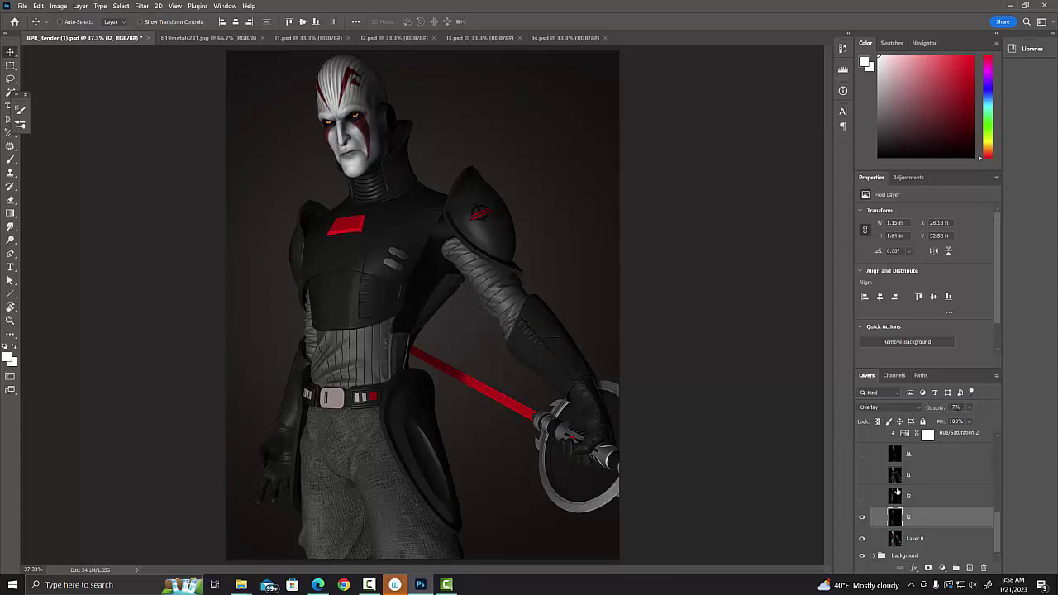
Compare the composite with and without the l2 light layer, leaving l2 visible.
{"action": "left_click", "coordinate": [862, 519]}
{"action": "left_click", "coordinate": [862, 518]}
{"action": "left_click", "coordinate": [861, 517]}
{"action": "left_click", "coordinate": [862, 517]}
{"action": "left_click", "coordinate": [862, 517]}
{"action": "left_click", "coordinate": [862, 517]}
Select the l3 layer in the lighting group, review the open light render documents and return to BPR_Render (1).
{"action": "left_click", "coordinate": [949, 502]}
{"action": "key", "text": "ctrl+Tab"}
{"action": "key", "text": "ctrl+Tab"}
{"action": "key", "text": "ctrl+Tab"}
{"action": "key", "text": "ctrl+Tab"}
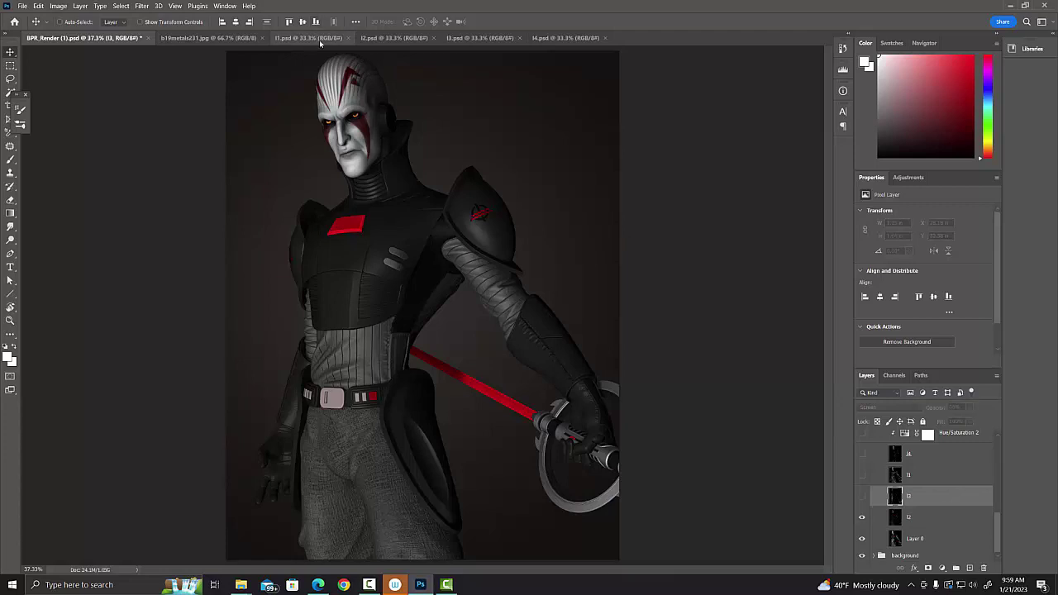
{"action": "key", "text": "ctrl+shift+Tab"}
{"action": "key", "text": "ctrl+shift+Tab"}
{"action": "key", "text": "ctrl+shift+Tab"}
{"action": "key", "text": "ctrl+shift+Tab"}
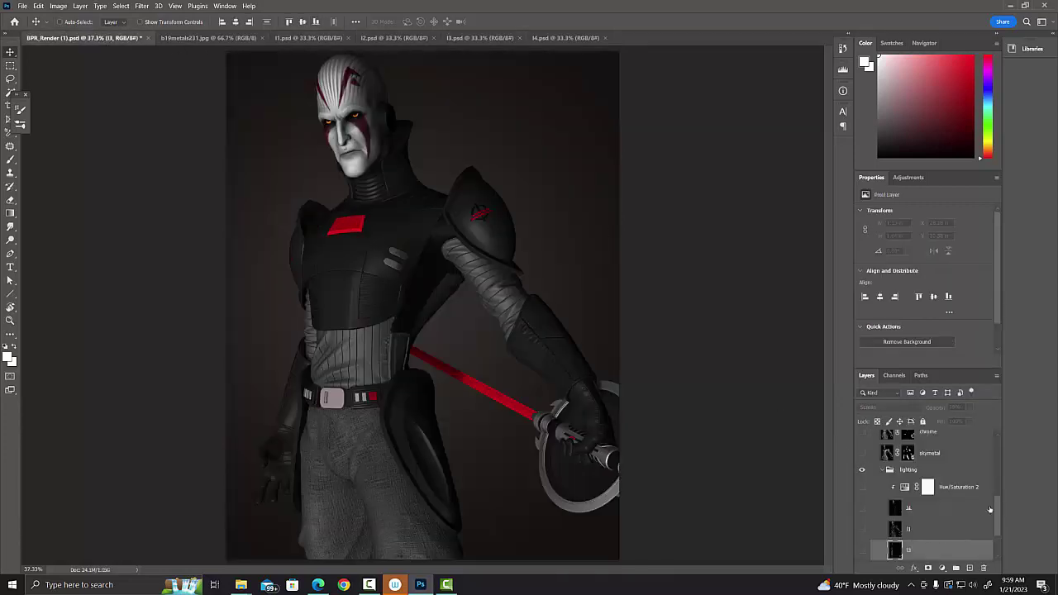
Make the l3 layer in the lighting group visible, comparing the composite with and without it.
{"action": "left_click_drag", "start_coordinate": [997, 514], "coordinate": [997, 524]}
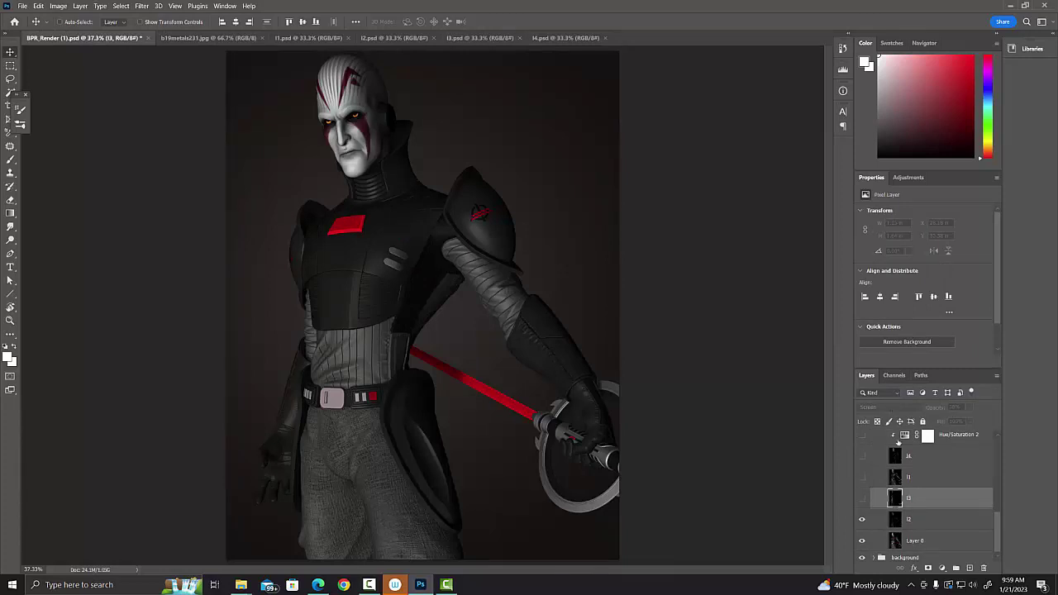
{"action": "left_click", "coordinate": [862, 498]}
{"action": "left_click", "coordinate": [862, 499]}
{"action": "left_click", "coordinate": [862, 499]}
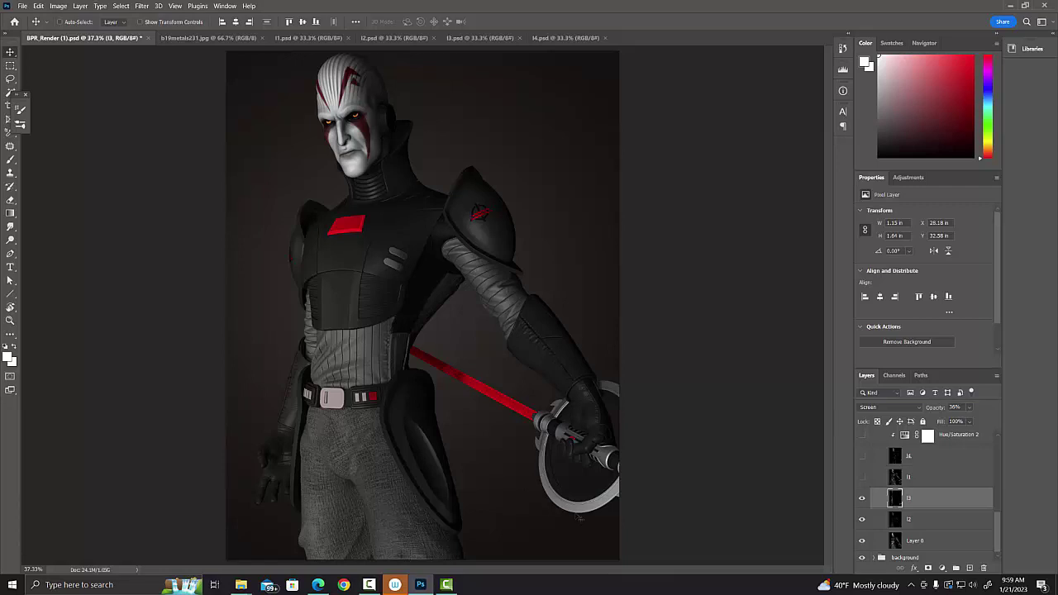
{"action": "left_click", "coordinate": [862, 499]}
{"action": "left_click", "coordinate": [862, 501]}
Check the l1.psd render, and make the l1 layer in BPR_Render (1) visible, comparing the composite with and without it.
{"action": "left_click", "coordinate": [308, 38]}
{"action": "left_click", "coordinate": [120, 39]}
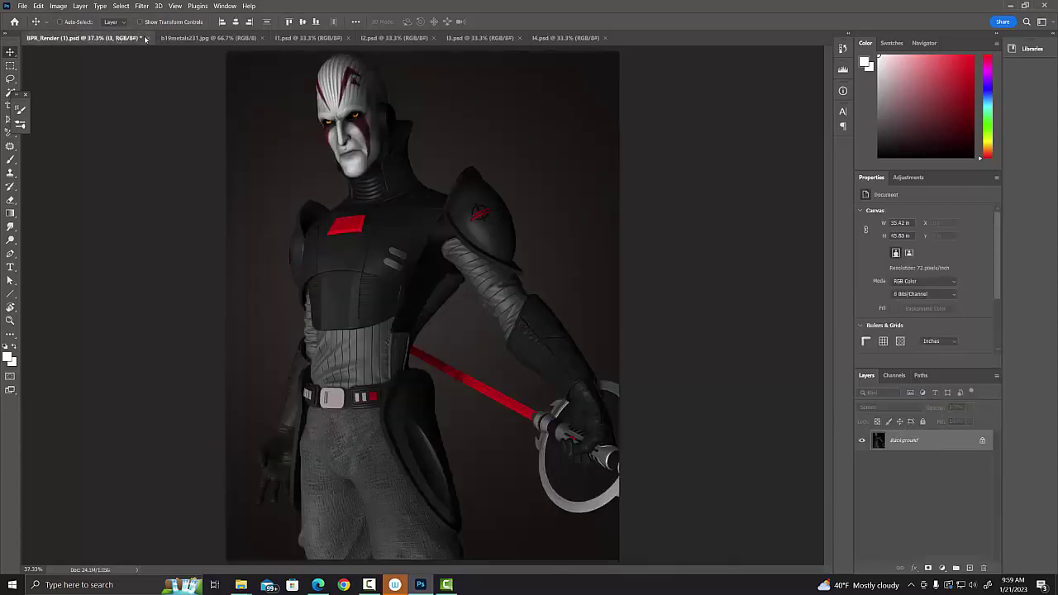
{"action": "left_click", "coordinate": [937, 533]}
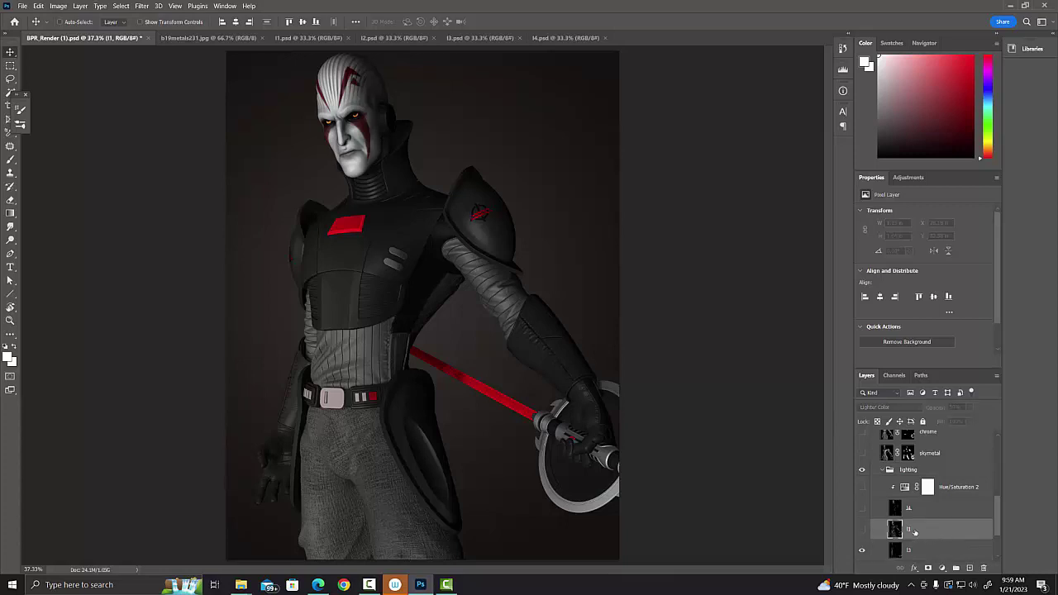
{"action": "left_click", "coordinate": [861, 530]}
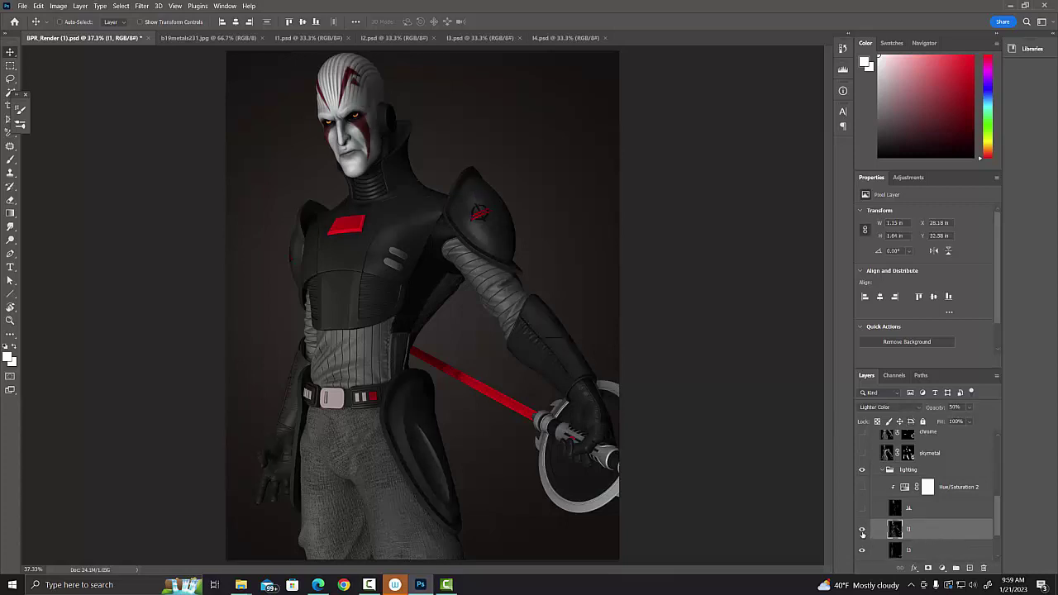
{"action": "left_click", "coordinate": [861, 529]}
{"action": "left_click", "coordinate": [862, 530]}
Make the l4 layer visible, comparing the composite with and without it and checking the l4.psd render before returning to BPR_Render (1).
{"action": "left_click", "coordinate": [944, 508]}
{"action": "left_click", "coordinate": [861, 509]}
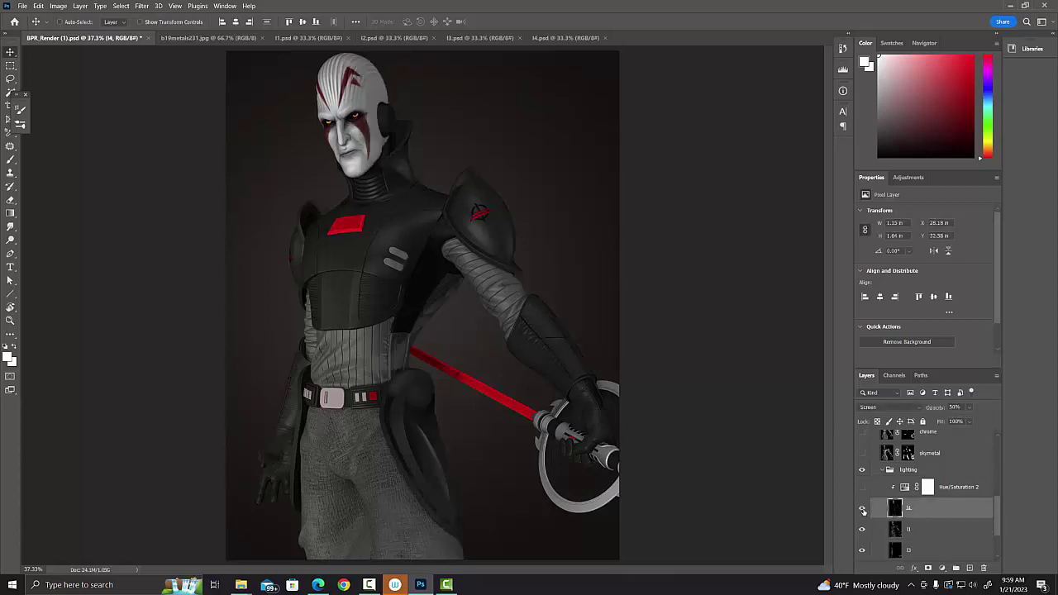
{"action": "left_click", "coordinate": [861, 509]}
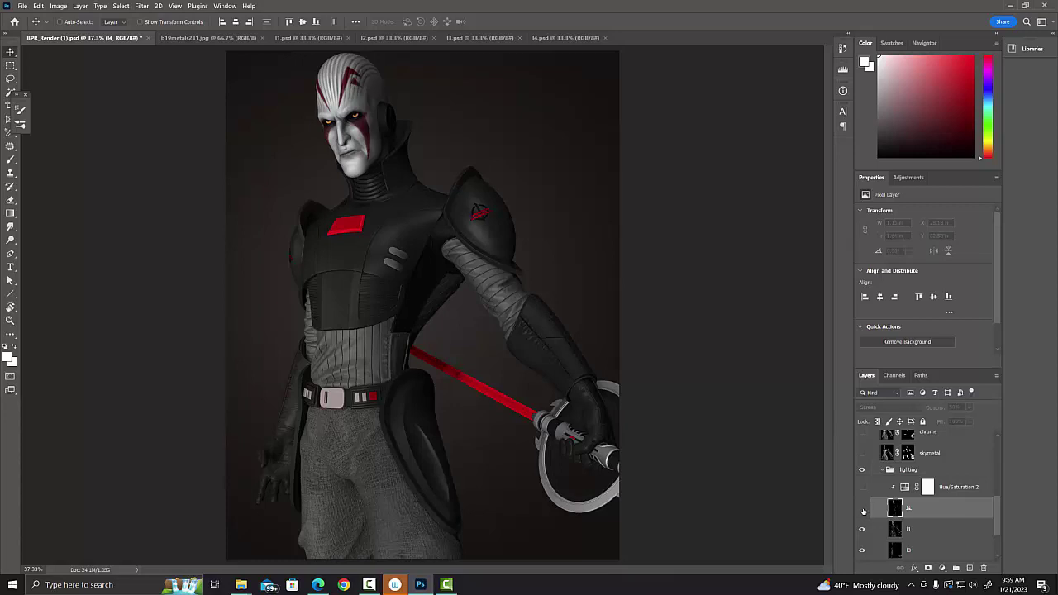
{"action": "left_click", "coordinate": [861, 510]}
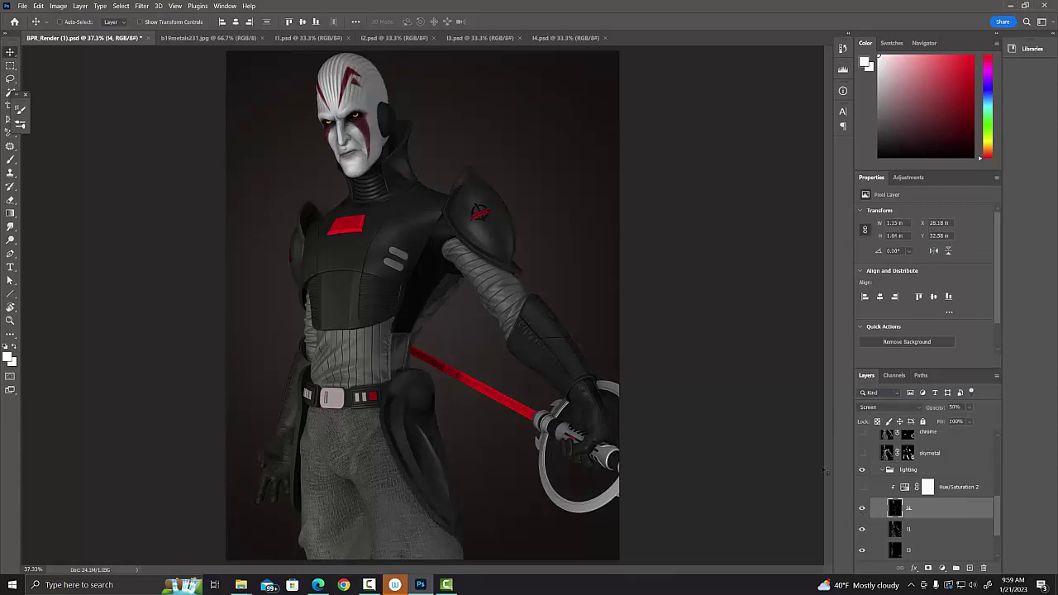
{"action": "left_click", "coordinate": [862, 509]}
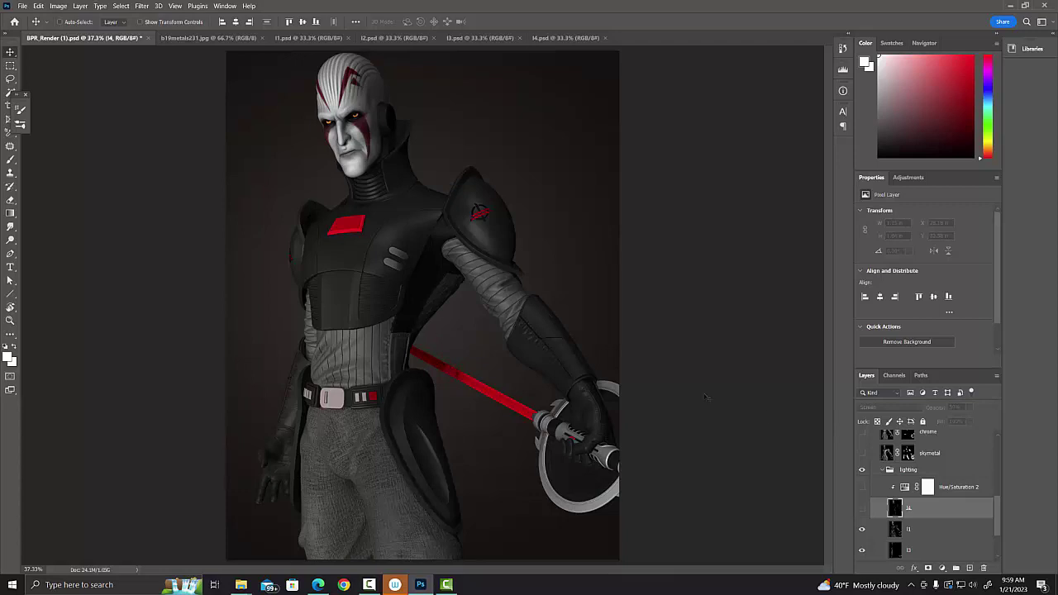
{"action": "left_click", "coordinate": [862, 508]}
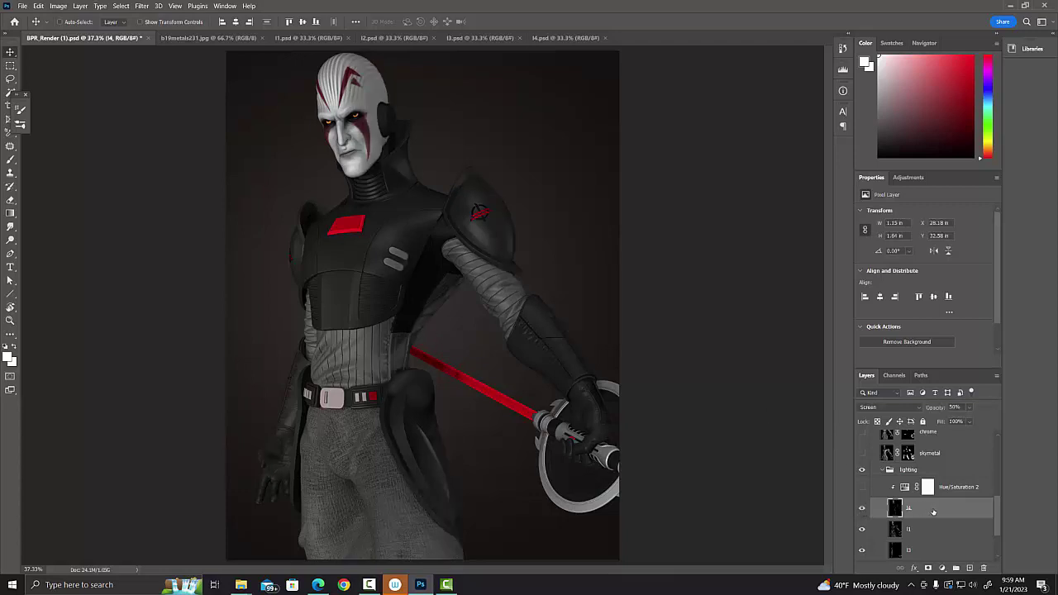
{"action": "left_click", "coordinate": [549, 38]}
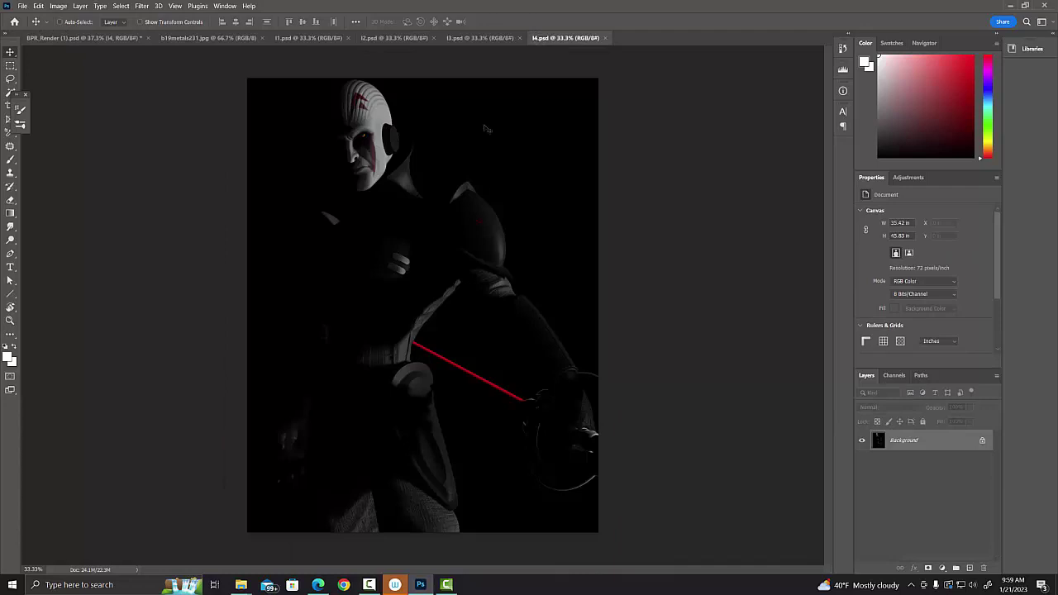
{"action": "left_click", "coordinate": [115, 39]}
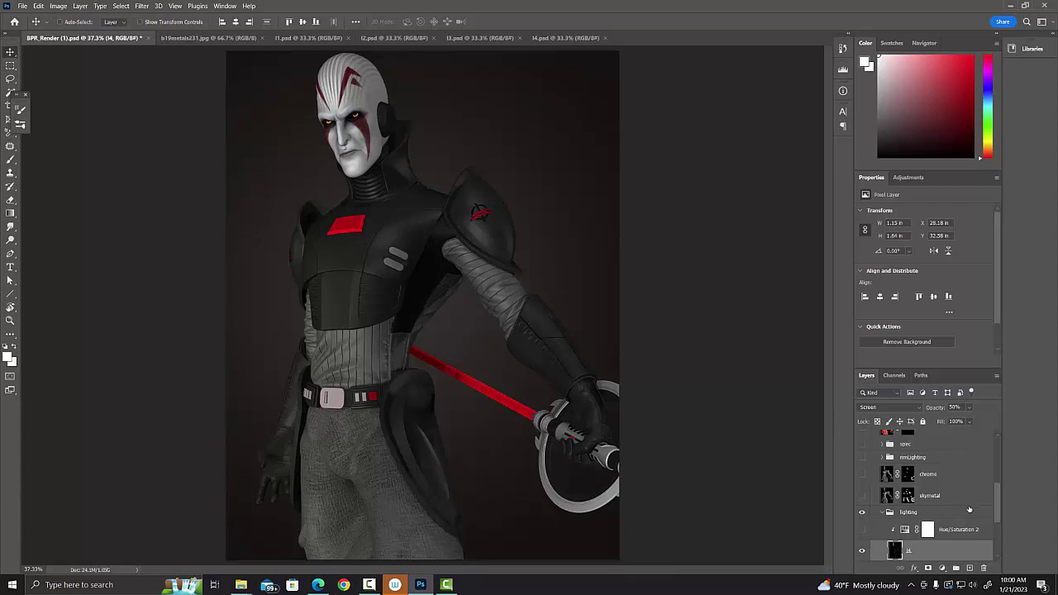
Make the Hue/Saturation 2 adjustment above l4 visible, toggling the adjustment and l4 to compare the red light effect.
{"action": "scroll", "coordinate": [998, 507], "scroll_direction": "down", "scroll_amount": 3}
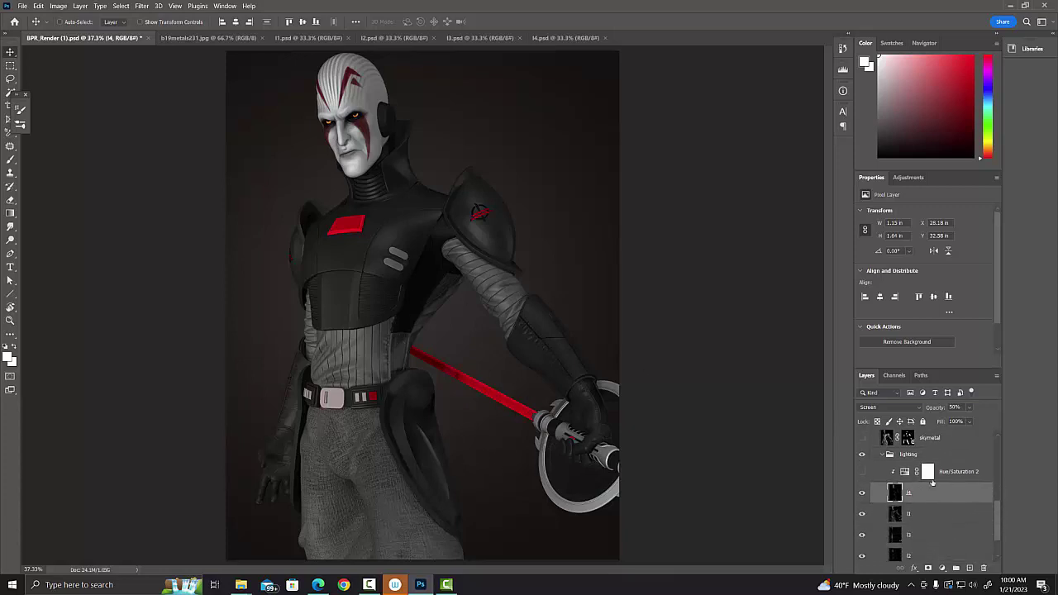
{"action": "left_click", "coordinate": [907, 472]}
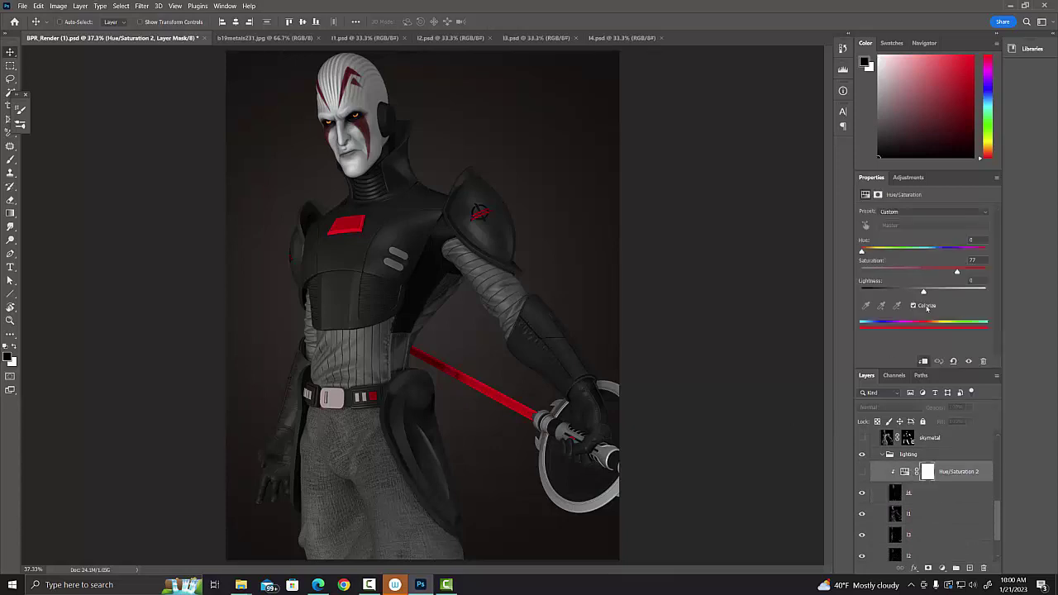
{"action": "left_click", "coordinate": [861, 472]}
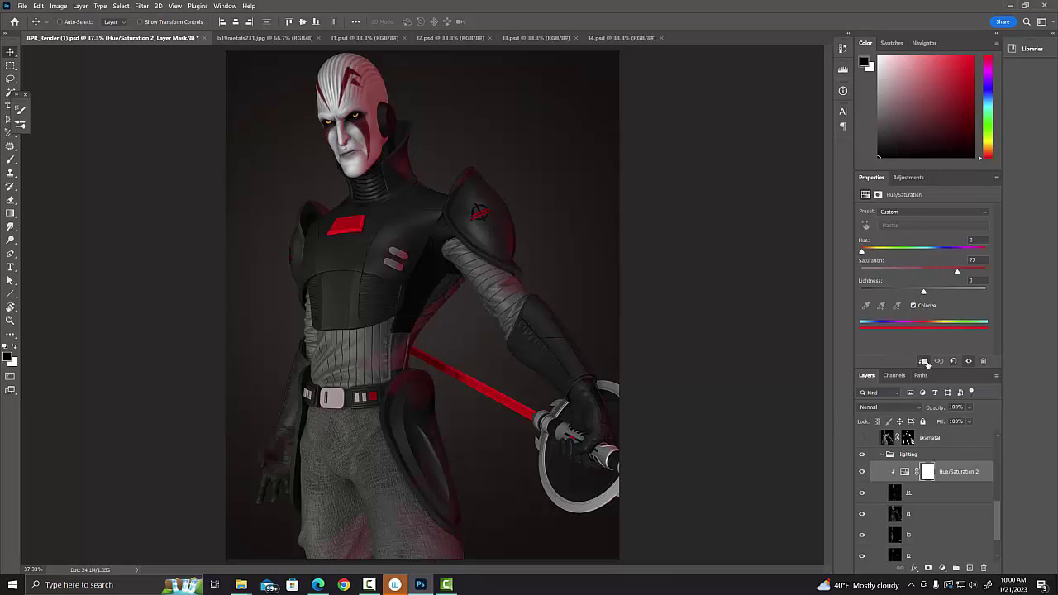
{"action": "left_click", "coordinate": [861, 474]}
{"action": "left_click", "coordinate": [861, 473]}
{"action": "left_click", "coordinate": [862, 493]}
{"action": "left_click", "coordinate": [862, 493]}
Collapse the lighting group and make the skymetal layer above it visible, comparing the composite with and without it.
{"action": "scroll", "coordinate": [998, 528], "scroll_direction": "up", "scroll_amount": 2}
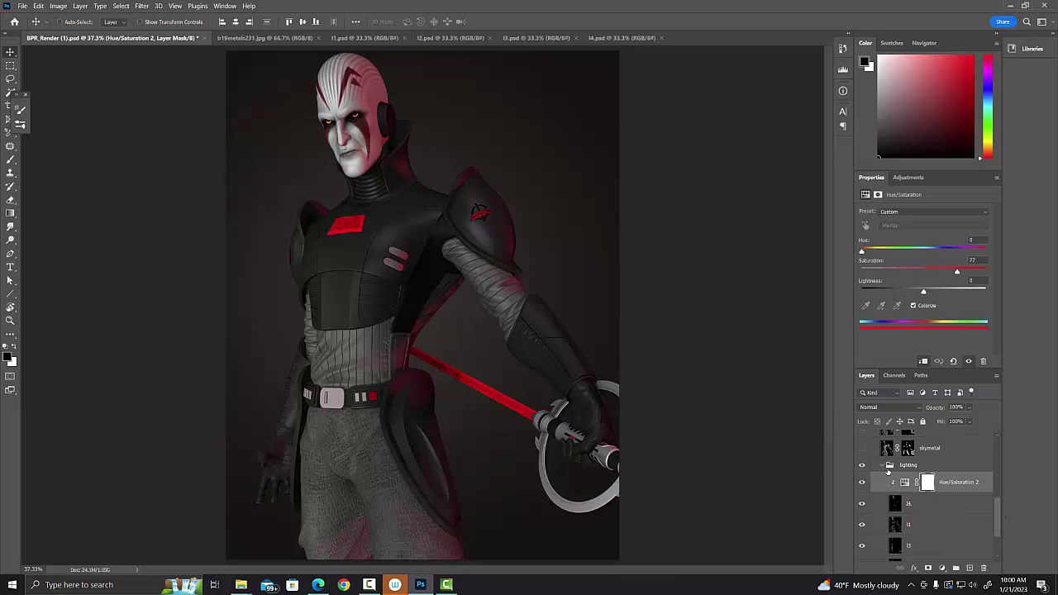
{"action": "left_click", "coordinate": [883, 468]}
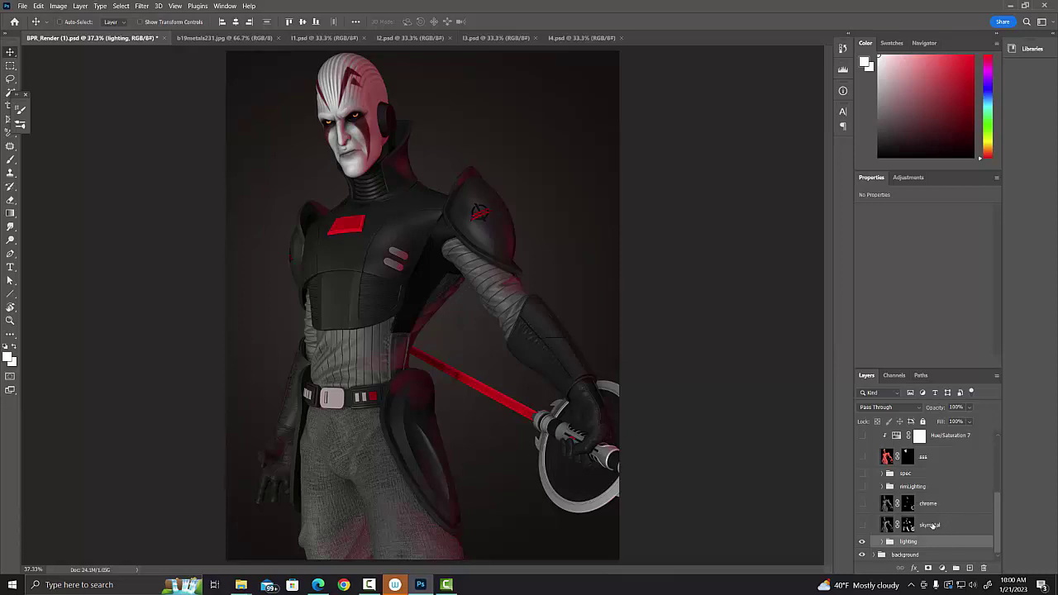
{"action": "left_click", "coordinate": [862, 527]}
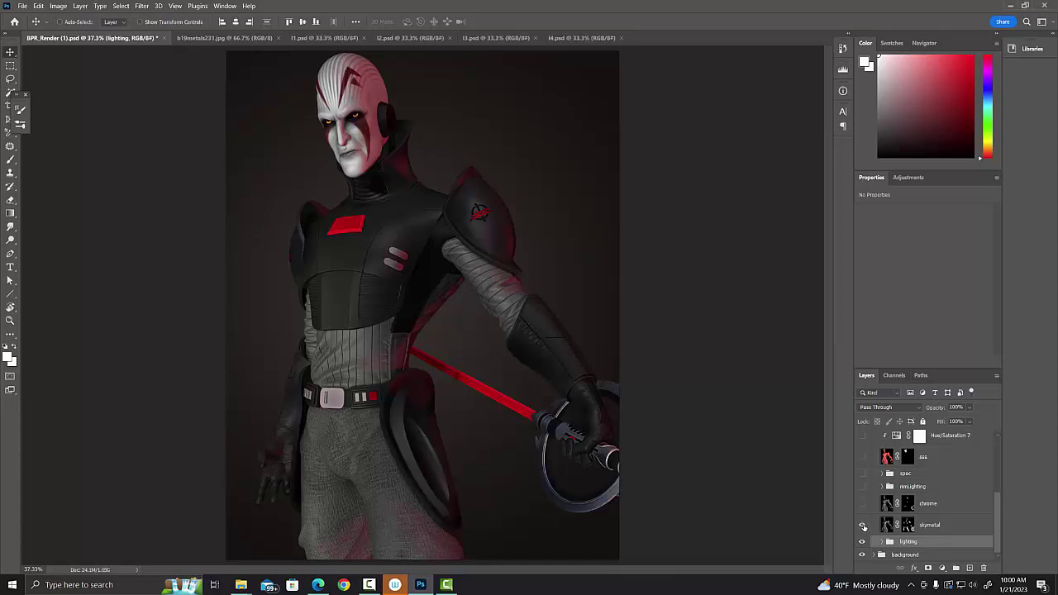
{"action": "left_click", "coordinate": [887, 526]}
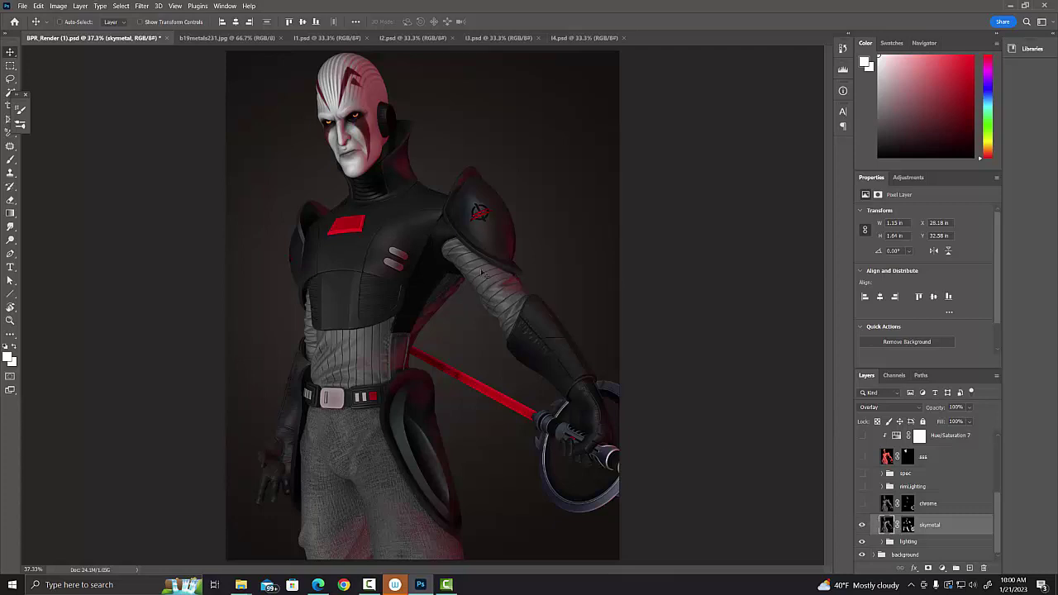
{"action": "left_click", "coordinate": [862, 525]}
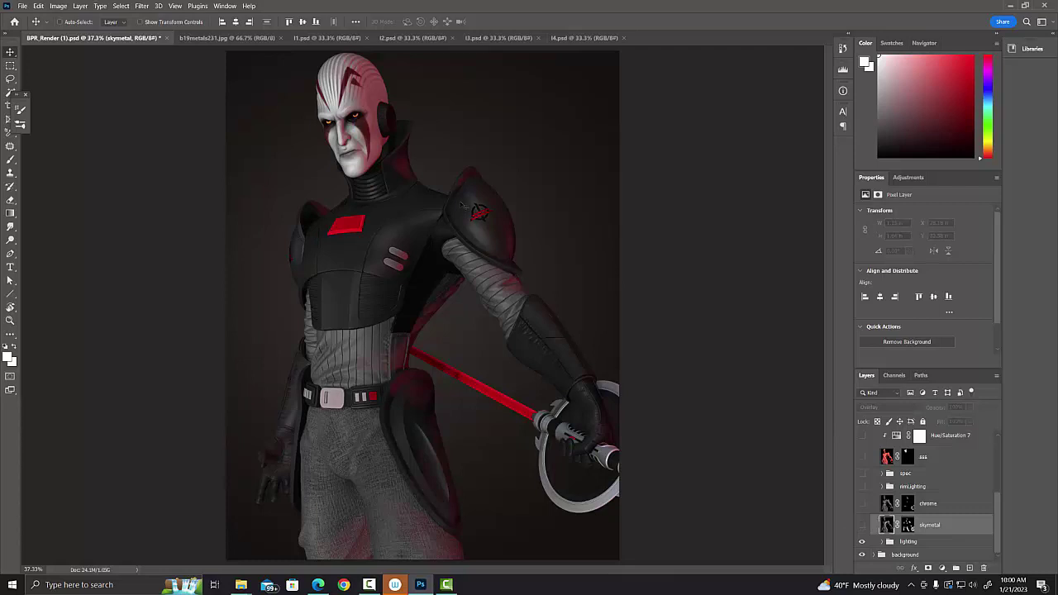
{"action": "left_click", "coordinate": [861, 526]}
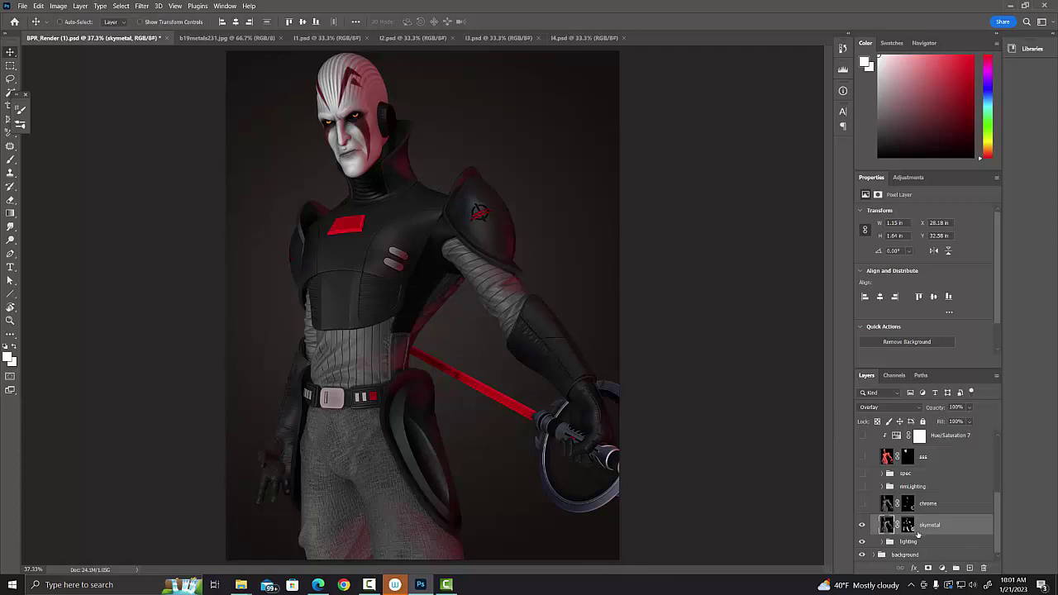
Examine the skymetal layer's mask on its own and as a red overlay, and compare the composite with and without the layer.
{"action": "left_click", "coordinate": [907, 526], "text": "alt"}
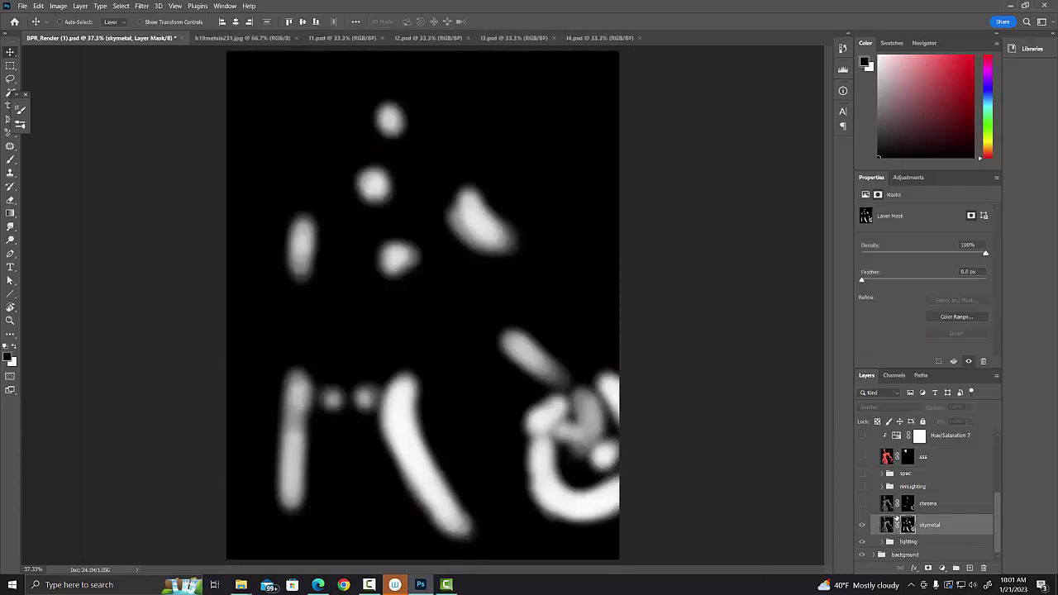
{"action": "key", "text": "backslash"}
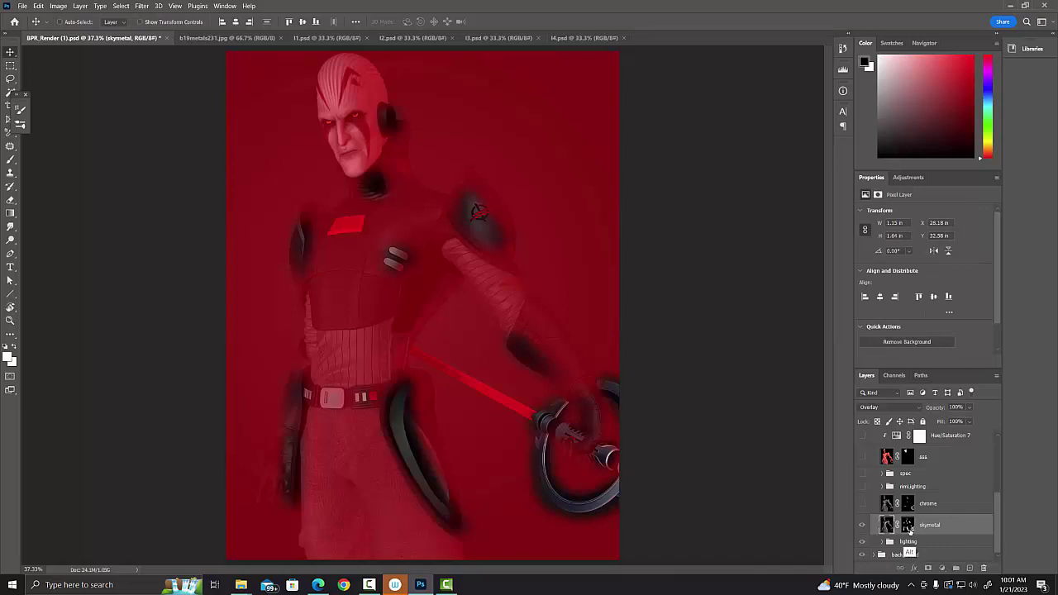
{"action": "left_click", "coordinate": [887, 525]}
{"action": "left_click", "coordinate": [886, 525]}
{"action": "left_click", "coordinate": [861, 525]}
{"action": "left_click", "coordinate": [861, 526]}
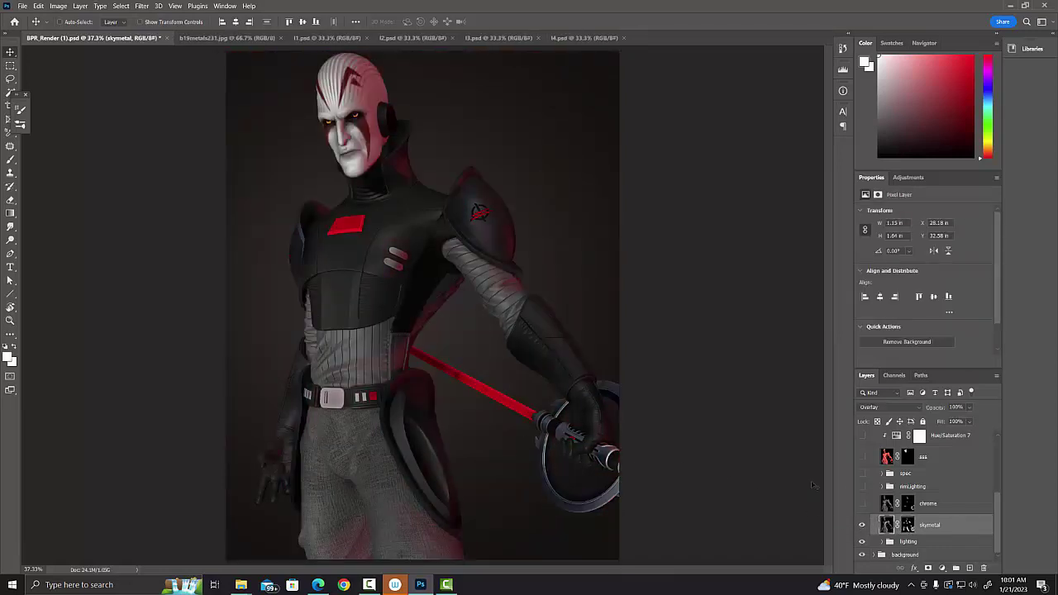
Make the chrome layer visible, comparing the composite with and without it.
{"action": "left_click", "coordinate": [942, 505]}
{"action": "left_click", "coordinate": [860, 503]}
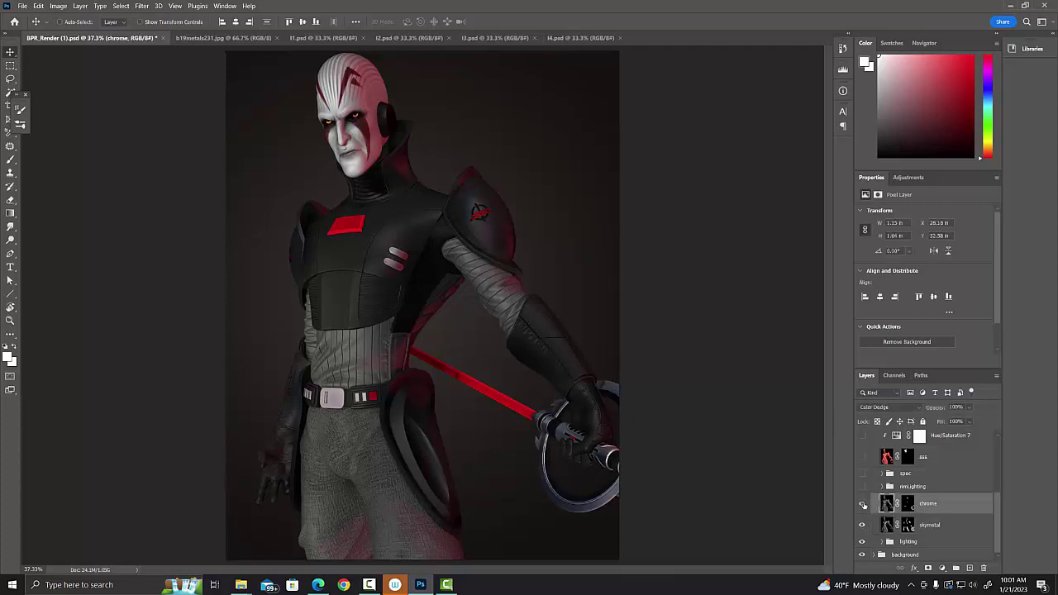
{"action": "left_click", "coordinate": [861, 503]}
{"action": "left_click", "coordinate": [861, 503]}
{"action": "left_click", "coordinate": [861, 504]}
{"action": "left_click", "coordinate": [861, 504]}
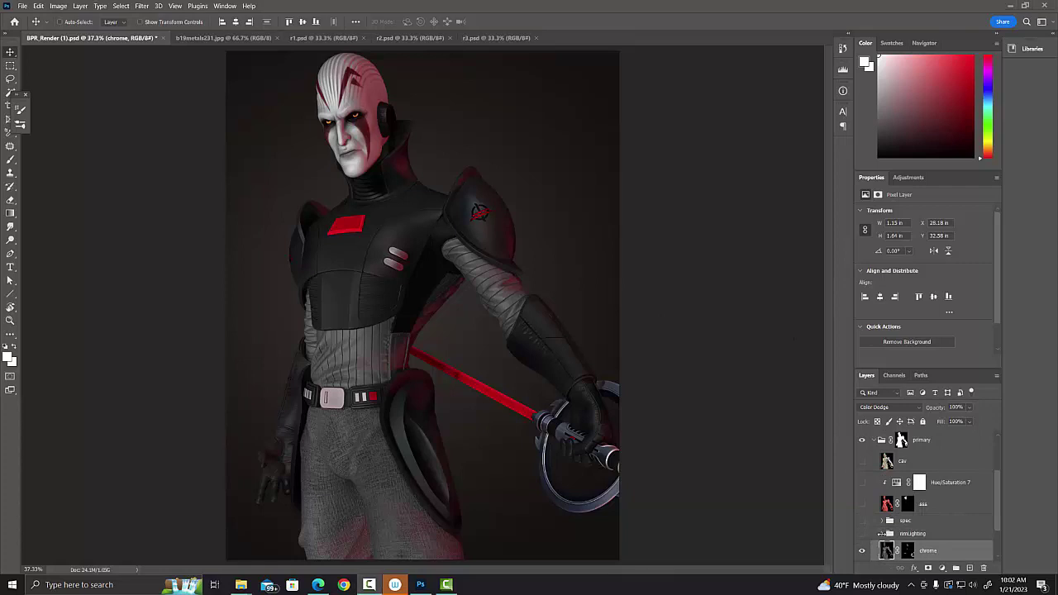
Expand the rimLighting group and make it visible.
{"action": "left_click", "coordinate": [882, 533]}
{"action": "scroll", "coordinate": [991, 511], "scroll_direction": "down", "scroll_amount": 2}
{"action": "scroll", "coordinate": [992, 511], "scroll_direction": "down", "scroll_amount": 2}
{"action": "left_click", "coordinate": [862, 443]}
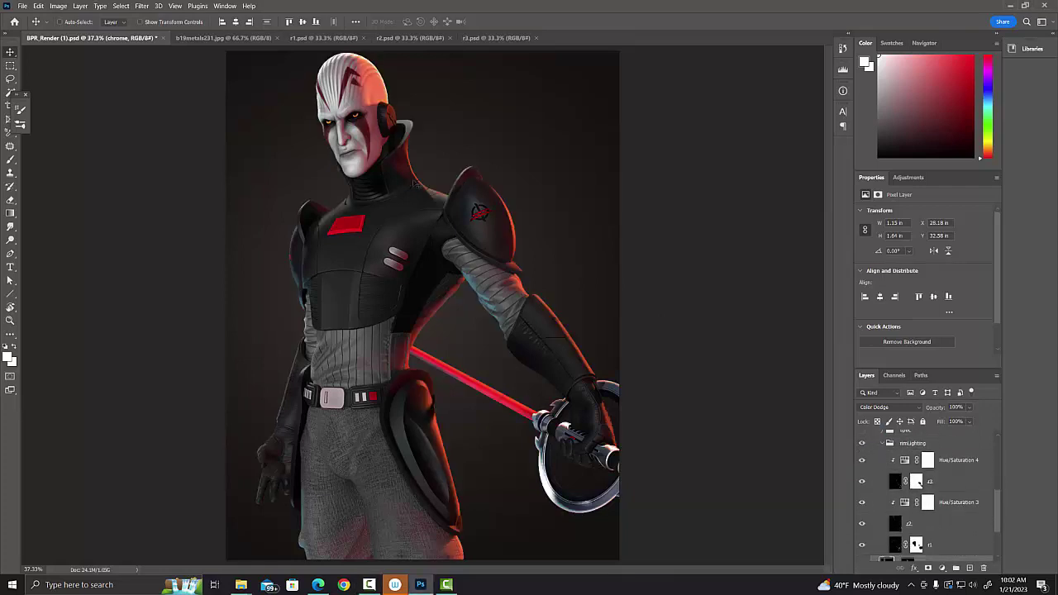
Review the r1, r2 and r3 rim light renders one after another.
{"action": "left_click", "coordinate": [409, 37]}
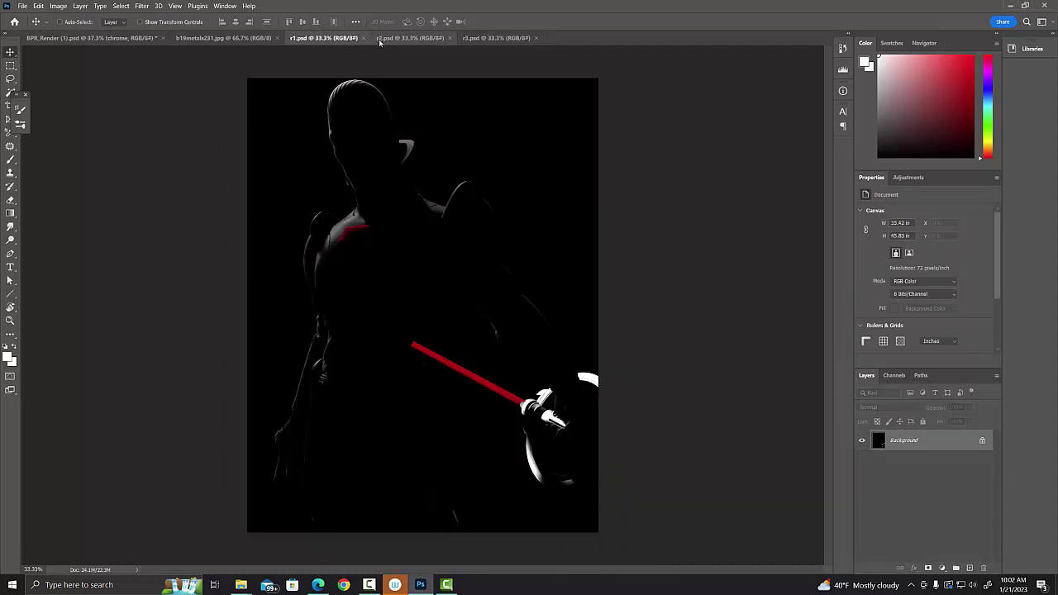
{"action": "left_click", "coordinate": [471, 37]}
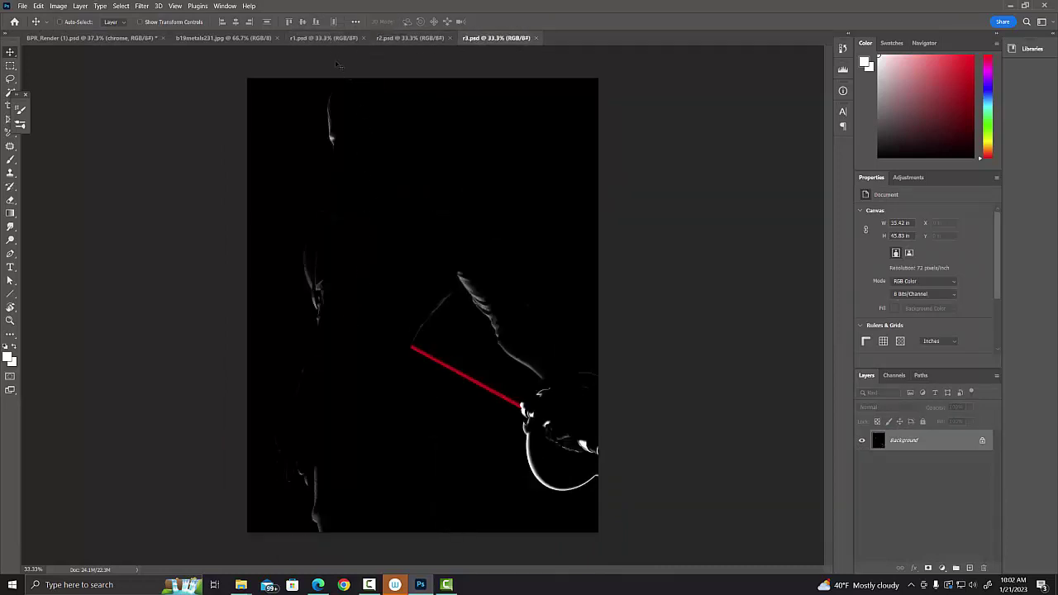
{"action": "left_click", "coordinate": [412, 38]}
{"action": "left_click", "coordinate": [494, 38]}
{"action": "left_click", "coordinate": [343, 39]}
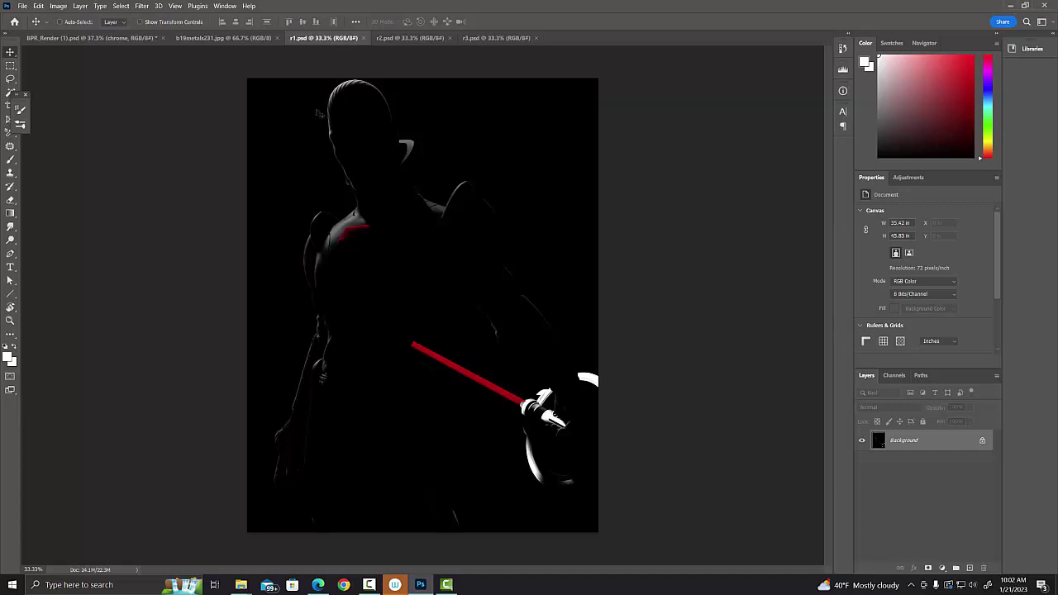
{"action": "left_click", "coordinate": [421, 39]}
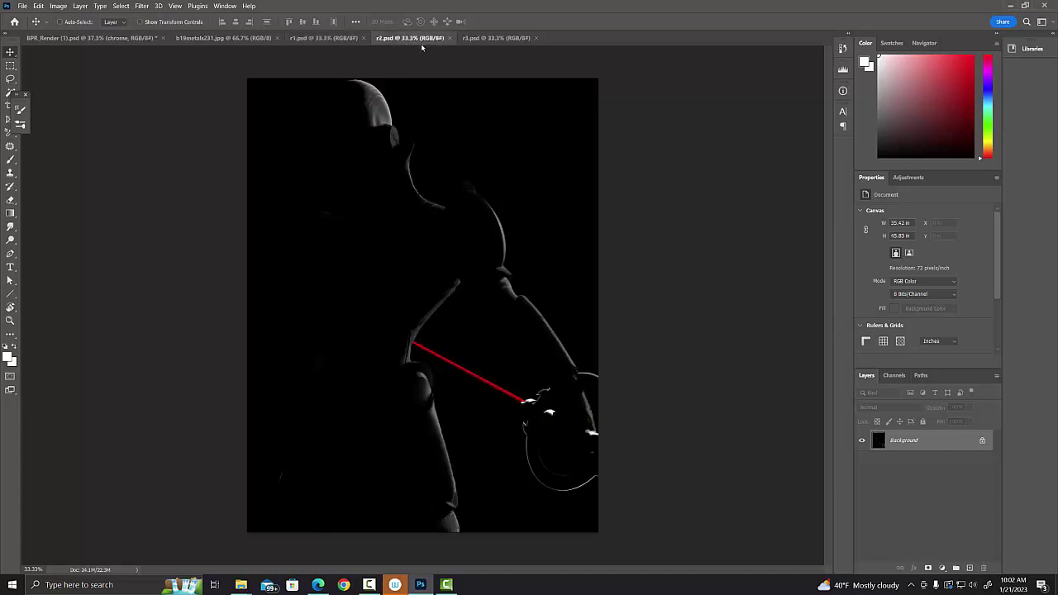
{"action": "left_click", "coordinate": [495, 38]}
{"action": "left_click", "coordinate": [331, 39]}
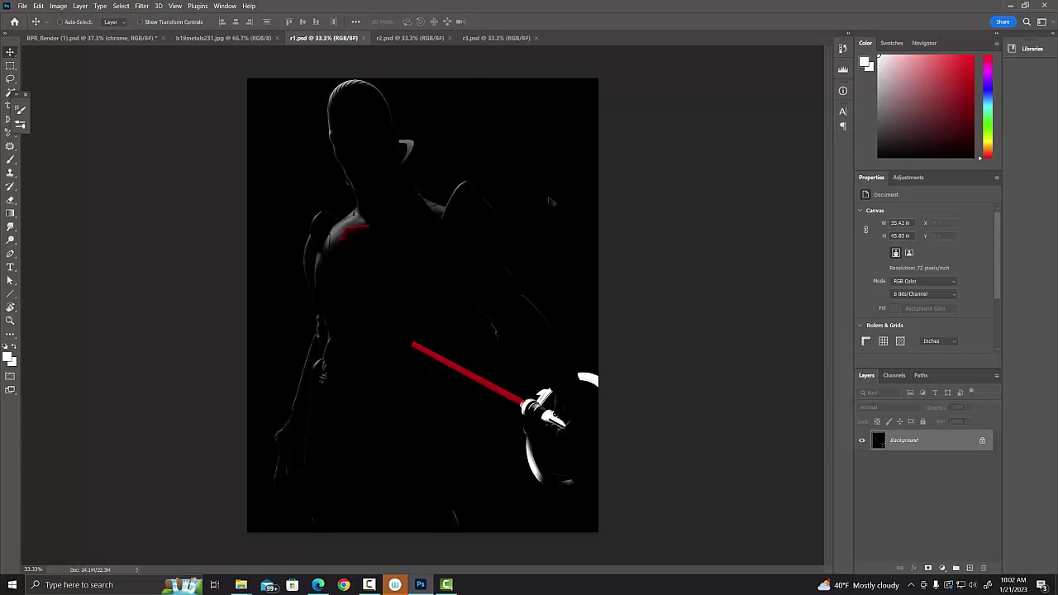
{"action": "left_click", "coordinate": [423, 39]}
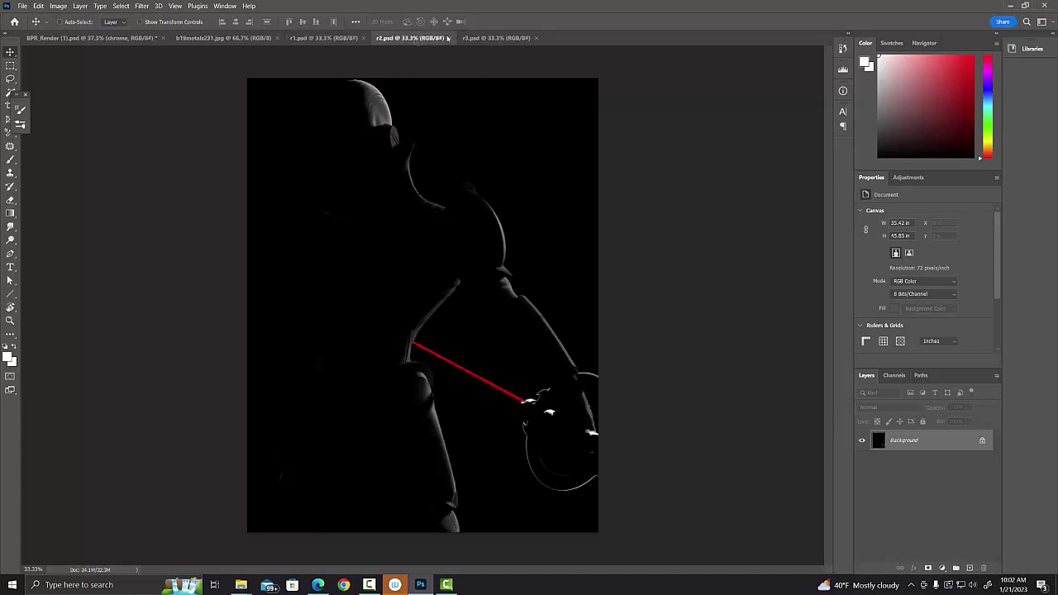
Compare the r1 and r2 rim light renders once more and return to the BPR_Render composite.
{"action": "left_click", "coordinate": [341, 39]}
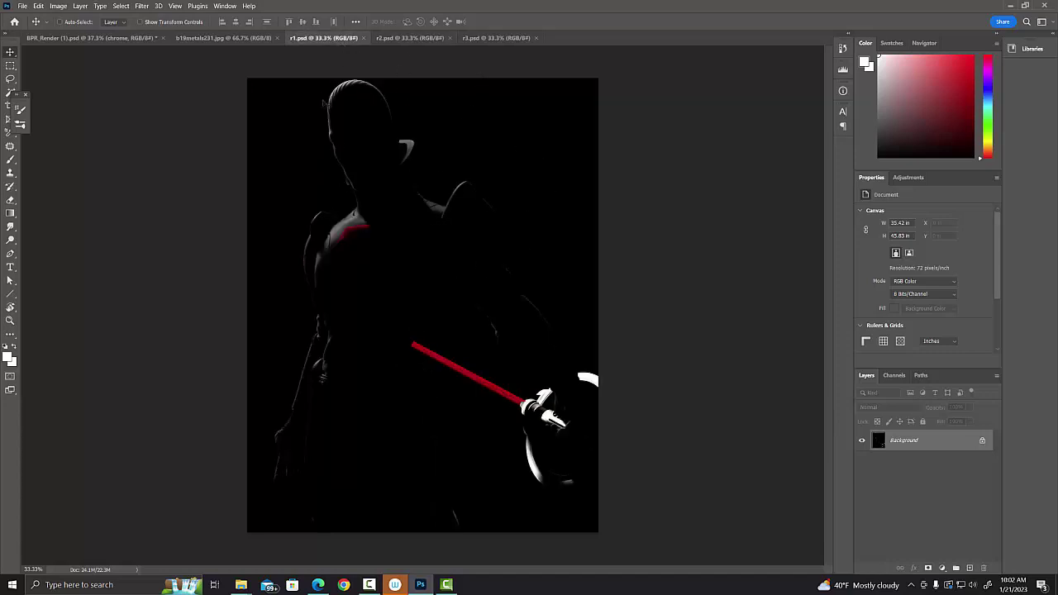
{"action": "left_click", "coordinate": [415, 39]}
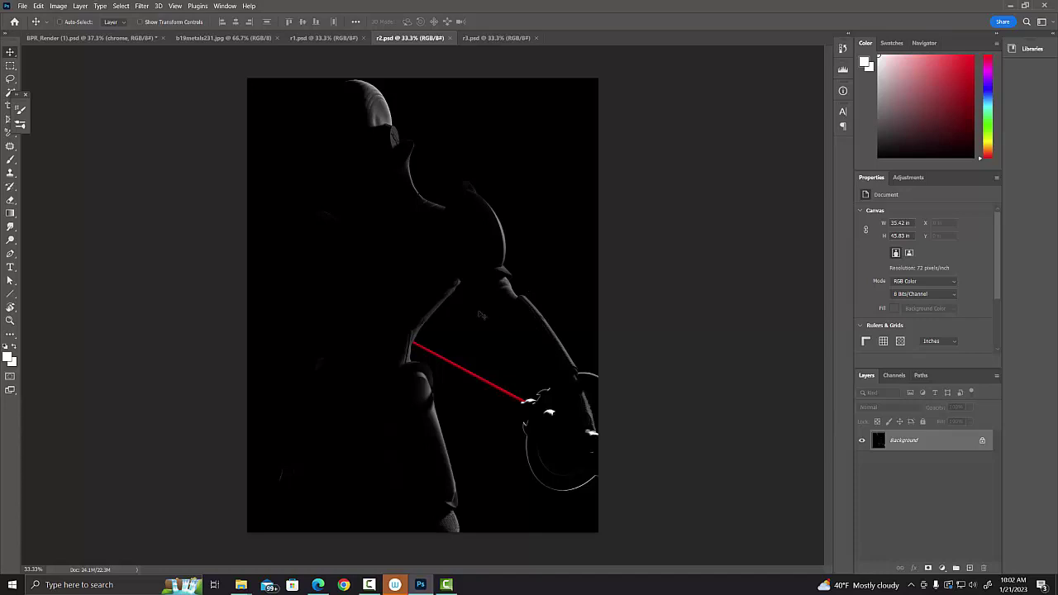
{"action": "left_click", "coordinate": [91, 38]}
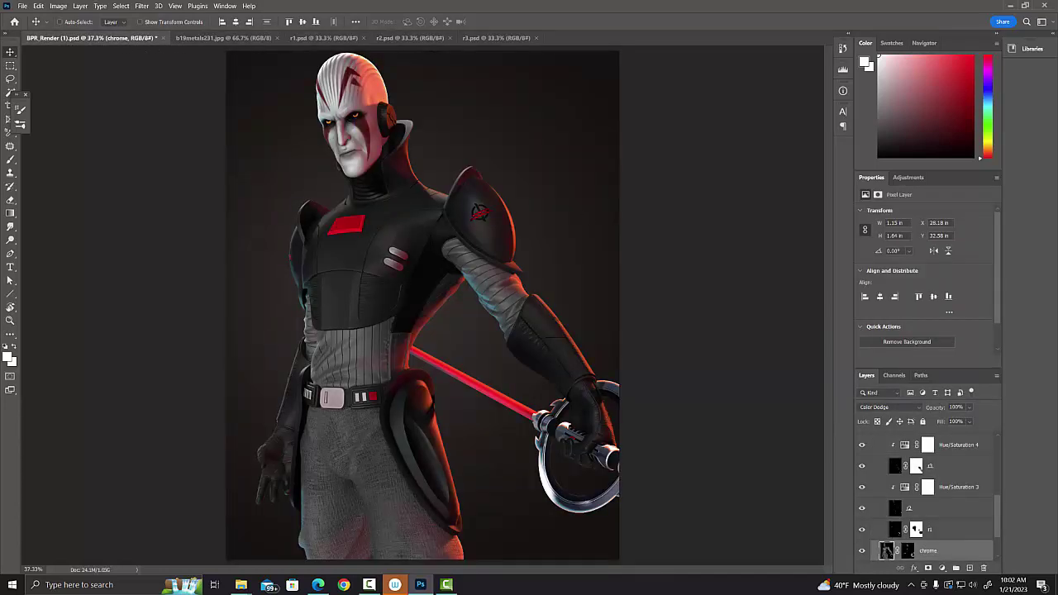
Hide the r1, r2 and r3 layers and their Hue/Saturation 3 and 4 adjustments inside the rimLighting group.
{"action": "left_click_drag", "start_coordinate": [862, 444], "coordinate": [861, 529]}
{"action": "scroll", "coordinate": [983, 506], "scroll_direction": "down", "scroll_amount": 2}
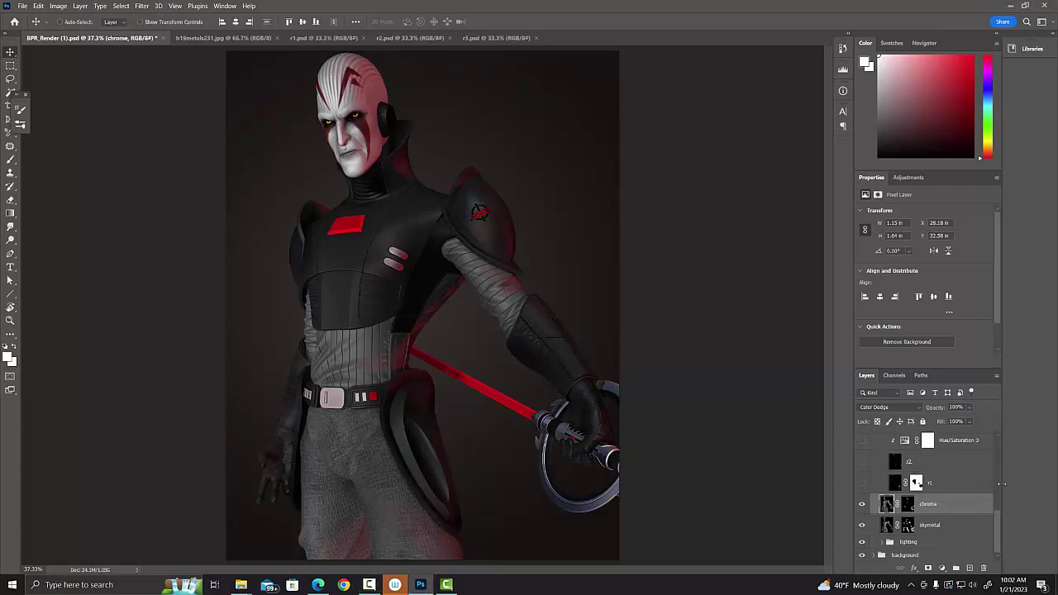
{"action": "left_click_drag", "start_coordinate": [996, 519], "coordinate": [994, 499]}
{"action": "scroll", "coordinate": [994, 499], "scroll_direction": "down", "scroll_amount": 3}
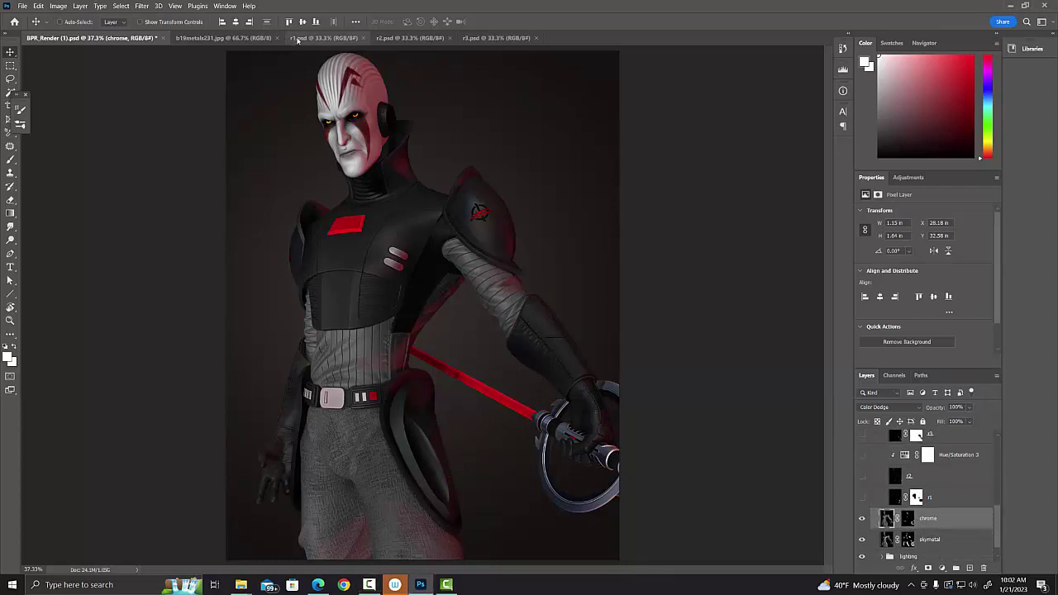
Check the r1 render and make the r1 layer visible in the composite, comparing the image with and without it.
{"action": "left_click", "coordinate": [322, 38]}
{"action": "left_click", "coordinate": [91, 38]}
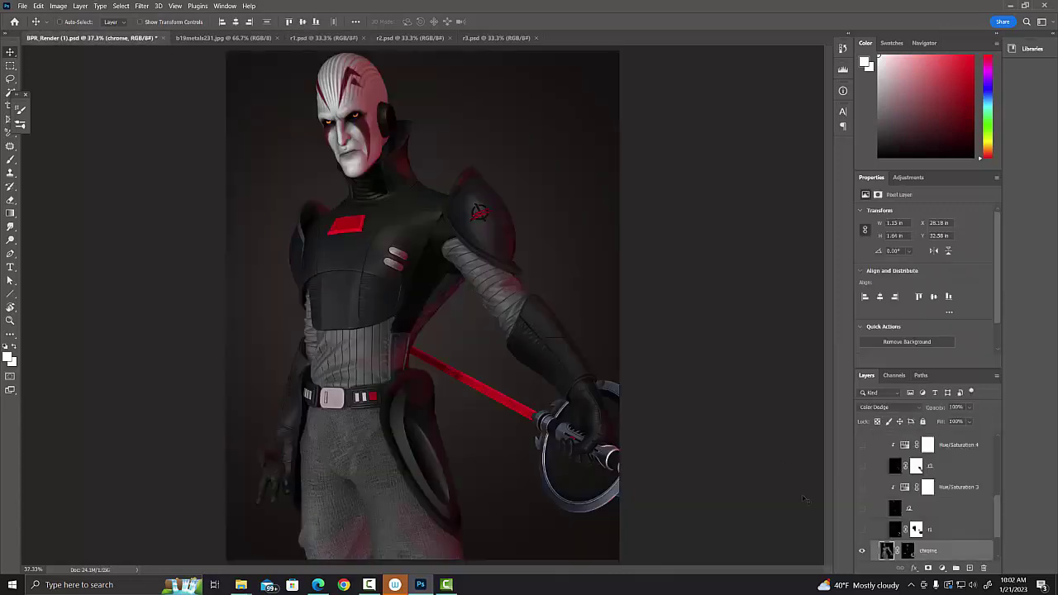
{"action": "left_click", "coordinate": [863, 530]}
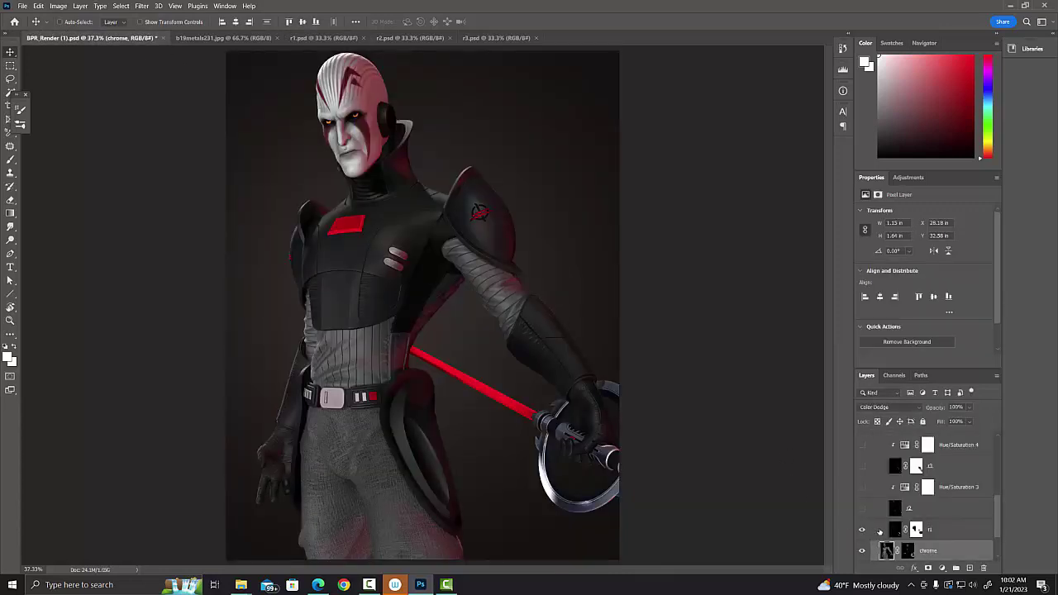
{"action": "left_click", "coordinate": [880, 530]}
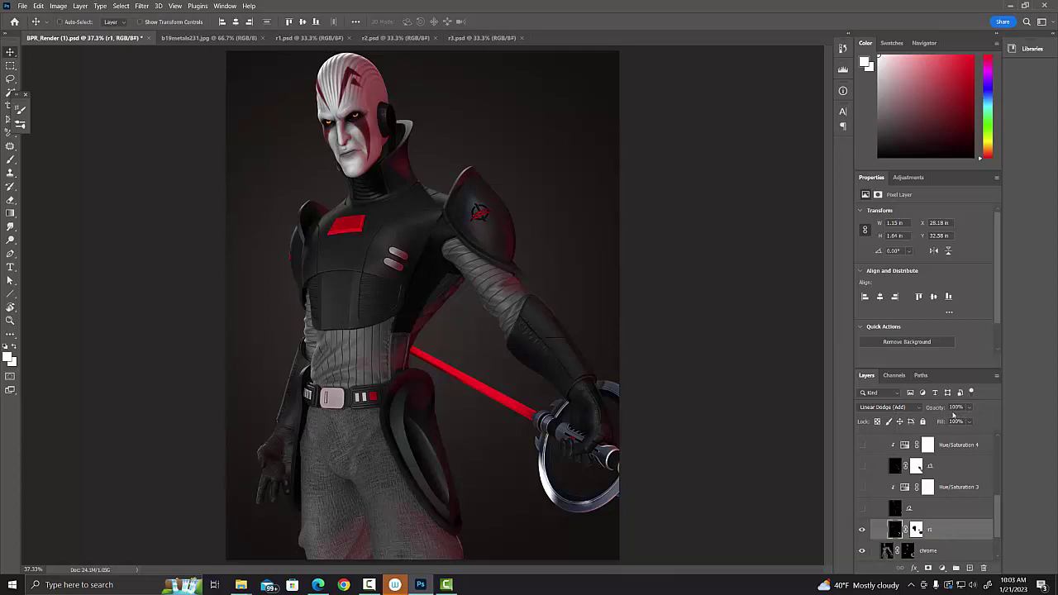
{"action": "left_click", "coordinate": [864, 530]}
{"action": "left_click", "coordinate": [863, 530]}
{"action": "left_click", "coordinate": [863, 530]}
{"action": "left_click", "coordinate": [863, 530]}
Review the r2 and r3 rim light renders and return to the composite.
{"action": "left_click", "coordinate": [395, 38]}
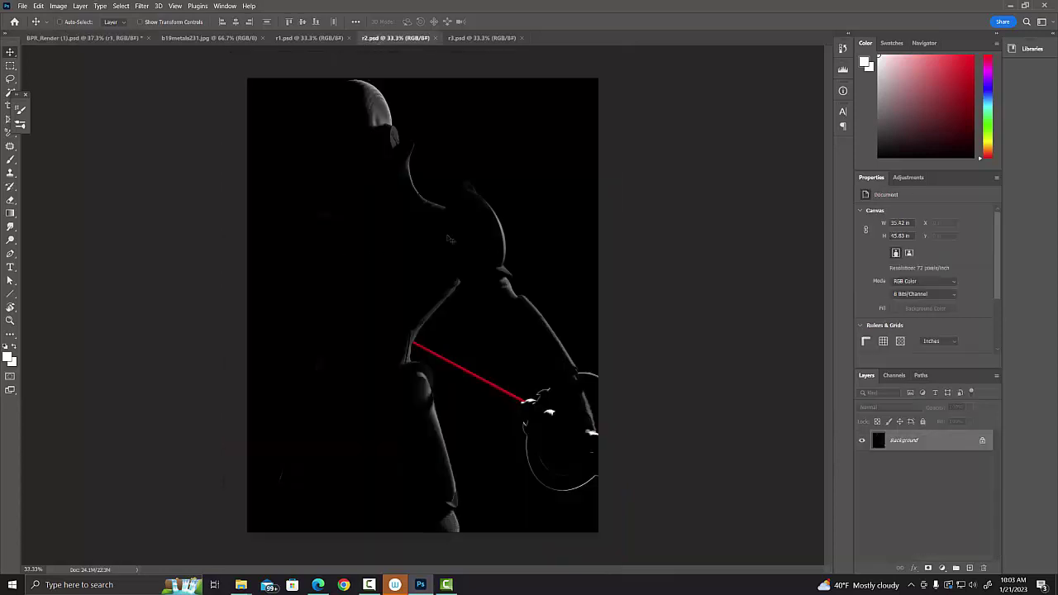
{"action": "left_click", "coordinate": [481, 38]}
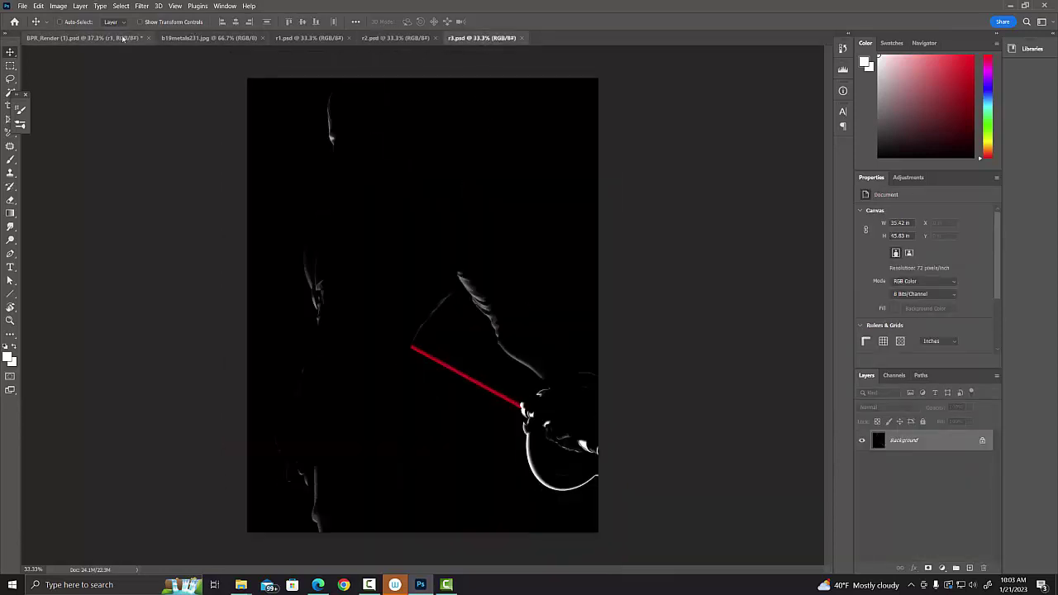
{"action": "left_click", "coordinate": [124, 38]}
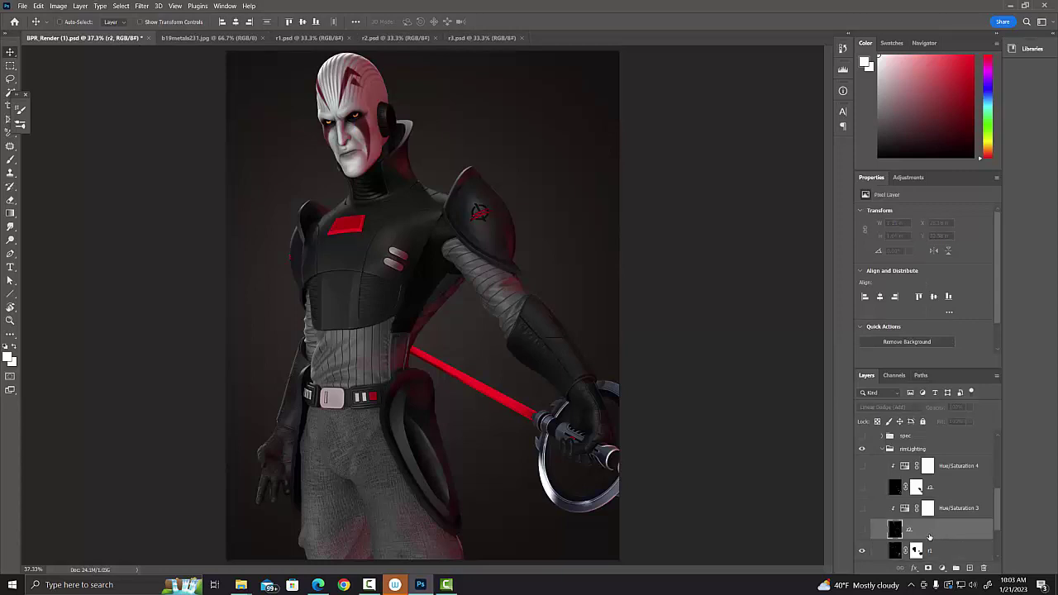
Make the r2 rim light layer and its clipped Hue/Saturation 3 adjustment visible.
{"action": "left_click", "coordinate": [861, 530]}
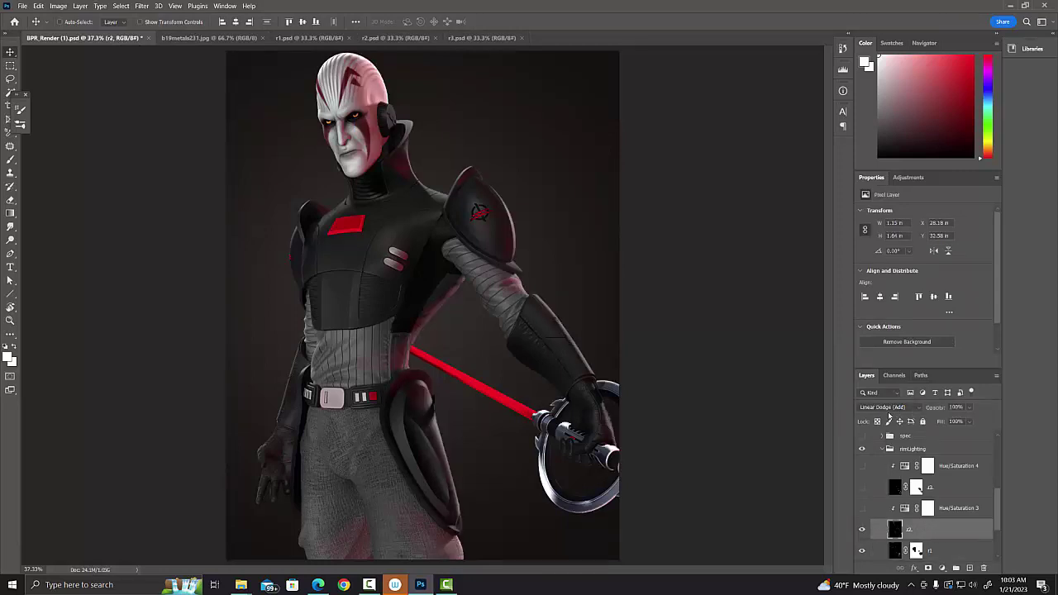
{"action": "left_click", "coordinate": [927, 510]}
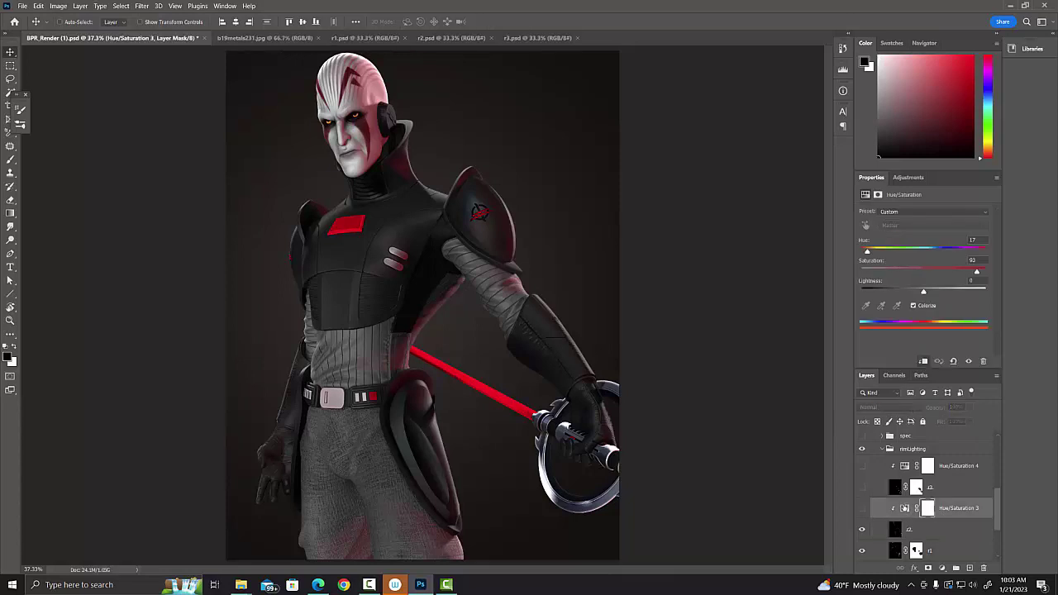
{"action": "left_click", "coordinate": [861, 509]}
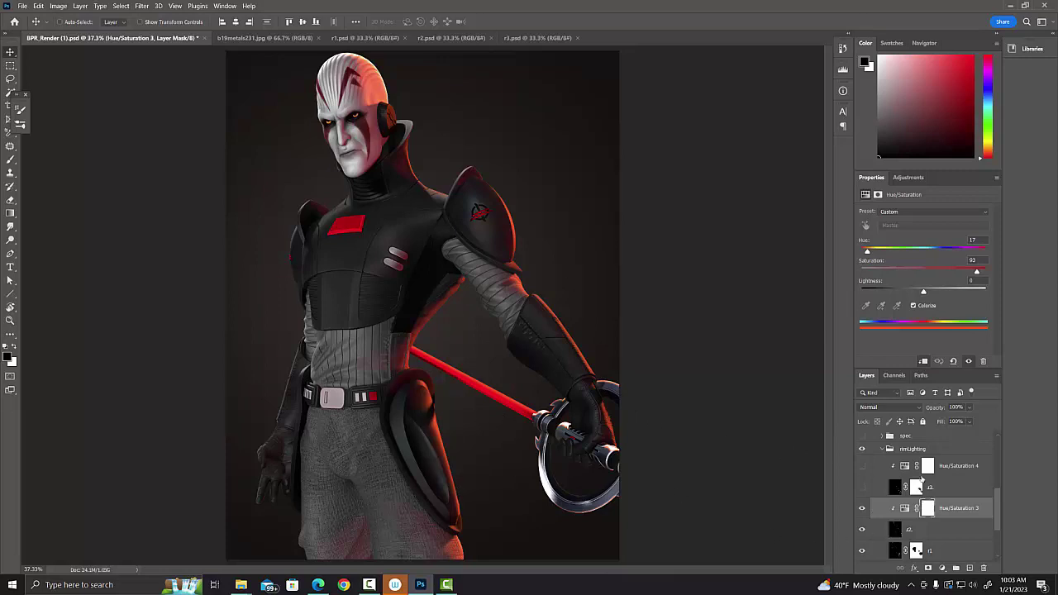
Make the r3 layer and its clipped Hue/Saturation 4 adjustment visible, comparing the image with and without r3.
{"action": "key", "text": "alt+shift+a"}
{"action": "left_click", "coordinate": [951, 491]}
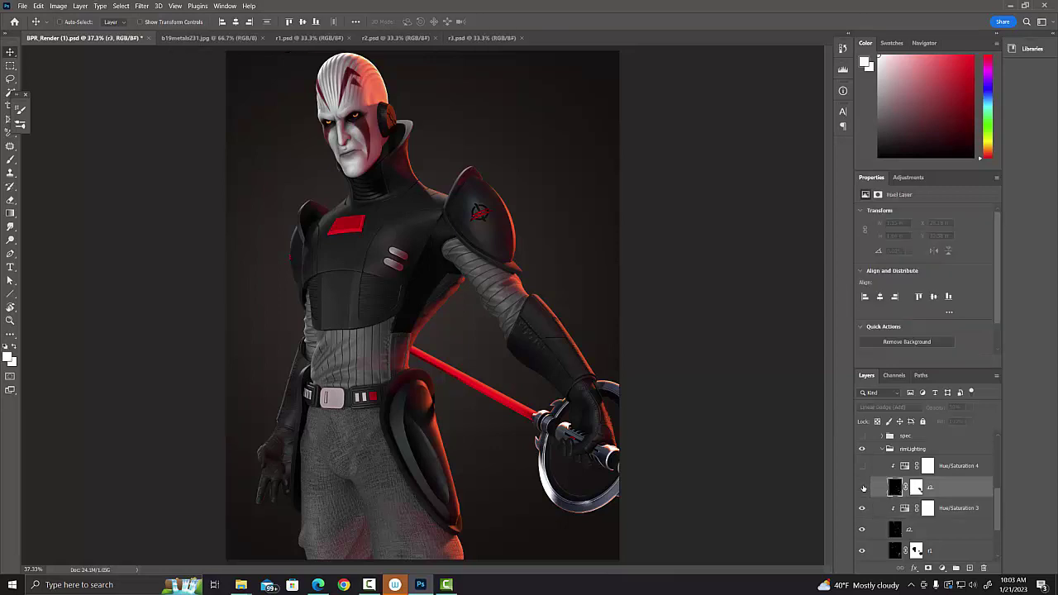
{"action": "left_click", "coordinate": [862, 487]}
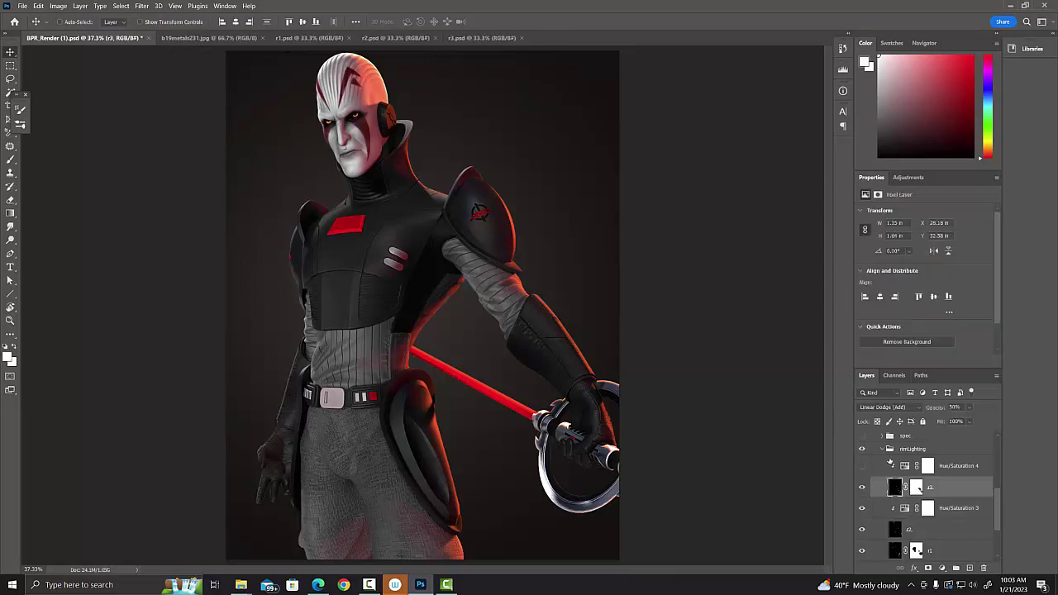
{"action": "left_click", "coordinate": [862, 487]}
{"action": "left_click", "coordinate": [862, 487]}
{"action": "left_click", "coordinate": [862, 466]}
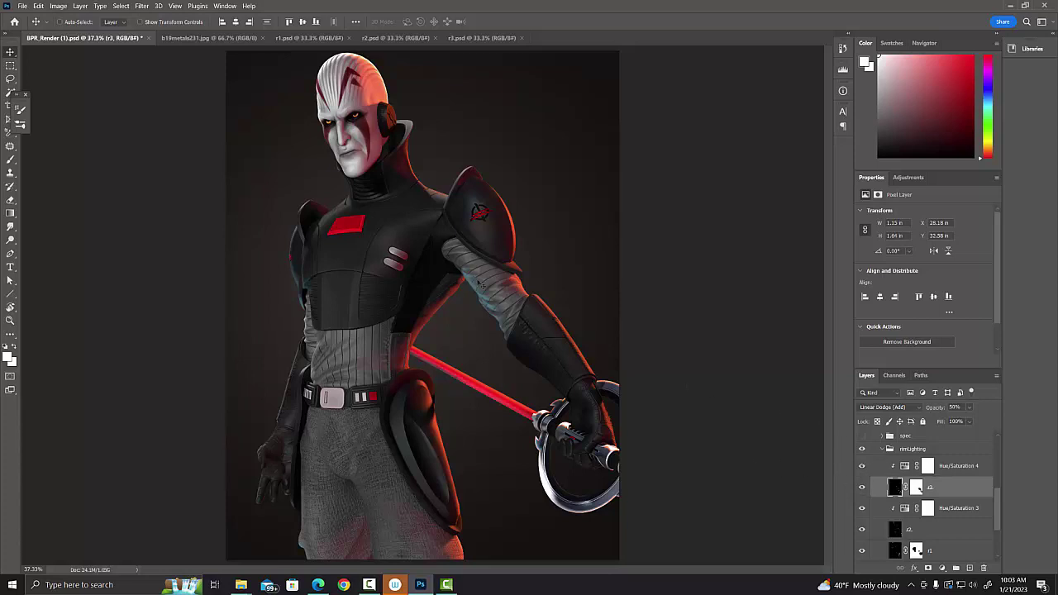
{"action": "left_click", "coordinate": [905, 467]}
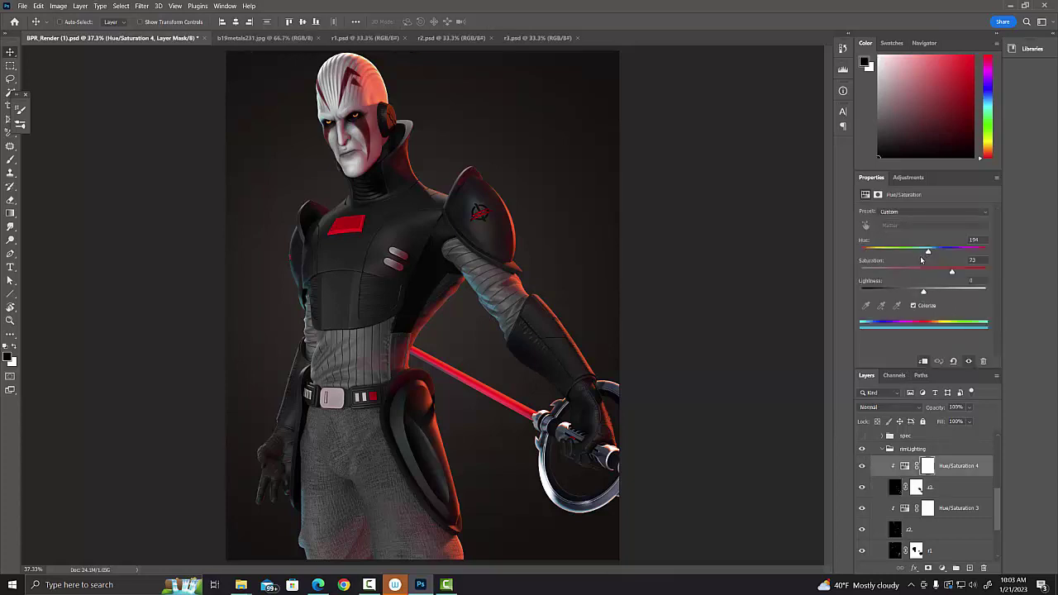
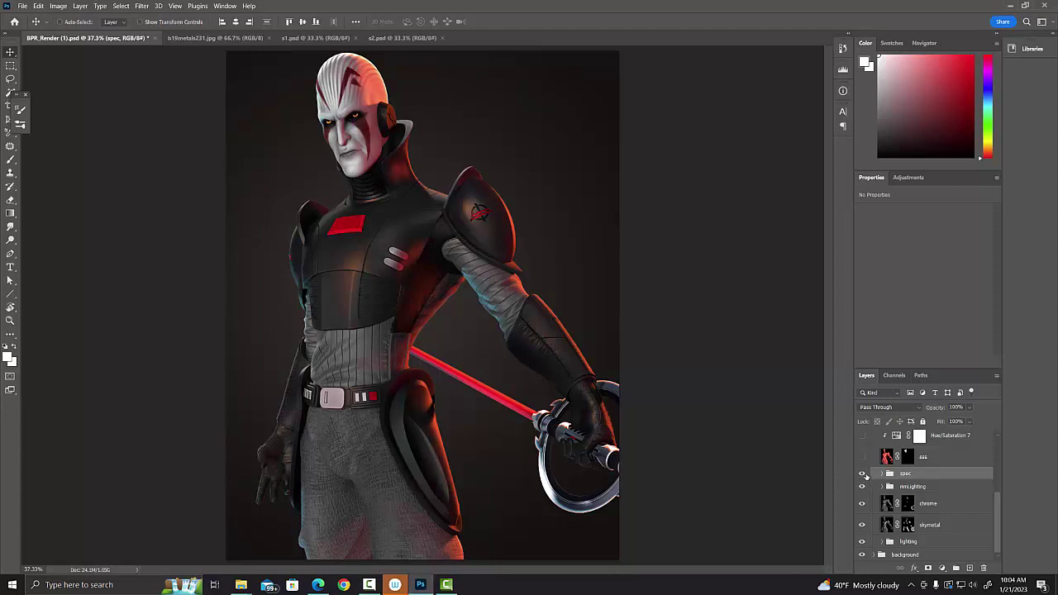
Compare the composite with and without the spec group, and expand the group to see its layers.
{"action": "left_click", "coordinate": [862, 474]}
{"action": "left_click", "coordinate": [862, 474]}
{"action": "left_click", "coordinate": [862, 475]}
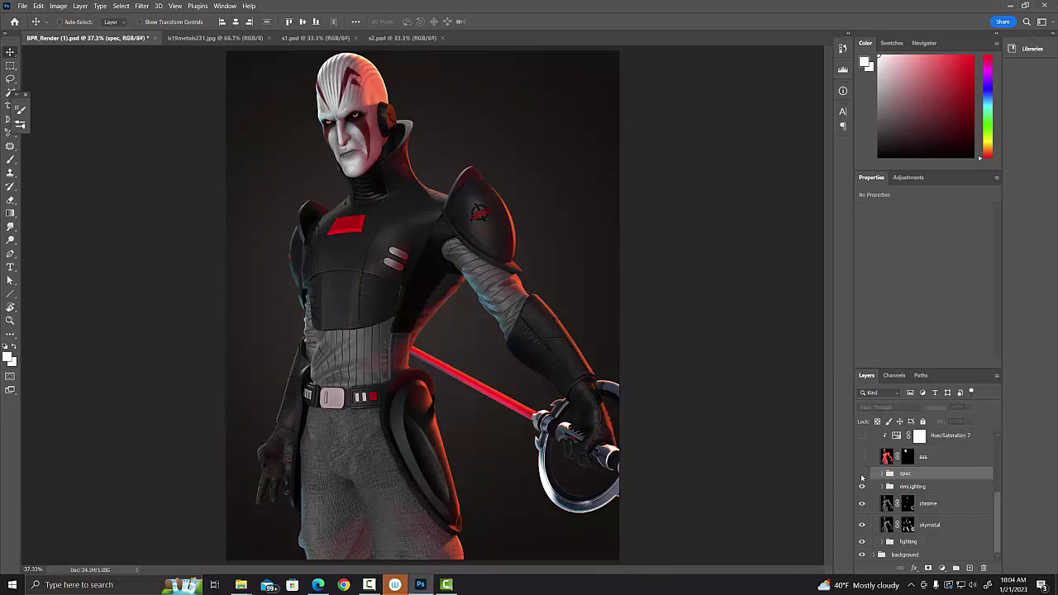
{"action": "left_click", "coordinate": [862, 474]}
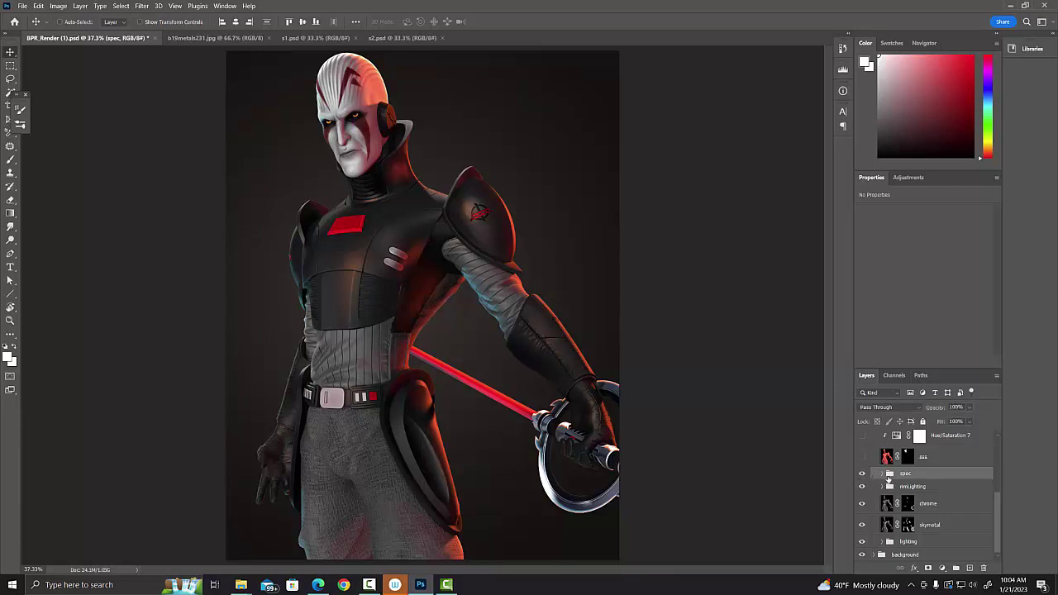
{"action": "left_click", "coordinate": [882, 474]}
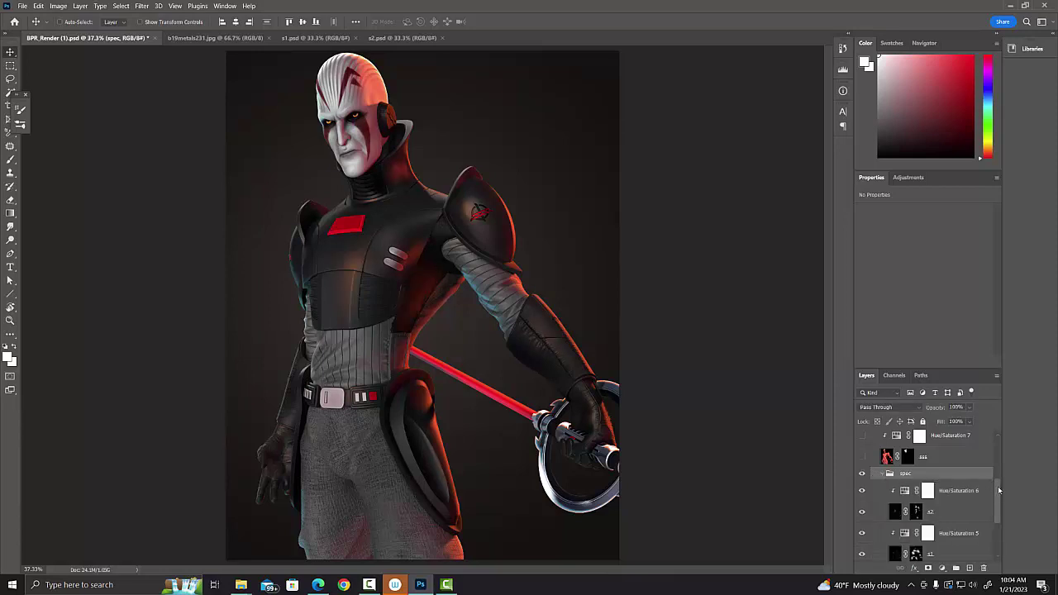
{"action": "left_click_drag", "start_coordinate": [998, 490], "coordinate": [1002, 499]}
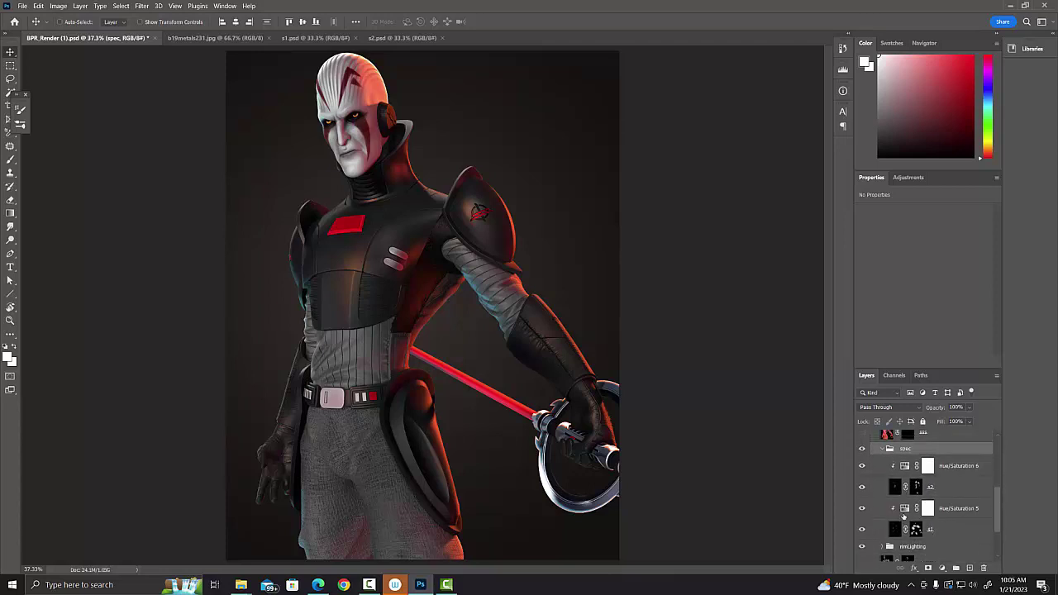
Review the s1 and s2 specular renders alternately and return to the composite.
{"action": "left_click", "coordinate": [312, 39]}
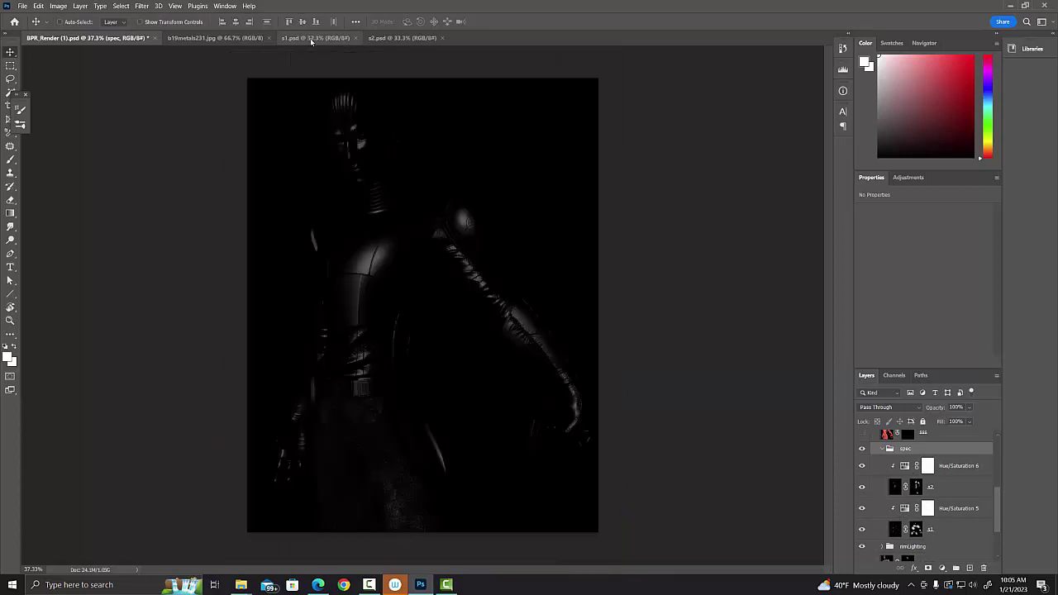
{"action": "left_click", "coordinate": [406, 39]}
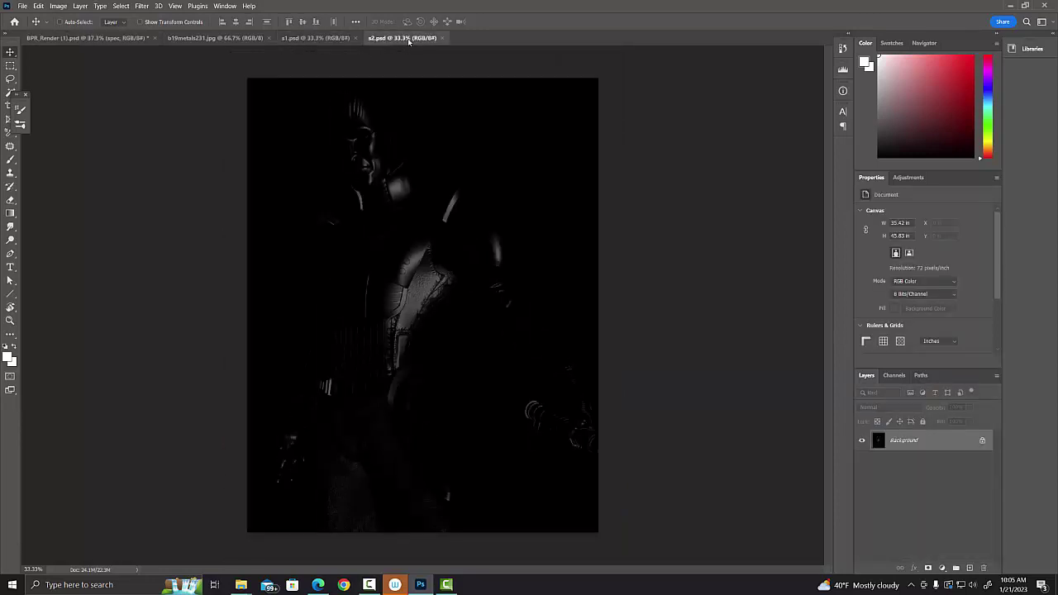
{"action": "left_click", "coordinate": [331, 39]}
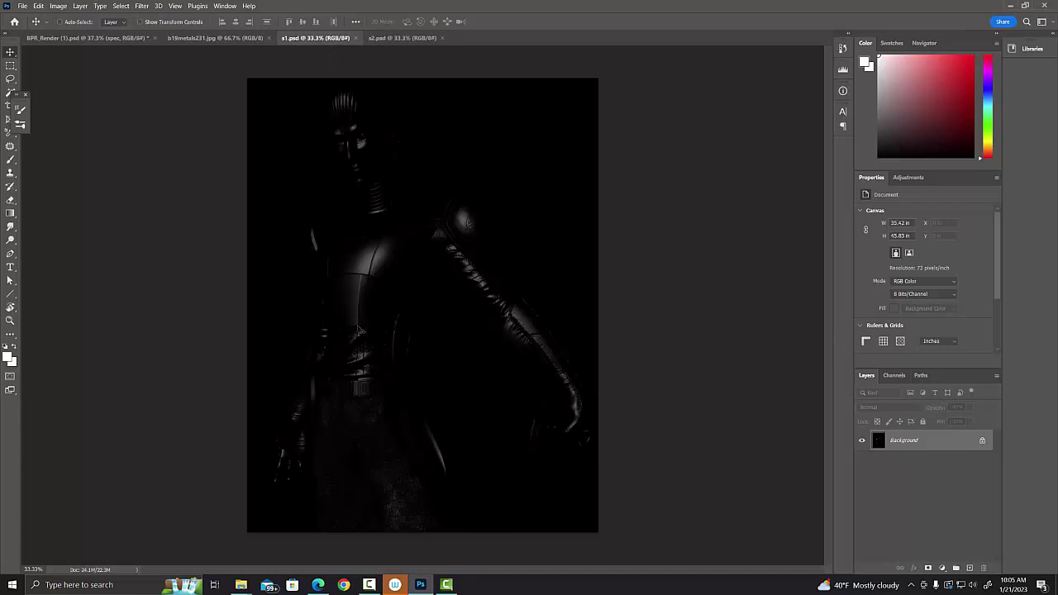
{"action": "left_click", "coordinate": [405, 38]}
{"action": "left_click", "coordinate": [408, 39]}
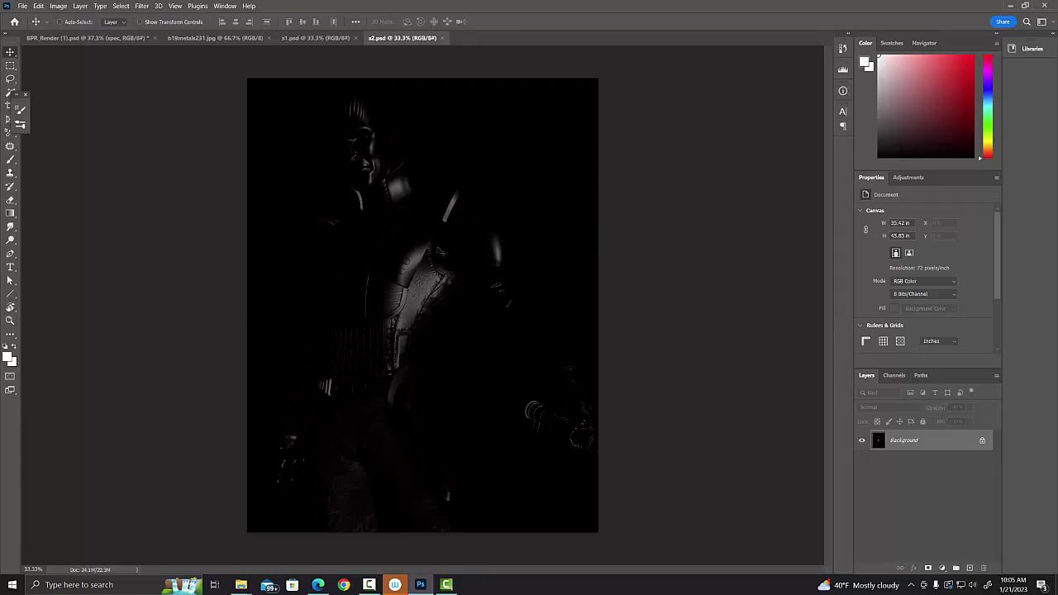
{"action": "left_click", "coordinate": [322, 38]}
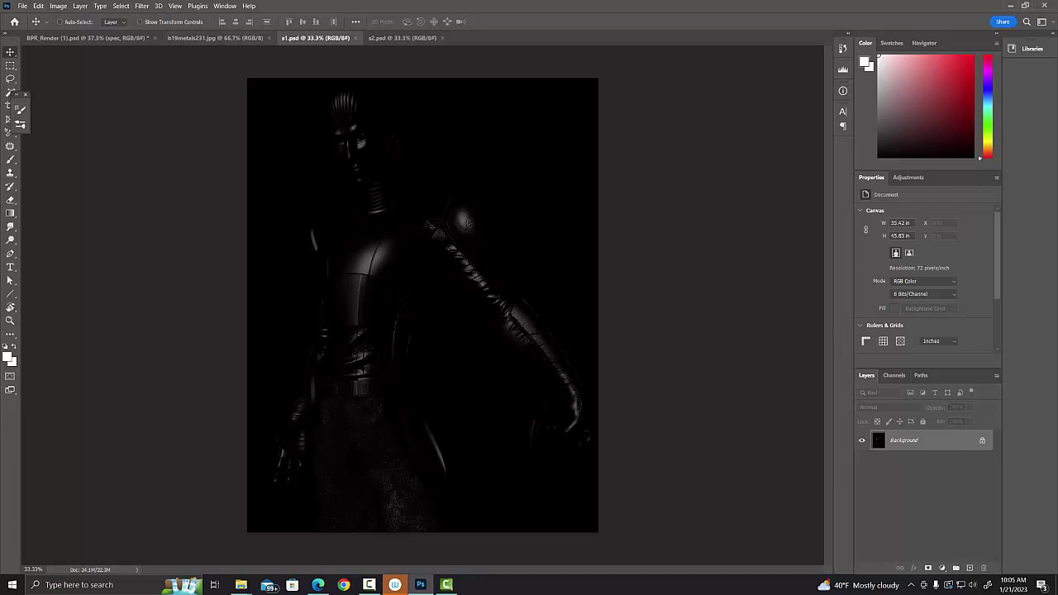
{"action": "left_click", "coordinate": [132, 39]}
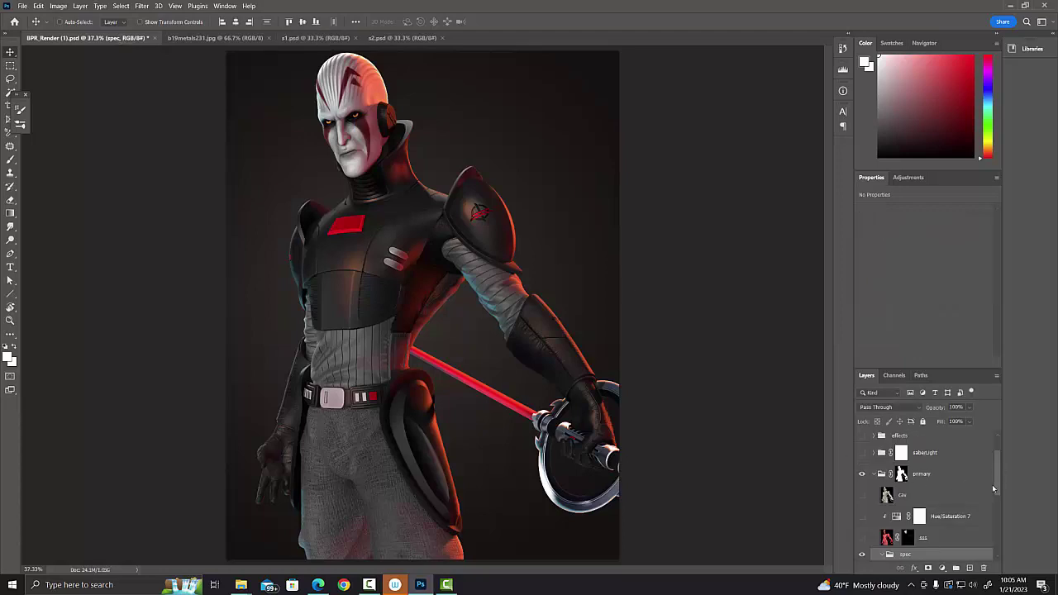
Hide the s2 layer and the Hue/Saturation 5 and 6 adjustments in the spec group, and select the s1 layer.
{"action": "left_click_drag", "start_coordinate": [993, 488], "coordinate": [986, 530]}
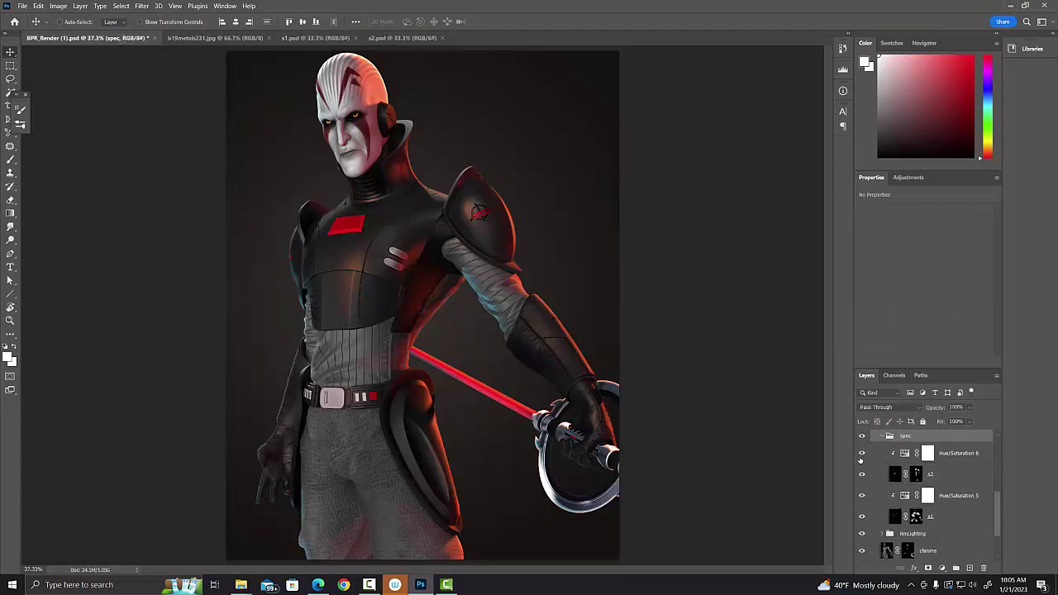
{"action": "left_click_drag", "start_coordinate": [861, 460], "coordinate": [861, 502]}
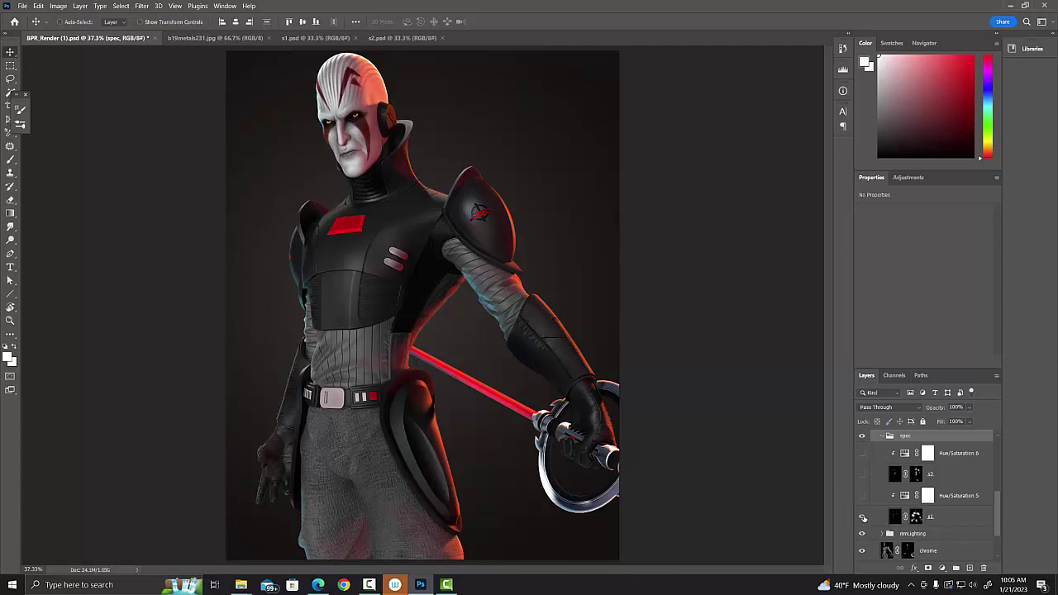
{"action": "left_click", "coordinate": [891, 519]}
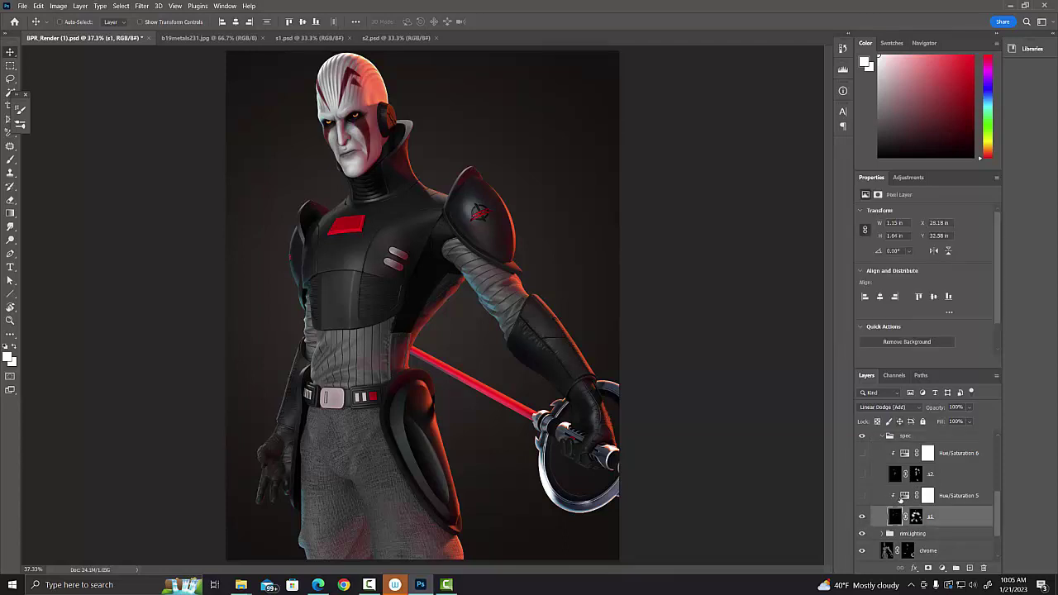
Make the Hue/Saturation 5 adjustment above s1 visible, comparing the image with and without its colour.
{"action": "left_click", "coordinate": [904, 496]}
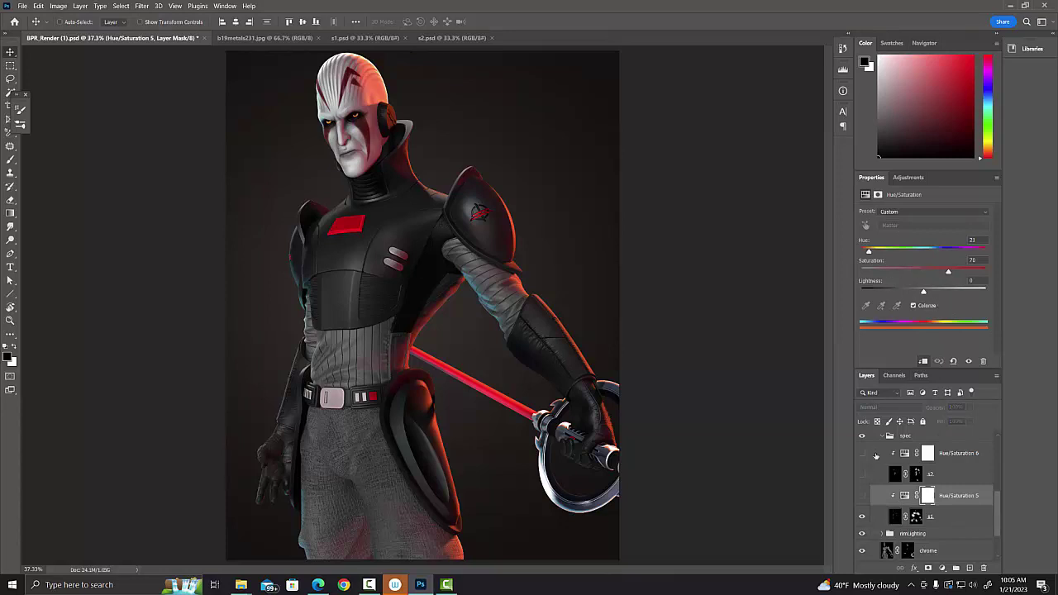
{"action": "left_click", "coordinate": [862, 496]}
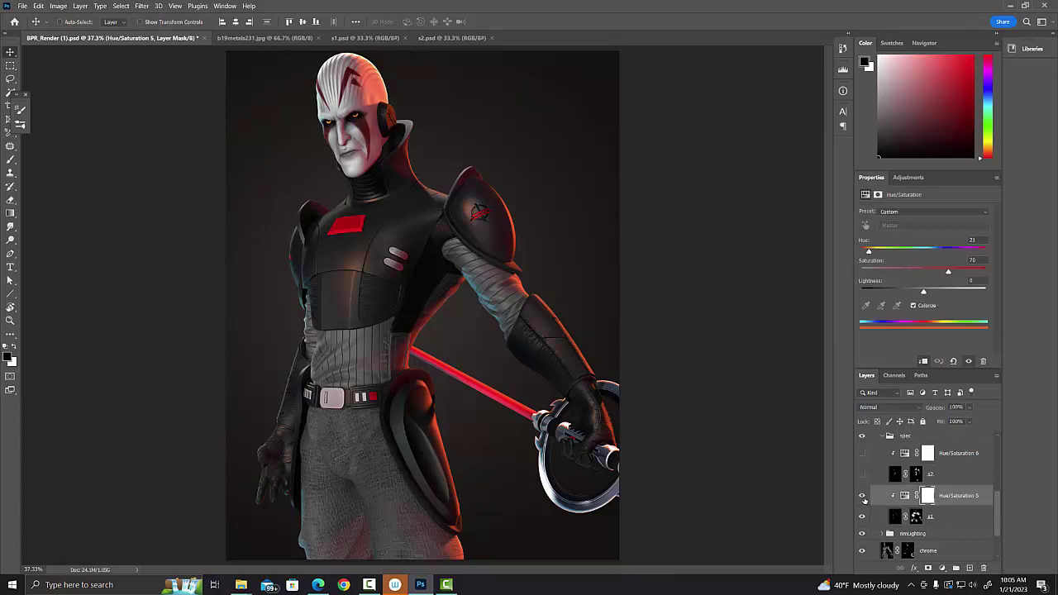
{"action": "left_click", "coordinate": [861, 495]}
{"action": "left_click", "coordinate": [861, 495]}
Make the s2 specular layer in the spec group visible, comparing the image with and without it.
{"action": "left_click", "coordinate": [954, 475]}
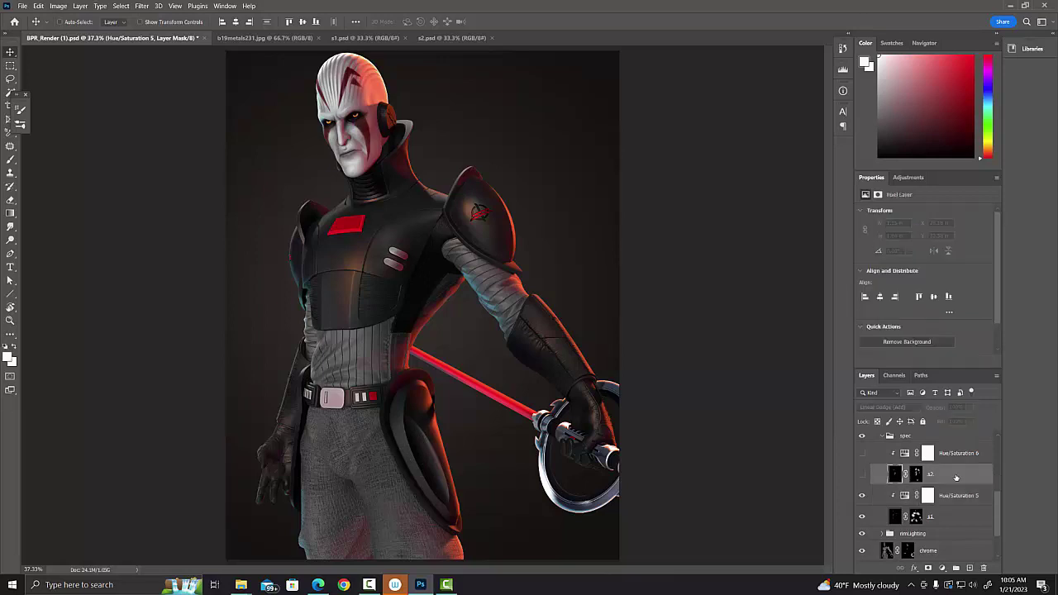
{"action": "left_click", "coordinate": [861, 476]}
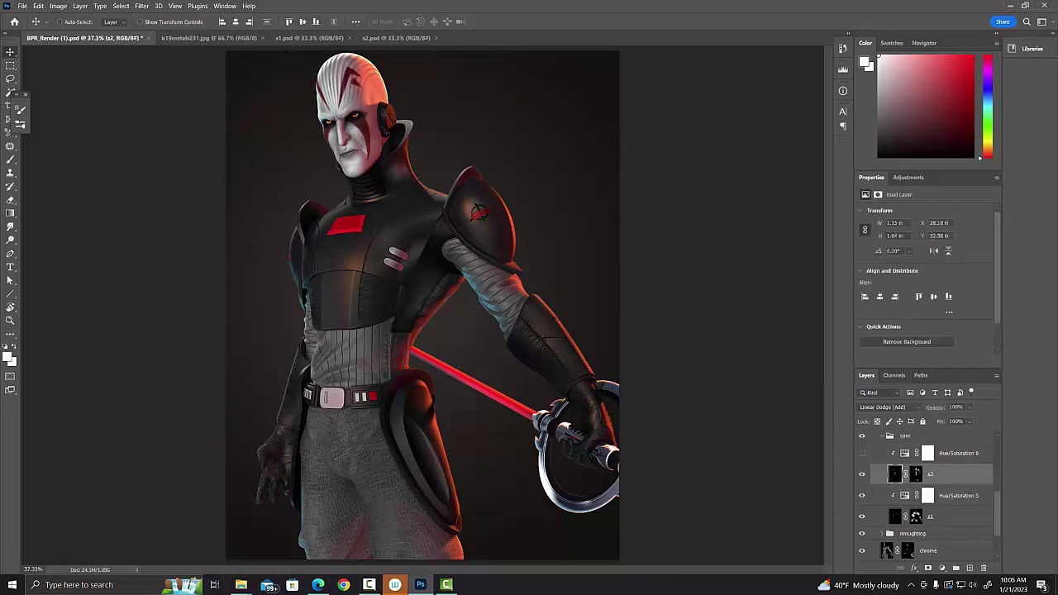
{"action": "left_click", "coordinate": [862, 476]}
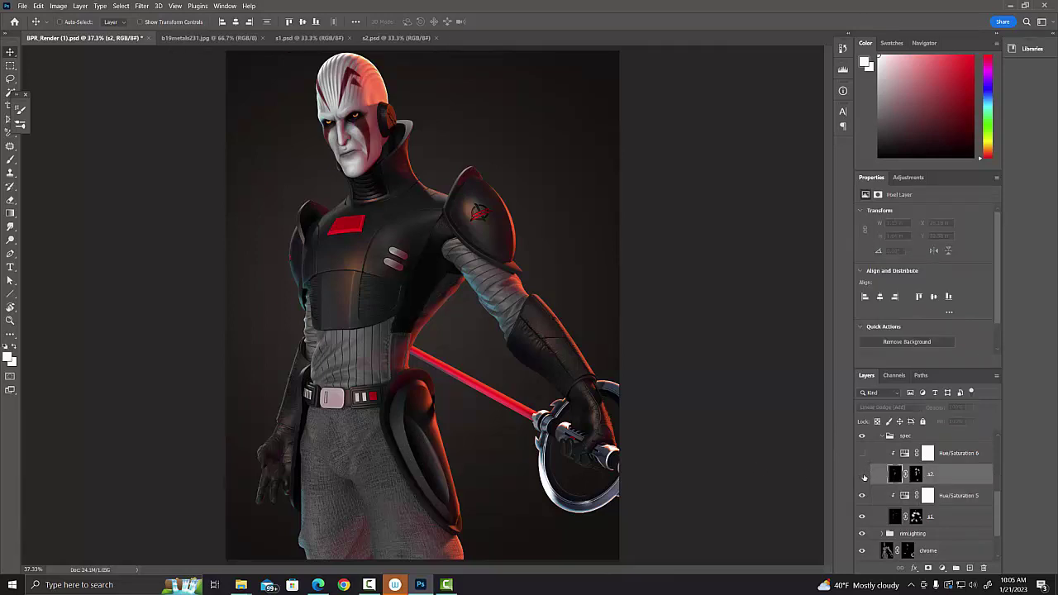
{"action": "left_click", "coordinate": [861, 476]}
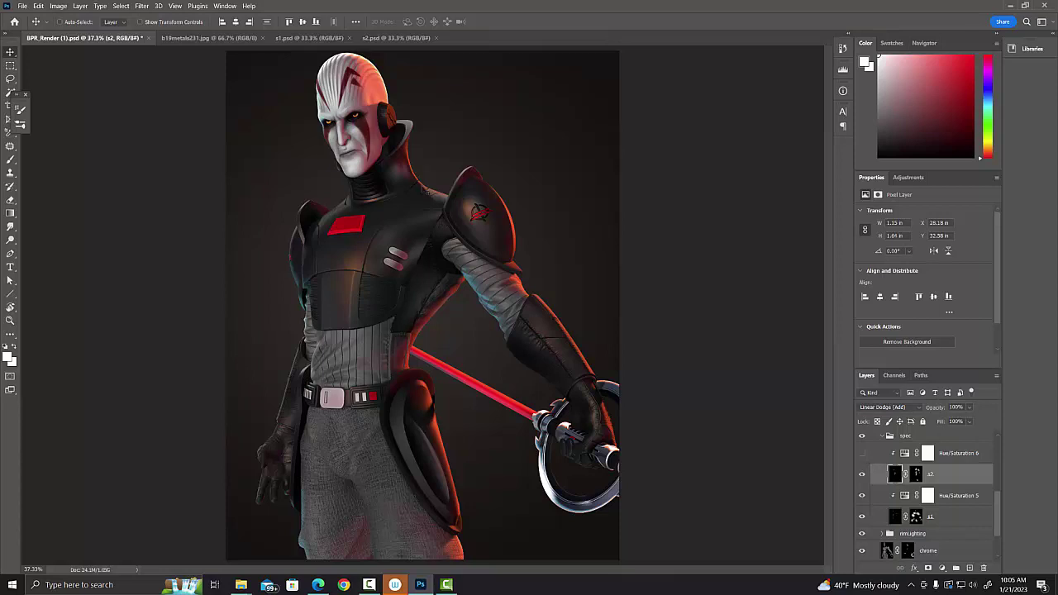
{"action": "left_click", "coordinate": [862, 473]}
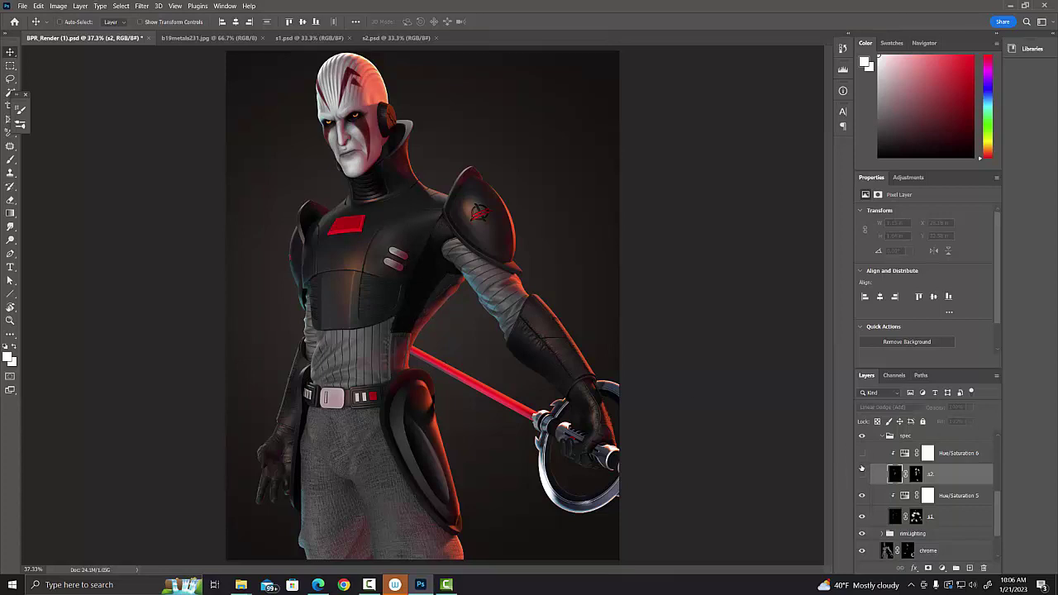
{"action": "left_click", "coordinate": [862, 475]}
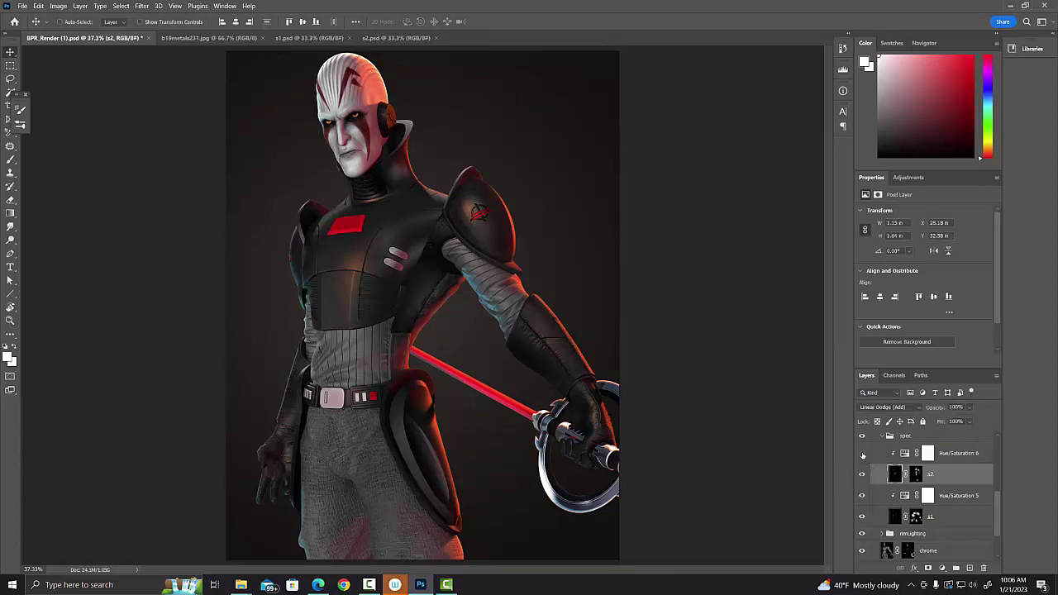
Make the Hue/Saturation 6 adjustment above s2 visible, compare its effect, and collapse the spec group.
{"action": "left_click", "coordinate": [861, 454]}
{"action": "left_click", "coordinate": [905, 455]}
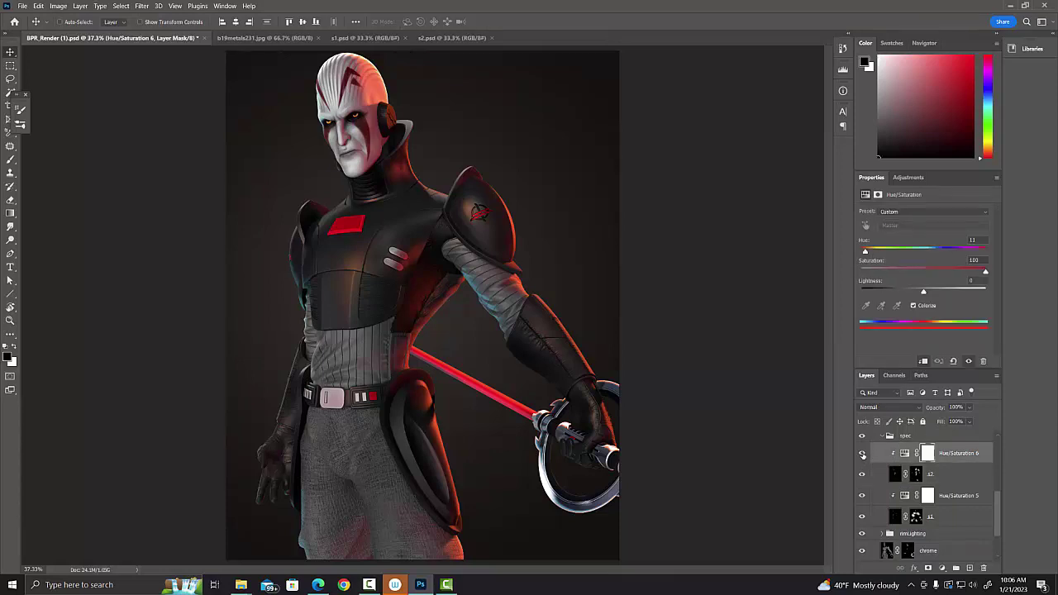
{"action": "left_click", "coordinate": [862, 454]}
{"action": "left_click", "coordinate": [861, 454]}
{"action": "left_click", "coordinate": [888, 437]}
{"action": "left_click", "coordinate": [883, 436]}
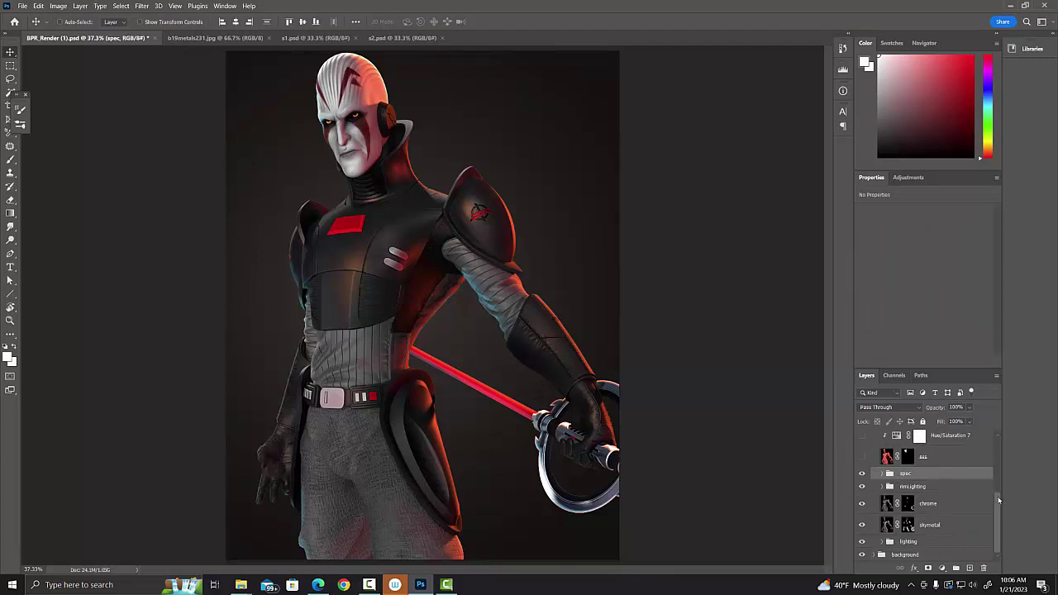
Make the sss layer and its Hue/Saturation 7 adjustment visible, viewing the sss layer mask by itself along the way.
{"action": "left_click_drag", "start_coordinate": [998, 499], "coordinate": [1001, 480]}
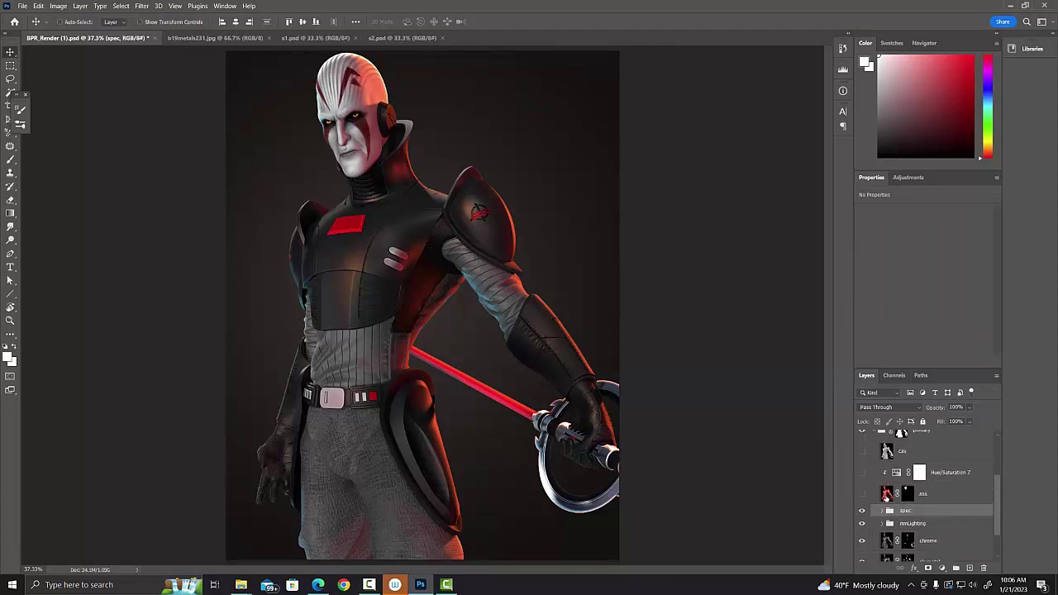
{"action": "left_click", "coordinate": [886, 495]}
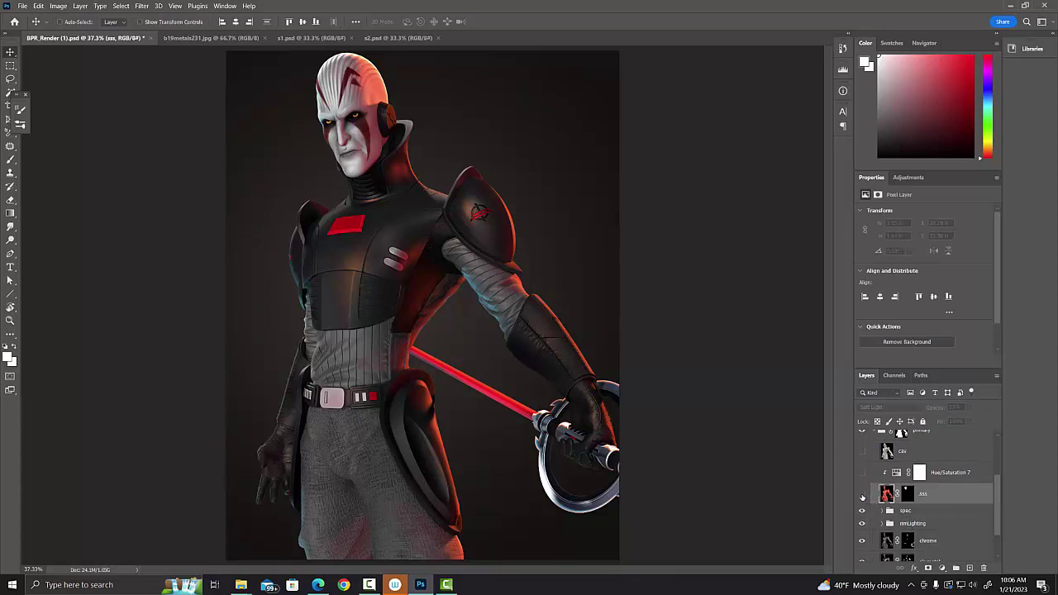
{"action": "left_click", "coordinate": [862, 495]}
{"action": "left_click", "coordinate": [863, 495]}
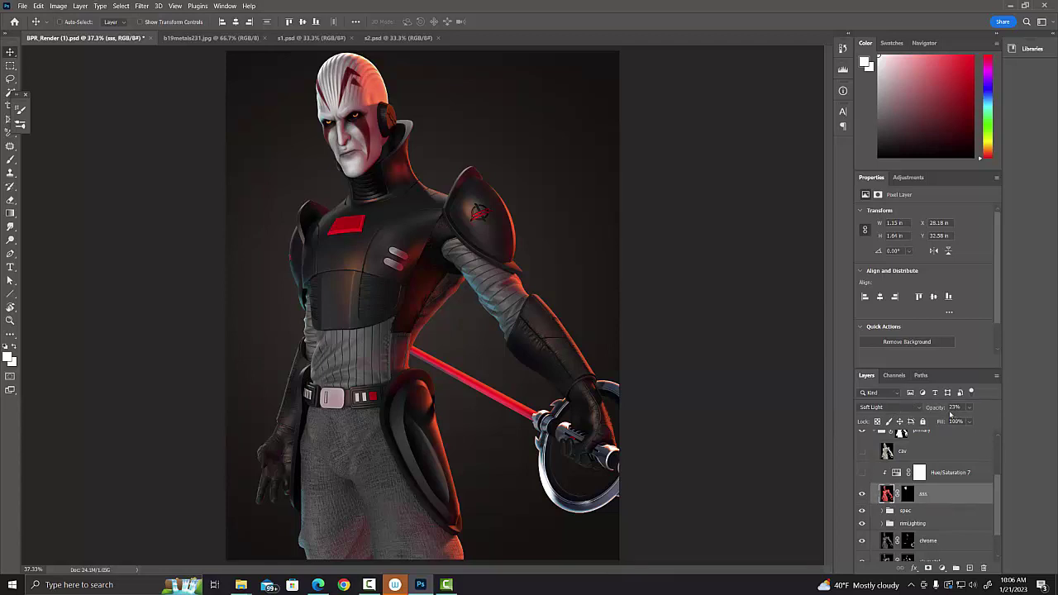
{"action": "left_click", "coordinate": [861, 494]}
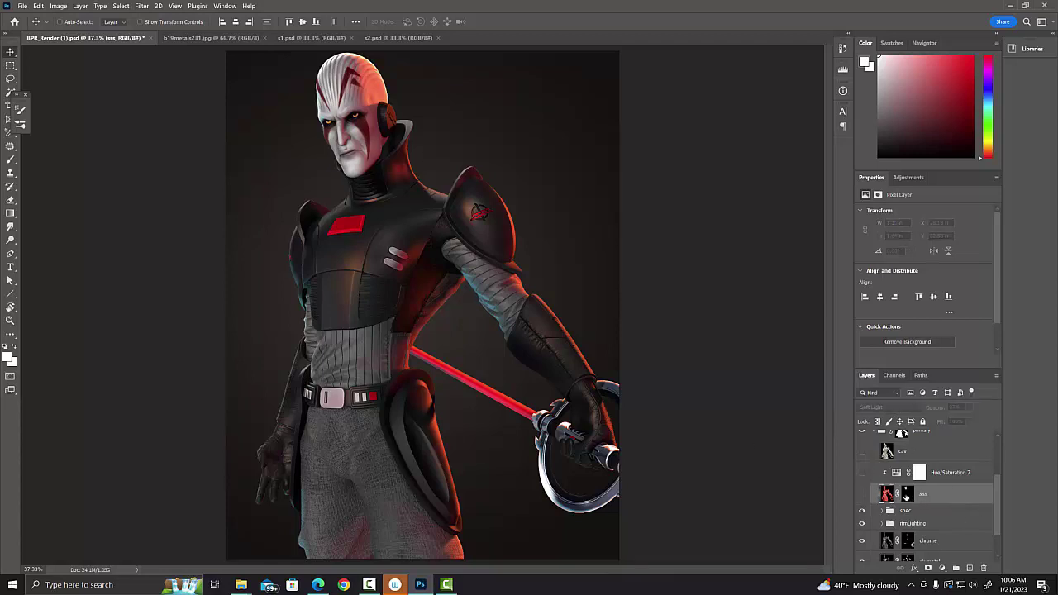
{"action": "left_click", "coordinate": [907, 496], "text": "alt"}
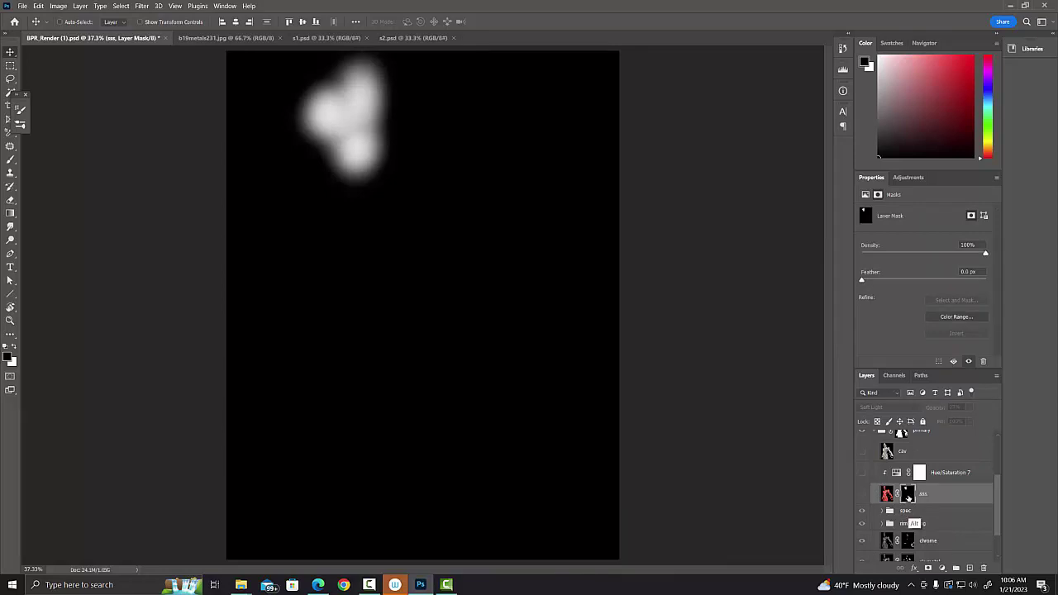
{"action": "left_click", "coordinate": [887, 494]}
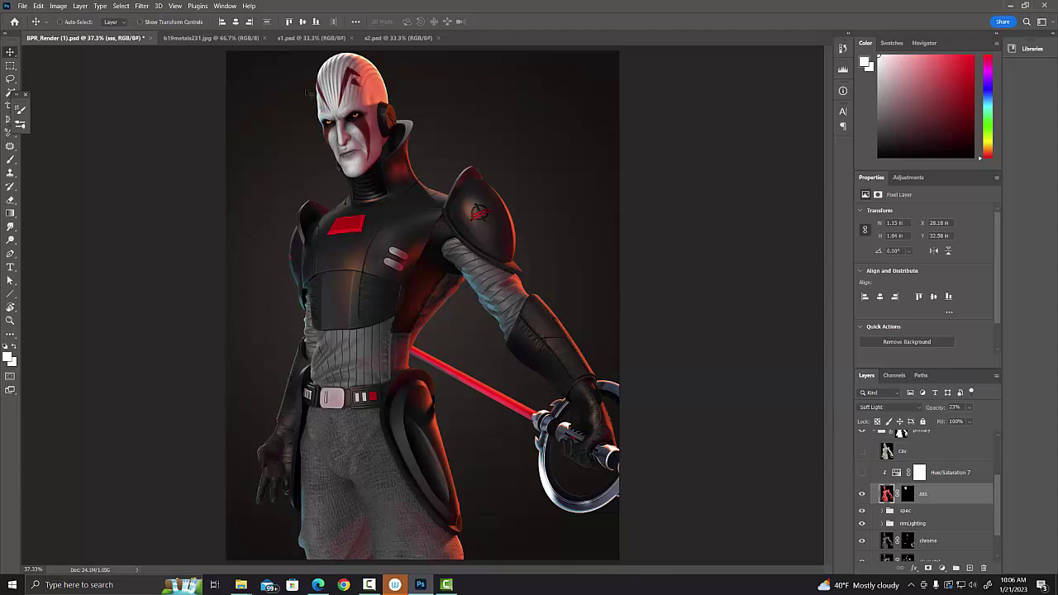
{"action": "left_click", "coordinate": [861, 474]}
{"action": "left_click", "coordinate": [895, 472]}
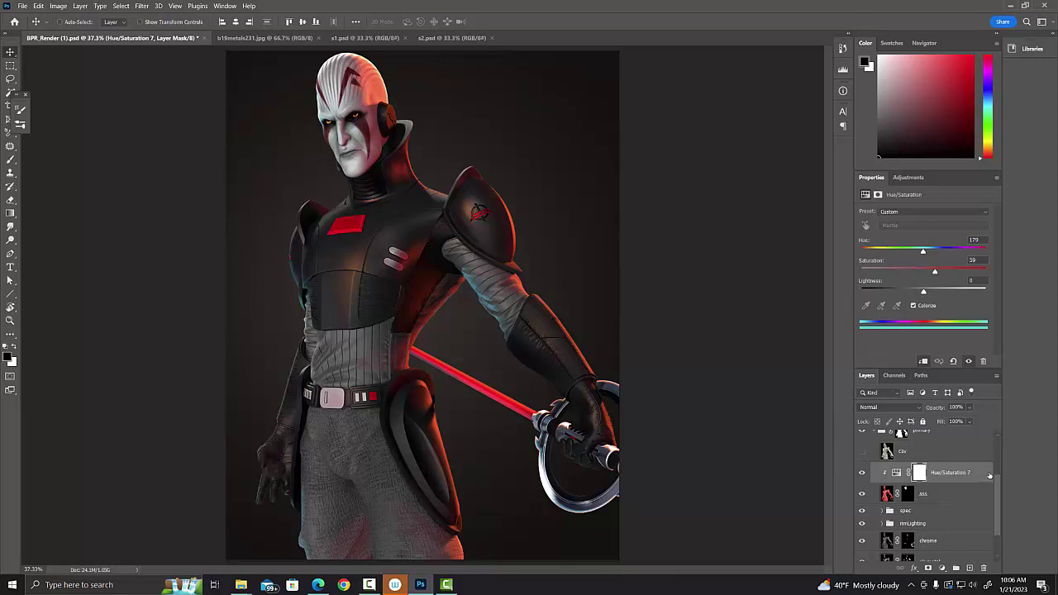
Make the cav layer visible, switching it off and on to compare the surface detail.
{"action": "left_click", "coordinate": [862, 451]}
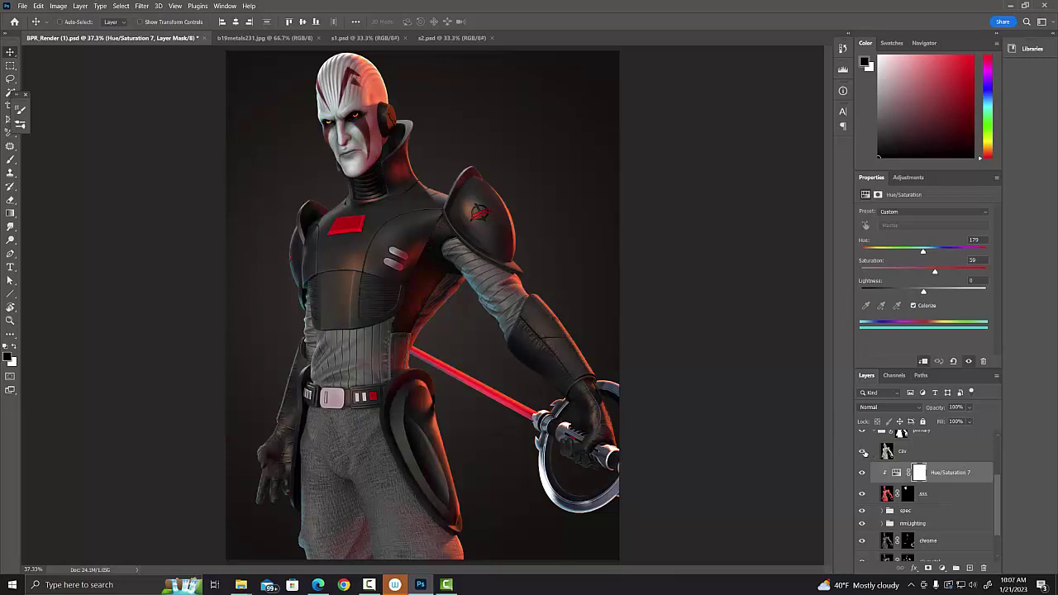
{"action": "left_click", "coordinate": [862, 452]}
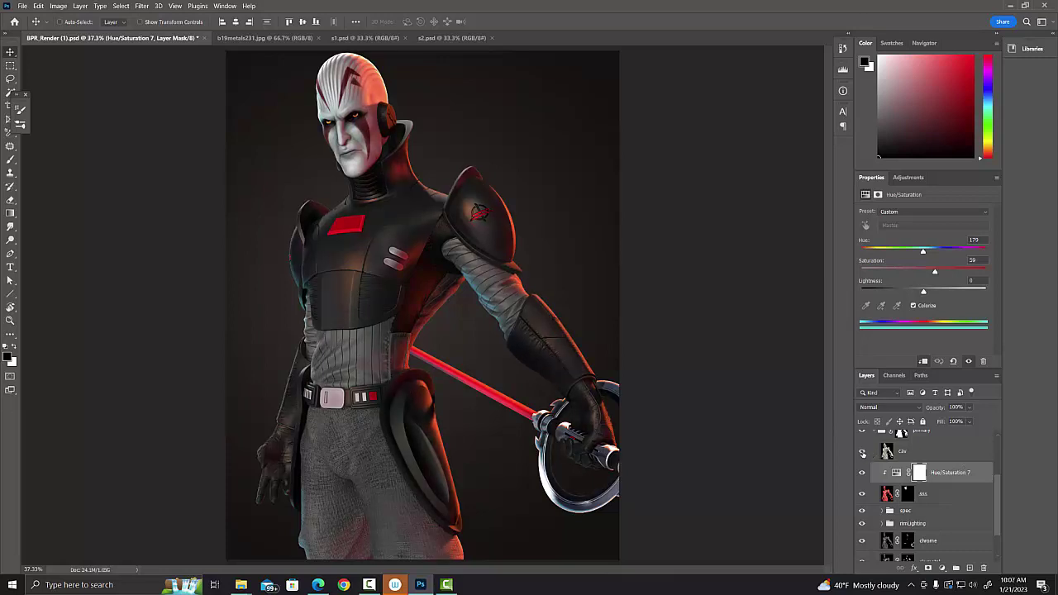
{"action": "left_click", "coordinate": [862, 452]}
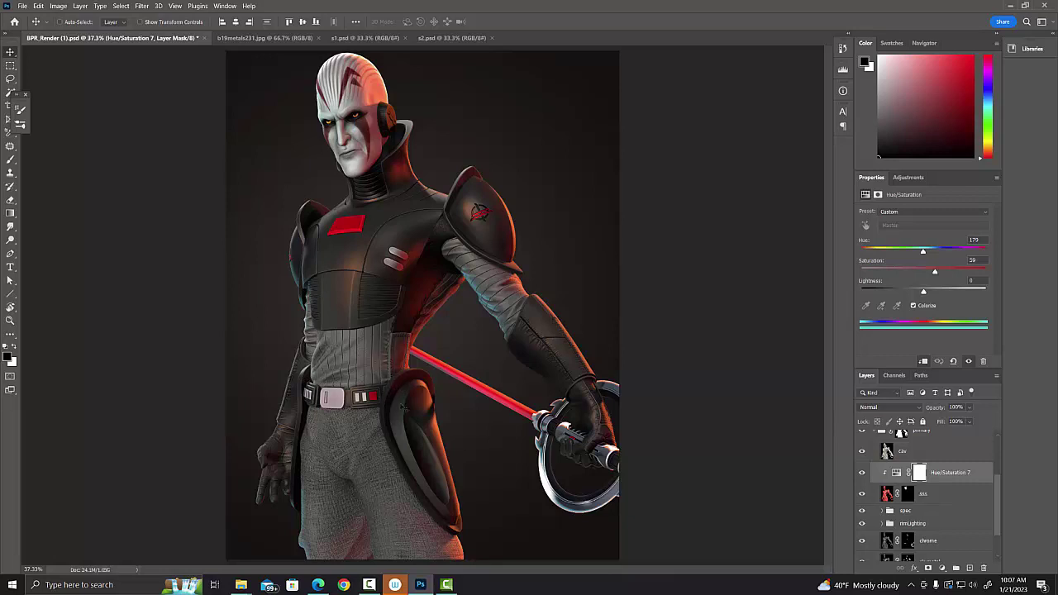
{"action": "left_click", "coordinate": [862, 453]}
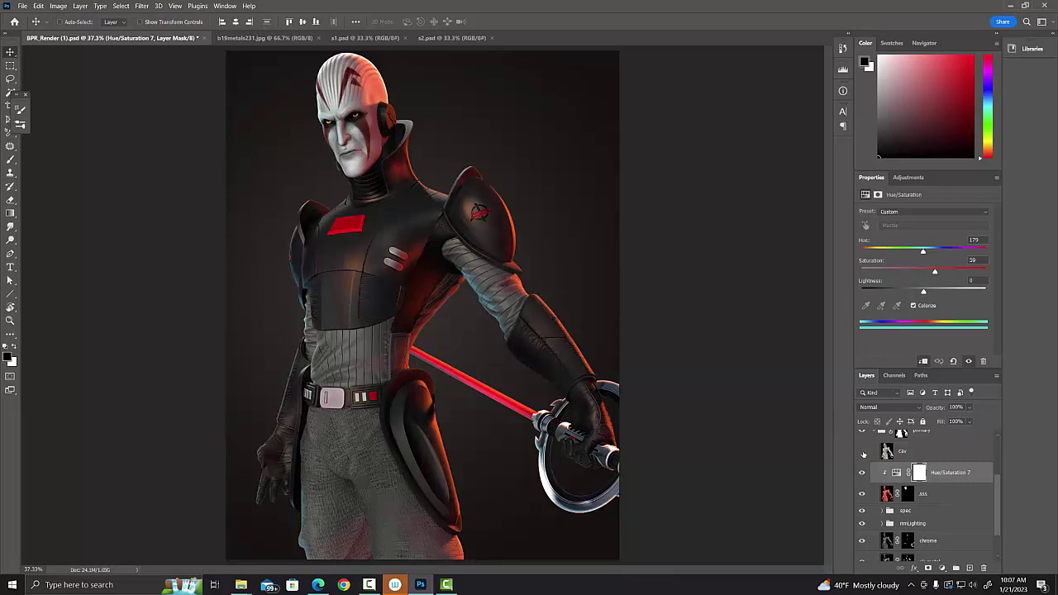
{"action": "left_click", "coordinate": [862, 452]}
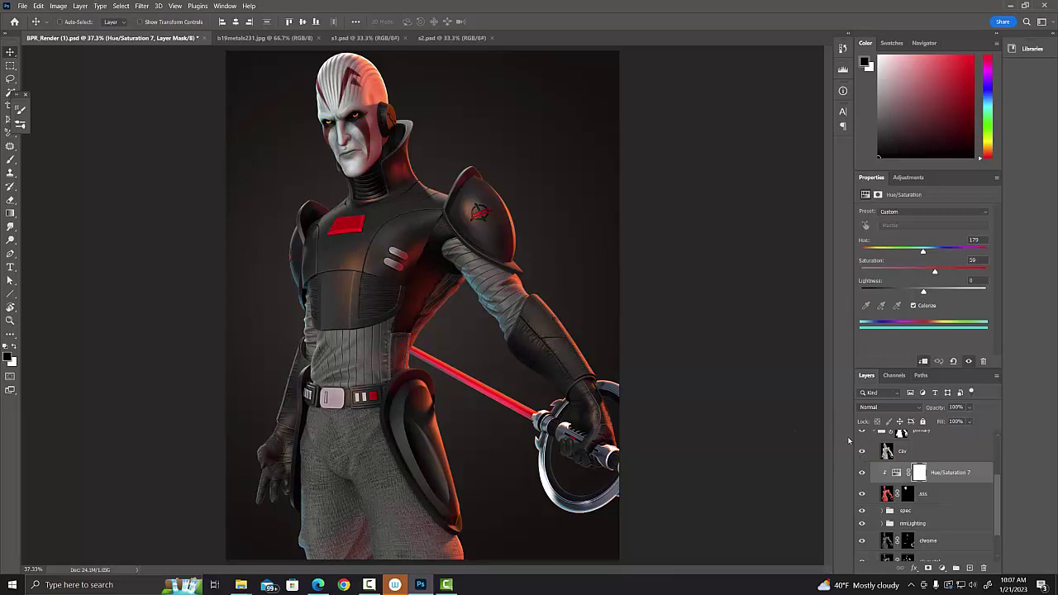
Preview the cav layer in Normal mode at 100% opacity, and restore it to Soft Light at 47%.
{"action": "left_click", "coordinate": [887, 451]}
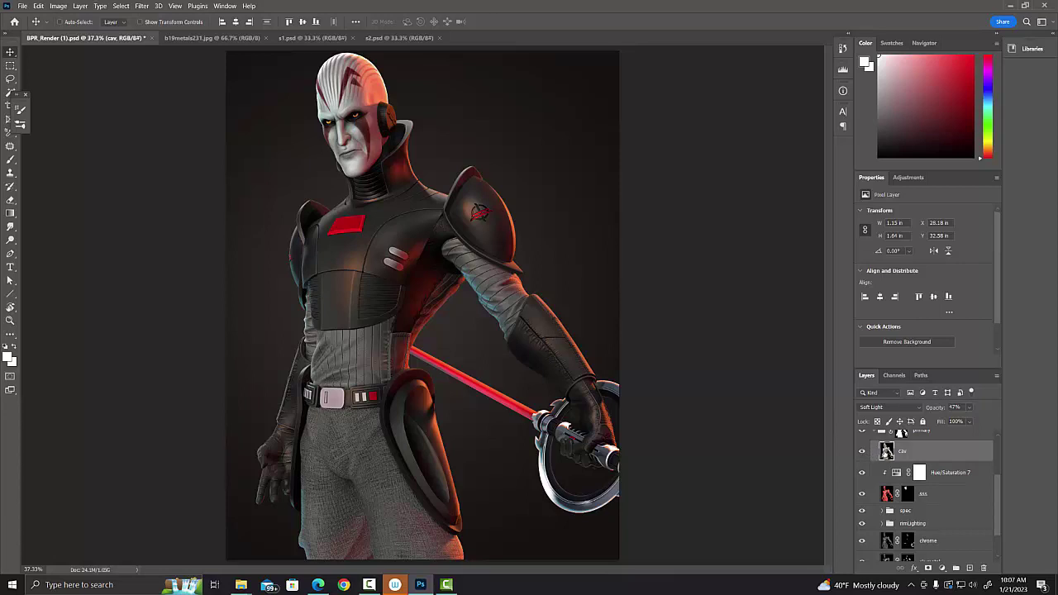
{"action": "left_click", "coordinate": [900, 409]}
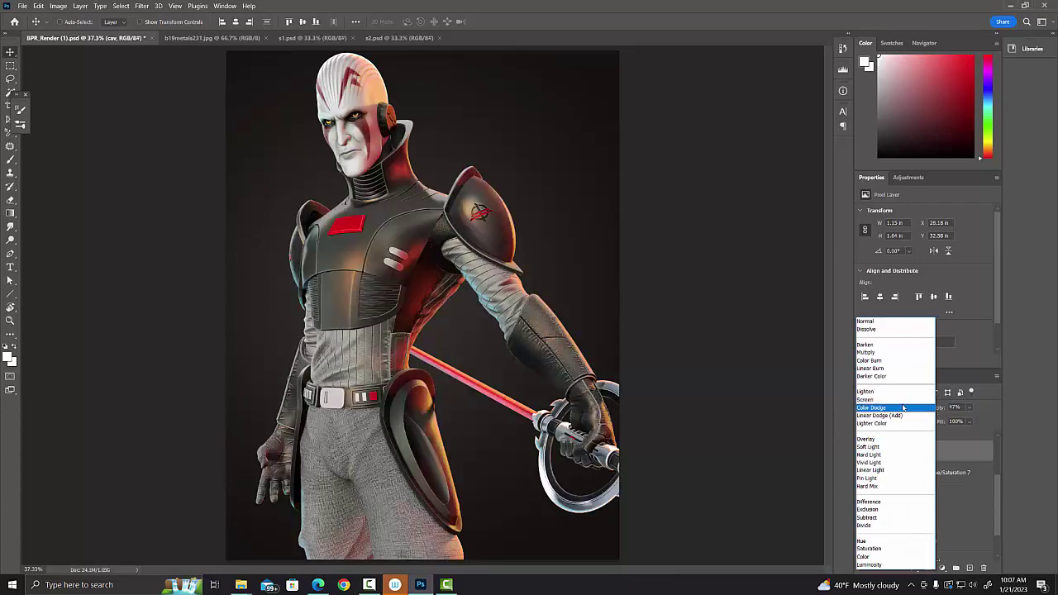
{"action": "left_click", "coordinate": [885, 322]}
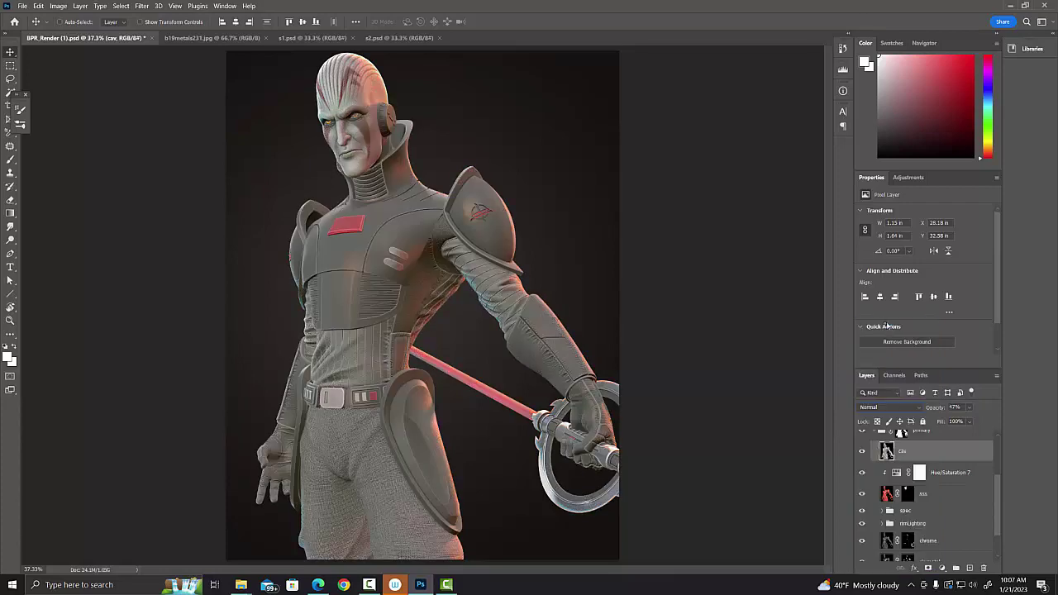
{"action": "left_click", "coordinate": [968, 406]}
{"action": "left_click_drag", "start_coordinate": [967, 421], "coordinate": [995, 421]}
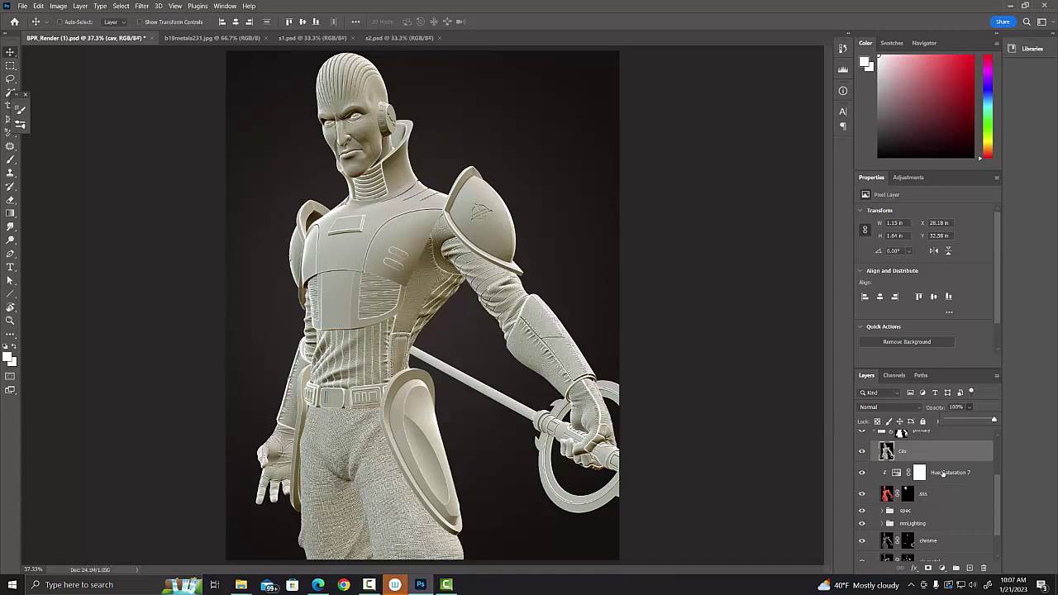
{"action": "key", "text": "4"}
{"action": "key", "text": "7"}
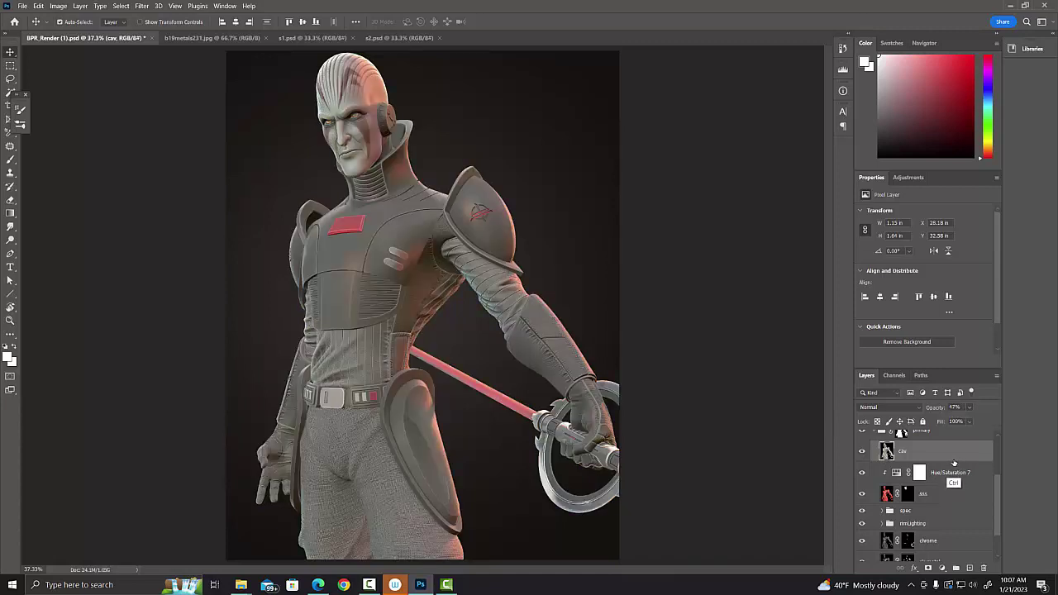
{"action": "key", "text": "shift+alt+f"}
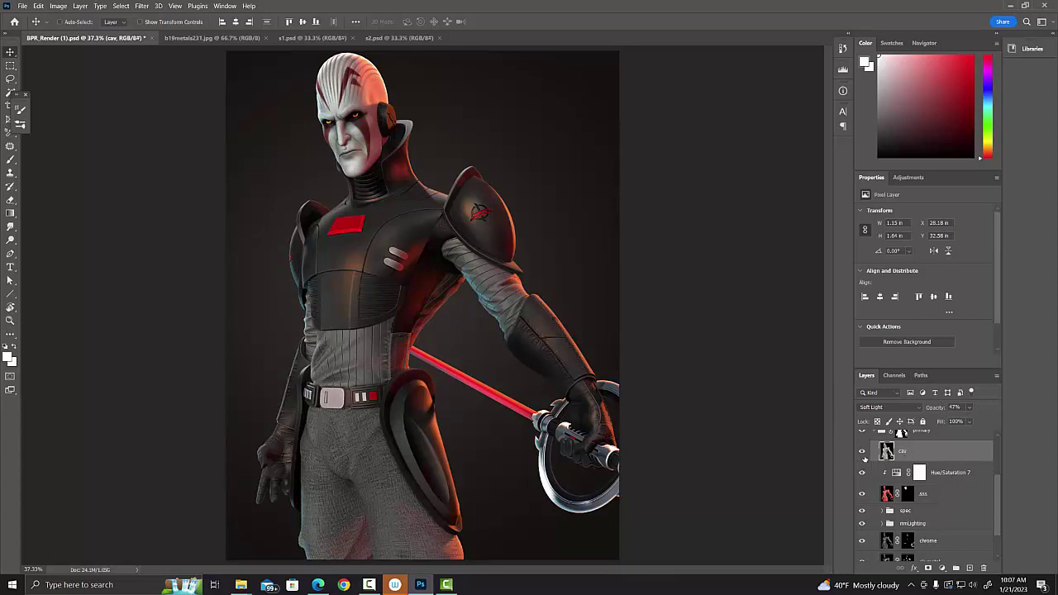
Compare the composite with and without the cav layer once more, and collapse the primary group.
{"action": "left_click", "coordinate": [863, 454]}
{"action": "left_click", "coordinate": [860, 453]}
{"action": "scroll", "coordinate": [996, 487], "scroll_direction": "up", "scroll_amount": 3}
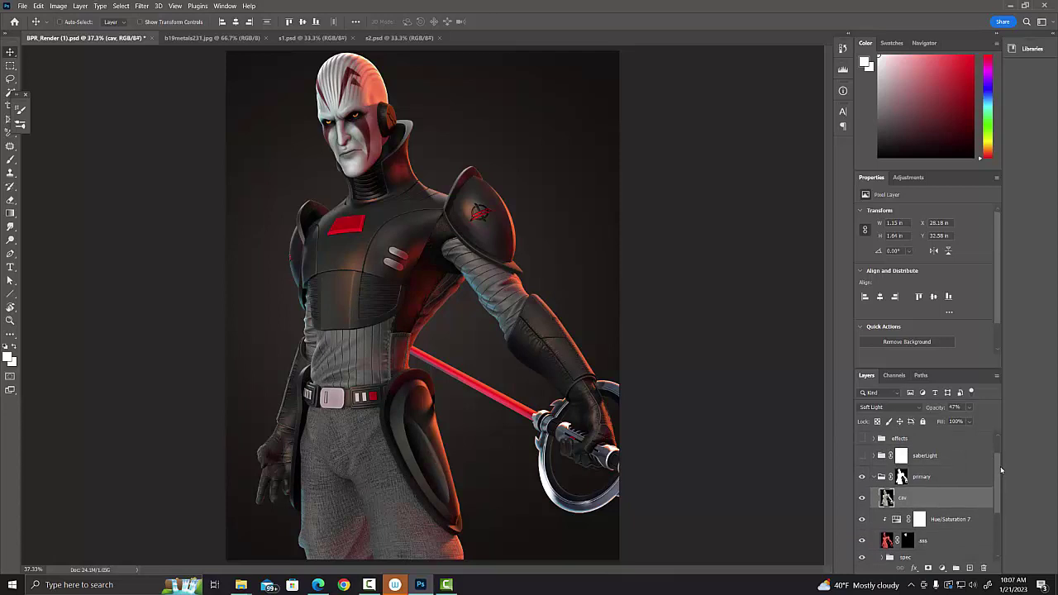
{"action": "left_click", "coordinate": [874, 481]}
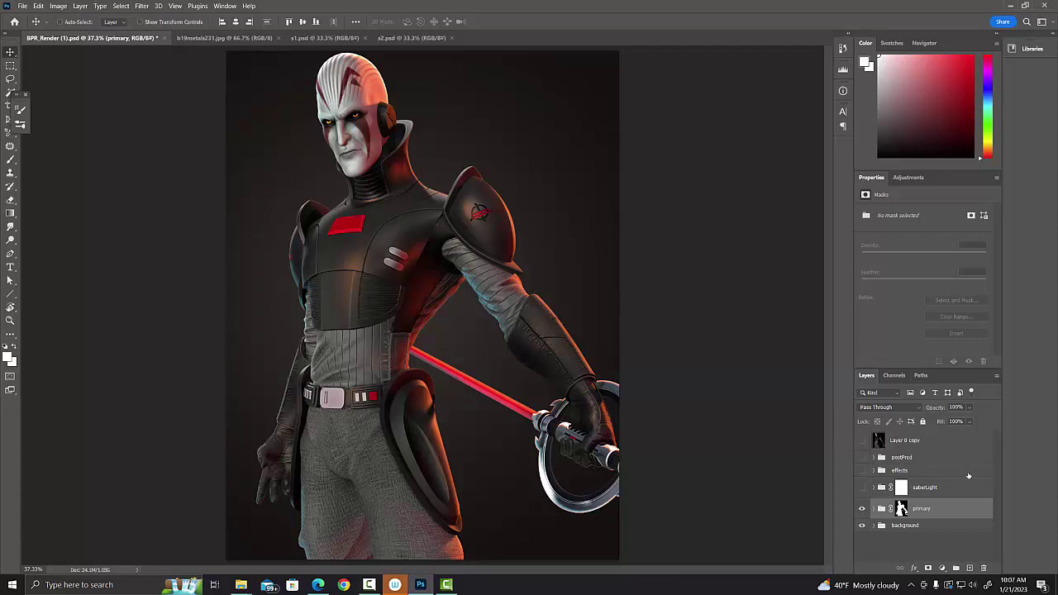
Make the saberLight group visible, comparing the blade and armour glow with and without it.
{"action": "left_click", "coordinate": [862, 487]}
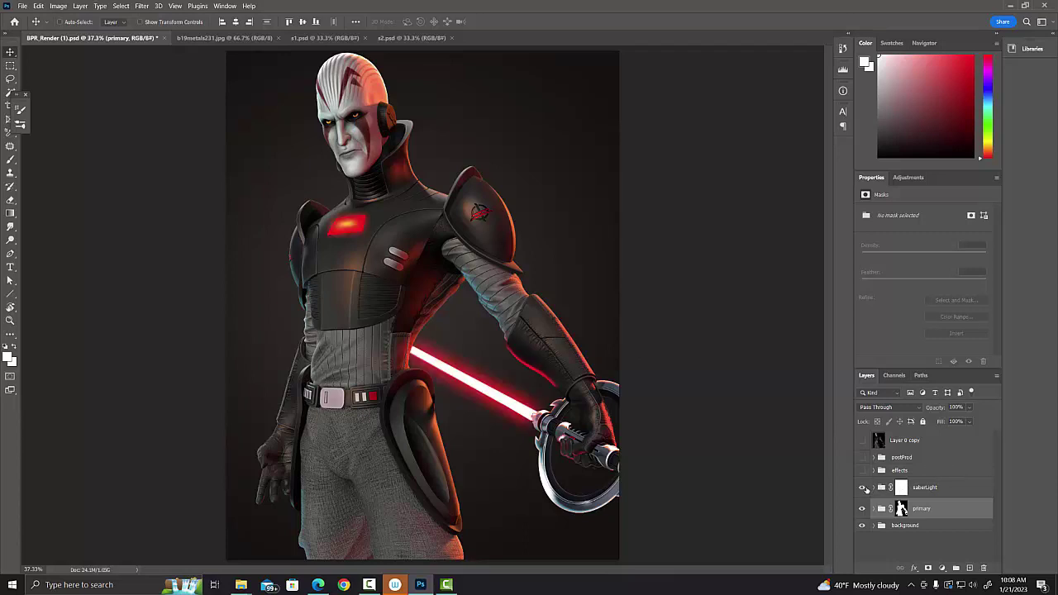
{"action": "left_click", "coordinate": [863, 488]}
{"action": "left_click", "coordinate": [862, 488]}
{"action": "left_click", "coordinate": [862, 488]}
{"action": "left_click", "coordinate": [861, 489]}
{"action": "left_click", "coordinate": [861, 488]}
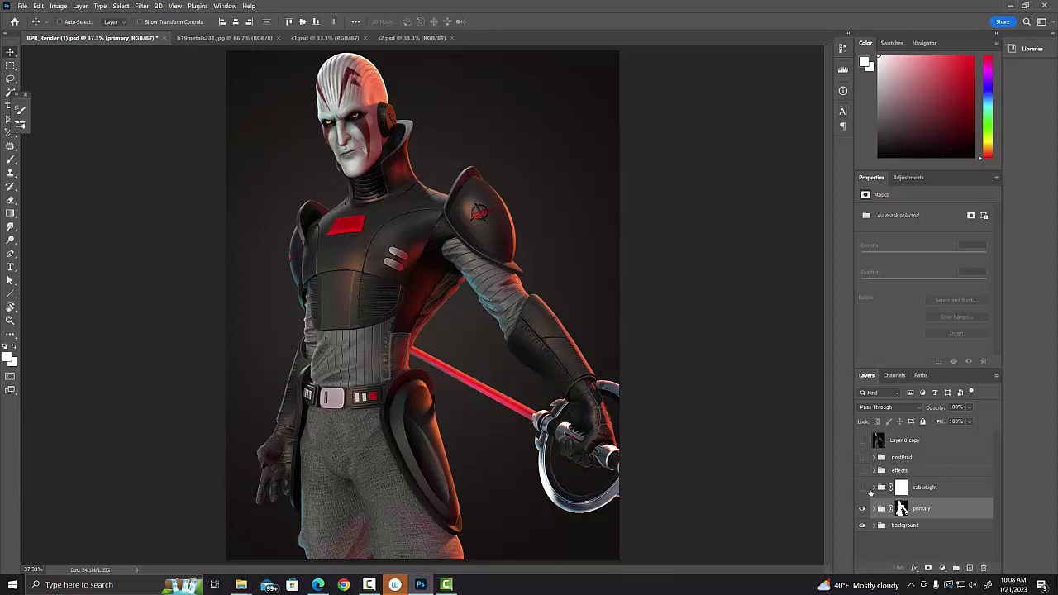
{"action": "left_click", "coordinate": [861, 488]}
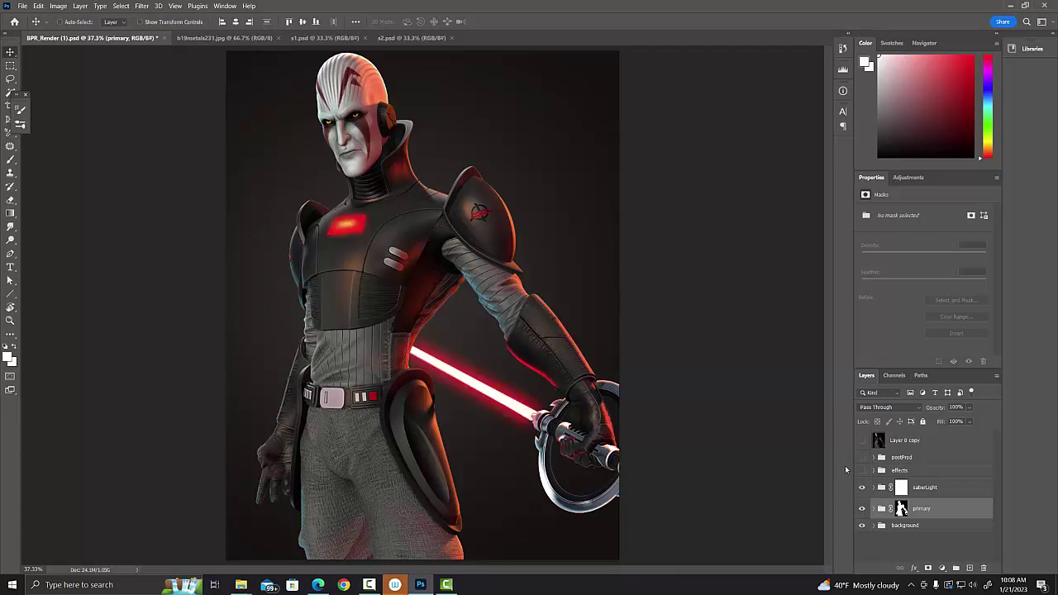
Expand the saberLight group, check Layer 11 with and without visibility, and hide its glow effects.
{"action": "left_click", "coordinate": [874, 487]}
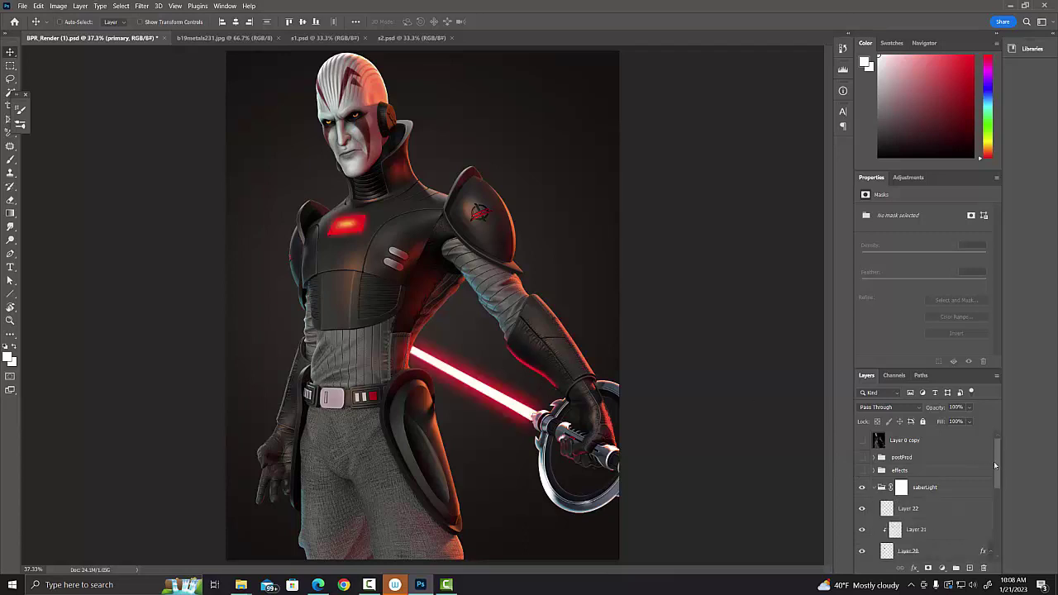
{"action": "left_click_drag", "start_coordinate": [994, 464], "coordinate": [934, 514]}
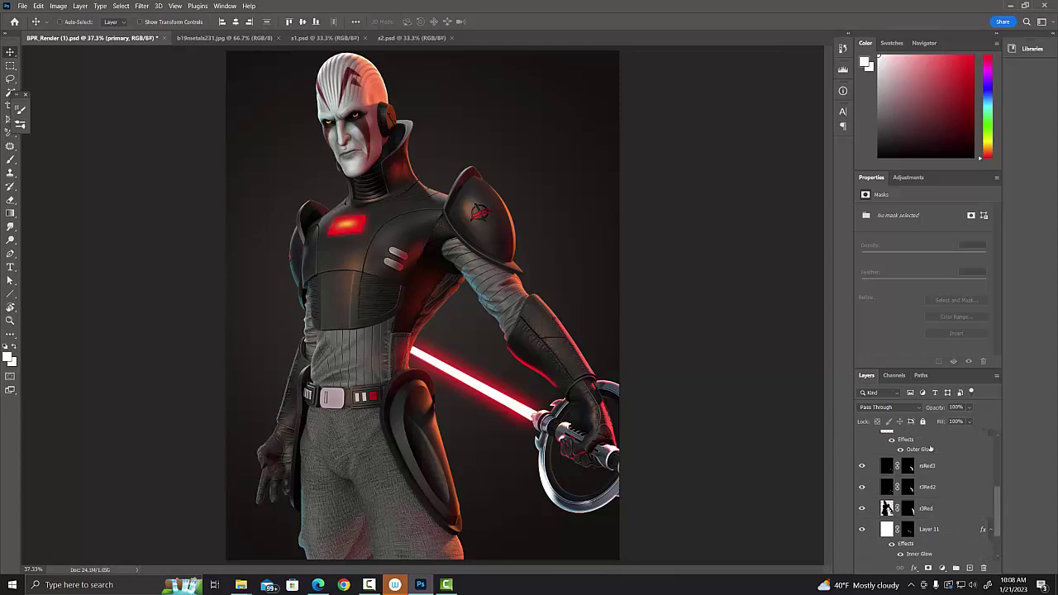
{"action": "scroll", "coordinate": [950, 517], "scroll_direction": "down", "scroll_amount": 2}
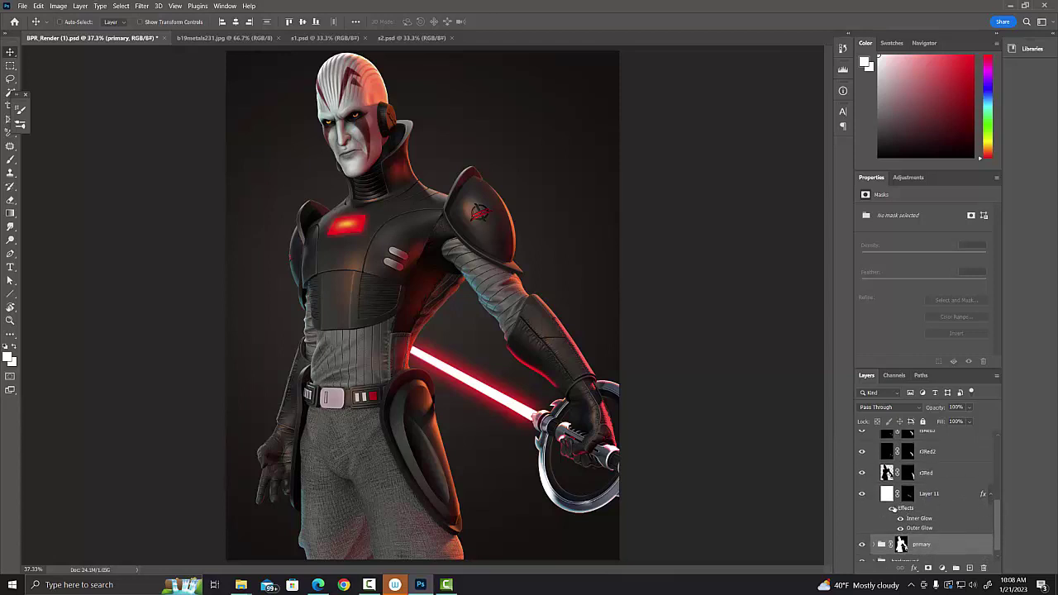
{"action": "left_click", "coordinate": [861, 494]}
{"action": "left_click", "coordinate": [862, 494]}
{"action": "left_click", "coordinate": [894, 515]}
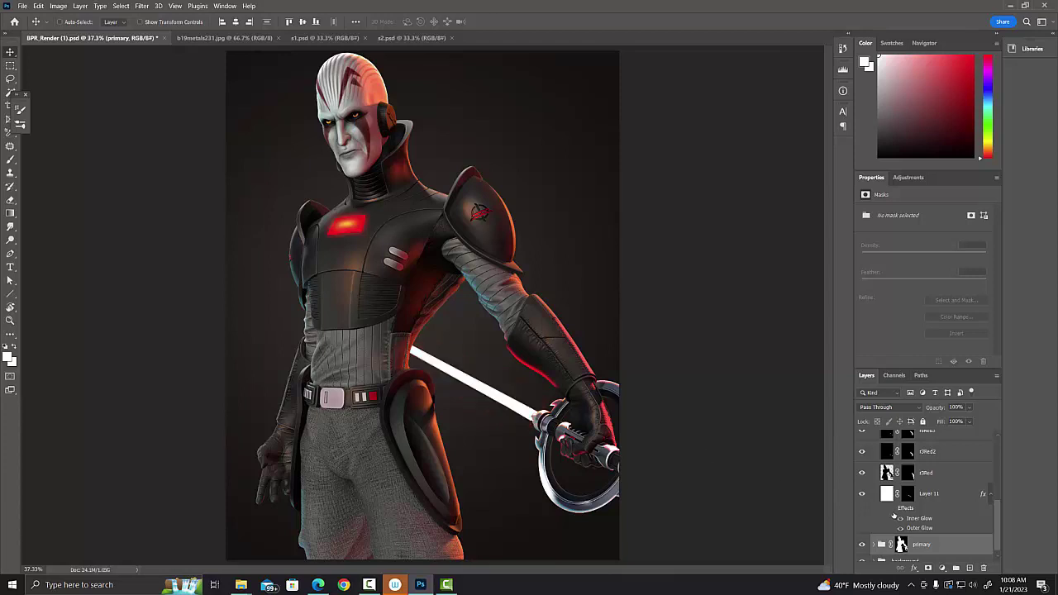
Show Layer 11's glow effects again, and compare the forearm's red rim light with and without the red light layers above it.
{"action": "left_click", "coordinate": [890, 510]}
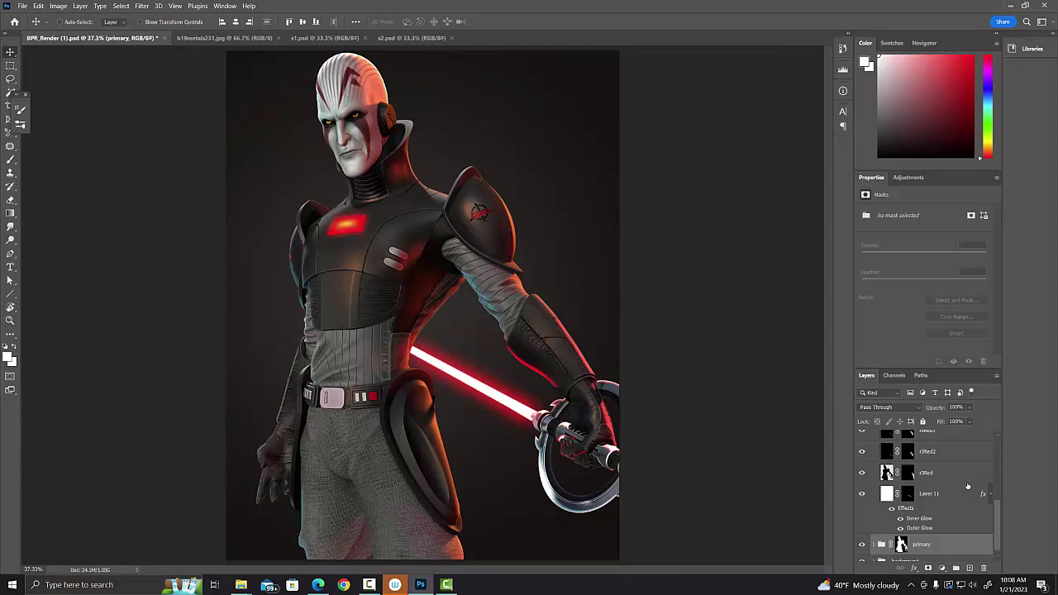
{"action": "scroll", "coordinate": [999, 509], "scroll_direction": "up", "scroll_amount": 2}
{"action": "mouse_move", "coordinate": [861, 460]}
{"action": "left_mouse_down"}
{"action": "mouse_move", "coordinate": [860, 501]}
{"action": "mouse_move", "coordinate": [861, 459]}
{"action": "left_mouse_up"}
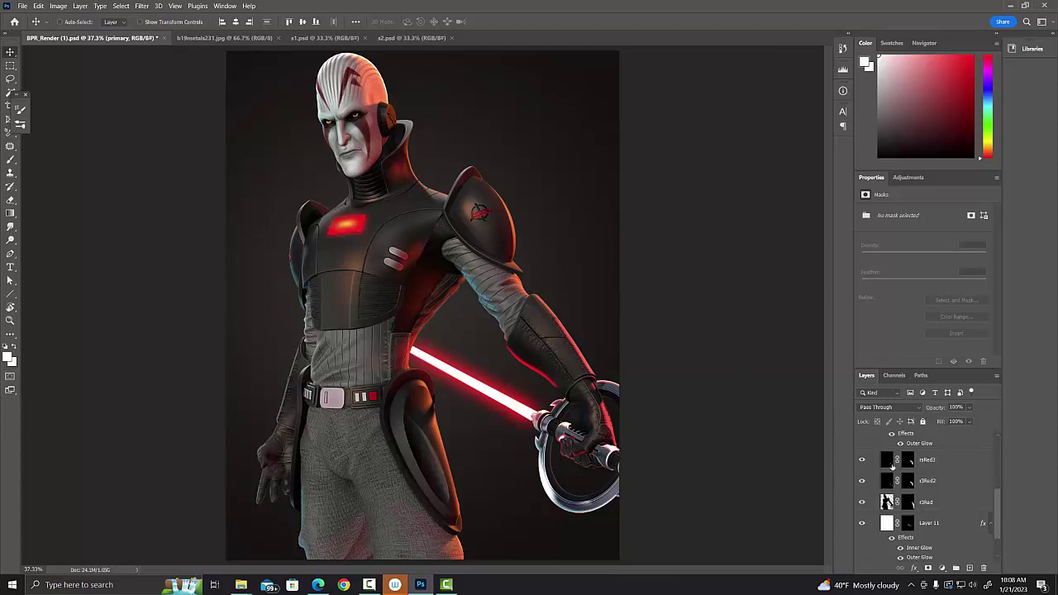
{"action": "left_click", "coordinate": [948, 503]}
{"action": "left_click", "coordinate": [955, 481]}
{"action": "left_click", "coordinate": [958, 464]}
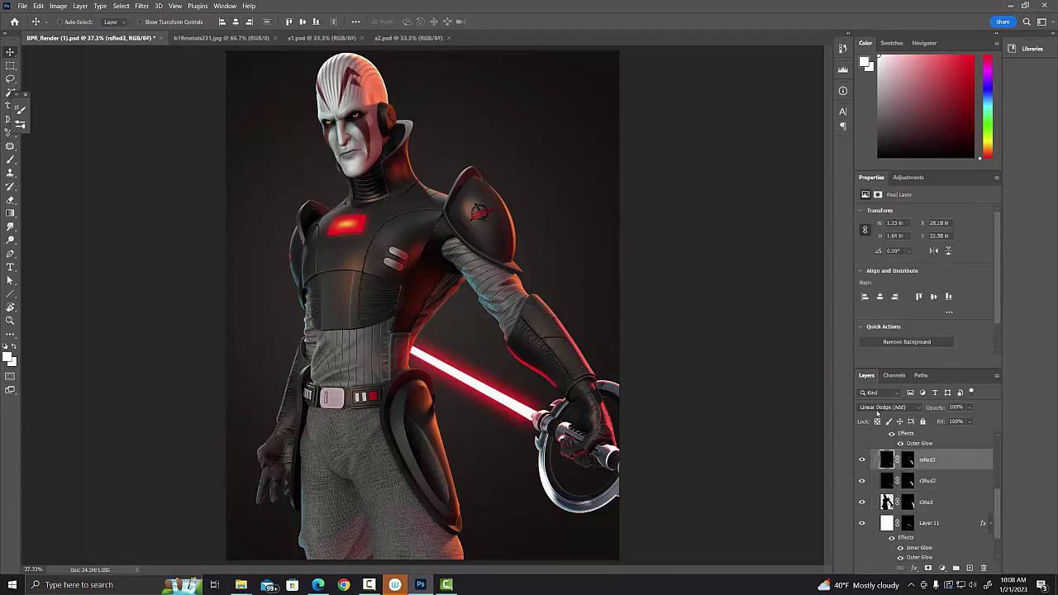
{"action": "left_click", "coordinate": [862, 460]}
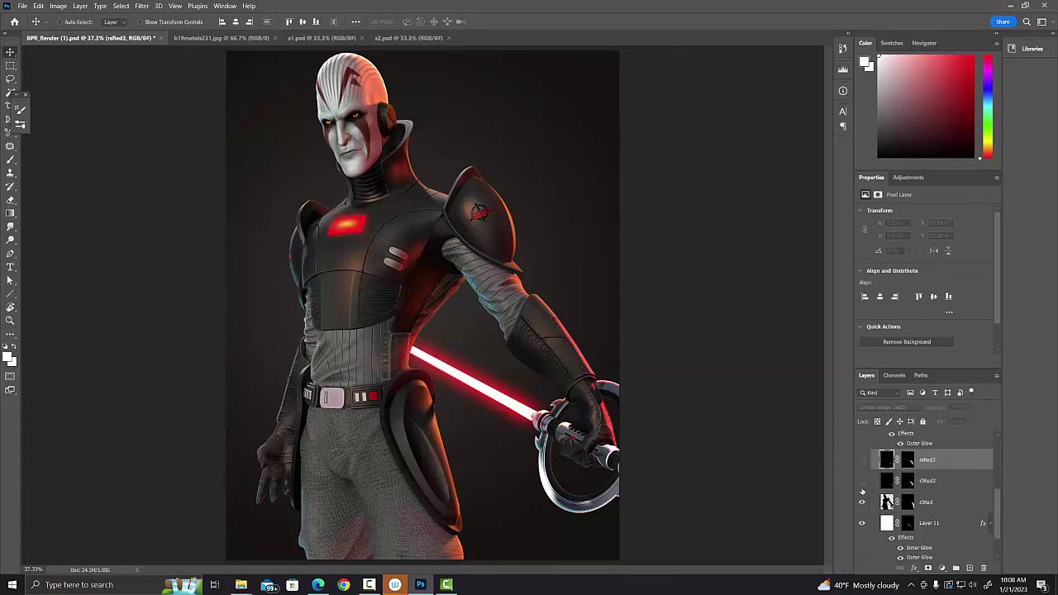
{"action": "left_click", "coordinate": [861, 460]}
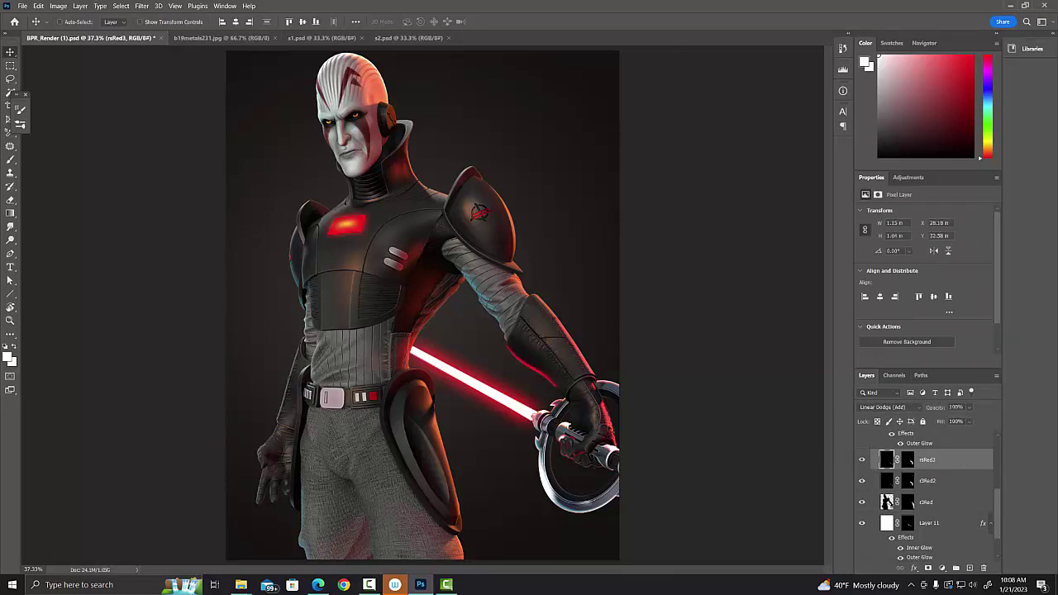
Compare the blade with and without the Outer Glow layer below Layer 21, and collapse the saberLight group.
{"action": "scroll", "coordinate": [997, 494], "scroll_direction": "up", "scroll_amount": 3}
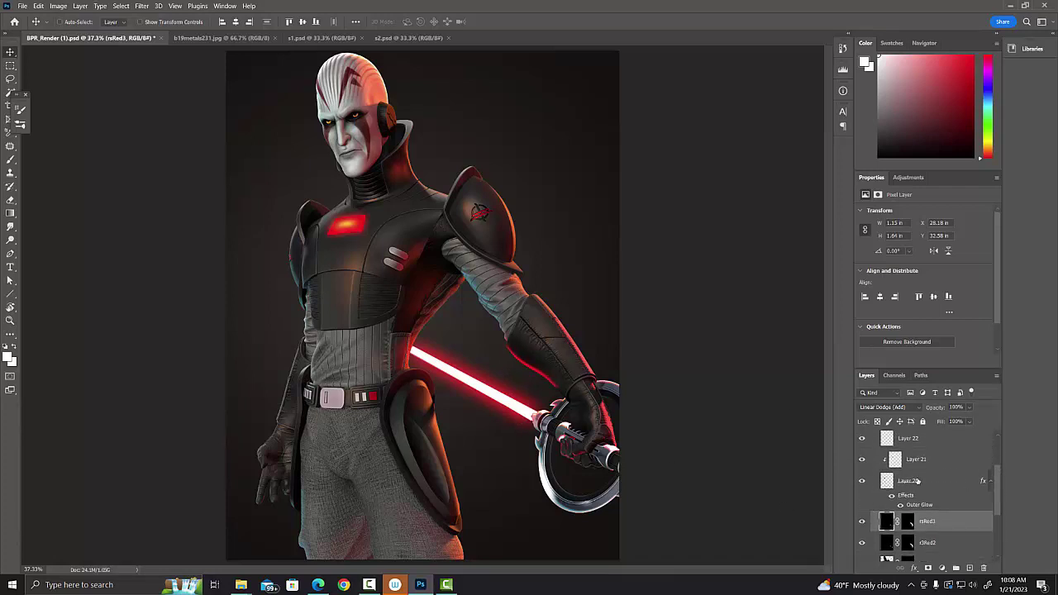
{"action": "left_click", "coordinate": [863, 482]}
{"action": "left_click", "coordinate": [862, 483]}
{"action": "scroll", "coordinate": [997, 467], "scroll_direction": "up", "scroll_amount": 3}
{"action": "left_click", "coordinate": [875, 471]}
{"action": "left_click", "coordinate": [899, 479]}
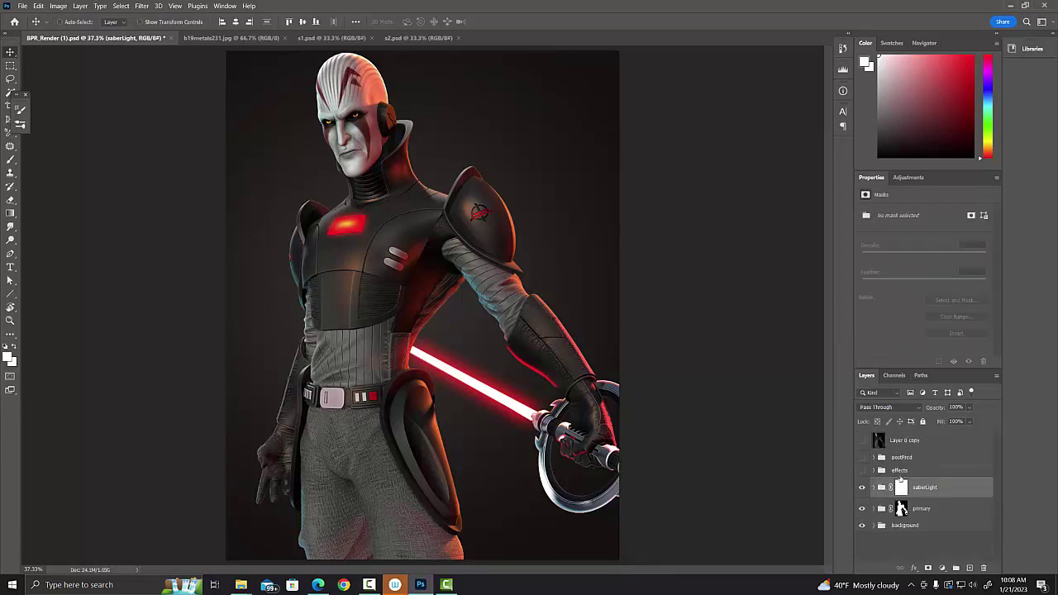
Make the effects group visible, comparing the whole composite with and without it.
{"action": "left_click", "coordinate": [930, 470]}
{"action": "left_click", "coordinate": [862, 470]}
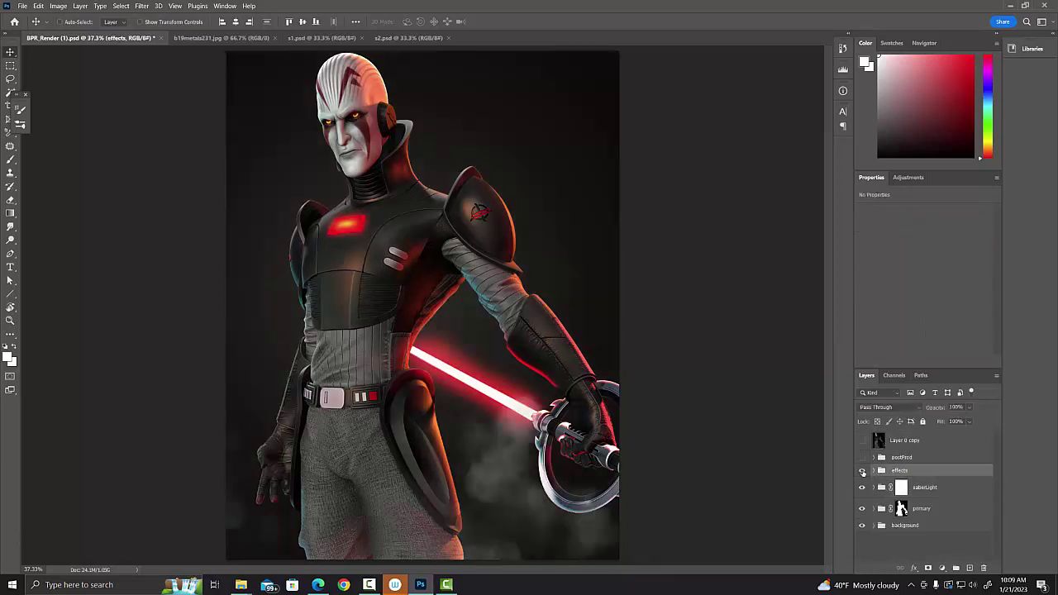
{"action": "left_click", "coordinate": [862, 471]}
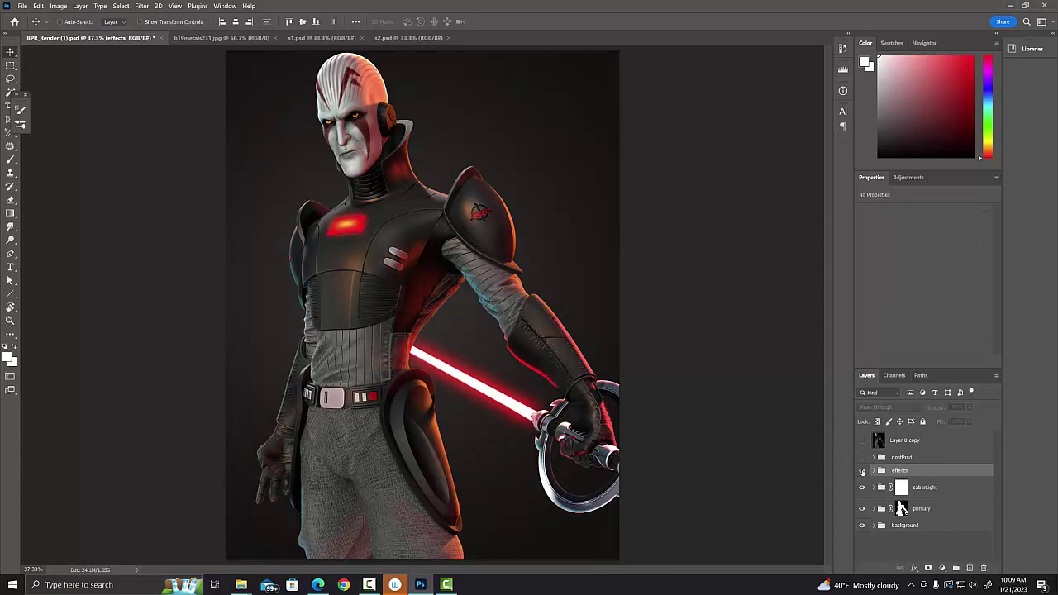
{"action": "left_click", "coordinate": [862, 470]}
{"action": "left_click", "coordinate": [863, 471]}
{"action": "left_click", "coordinate": [862, 471]}
Expand the effects group, hide all the layers inside it, and make only Layer 15 visible again.
{"action": "left_click", "coordinate": [874, 470]}
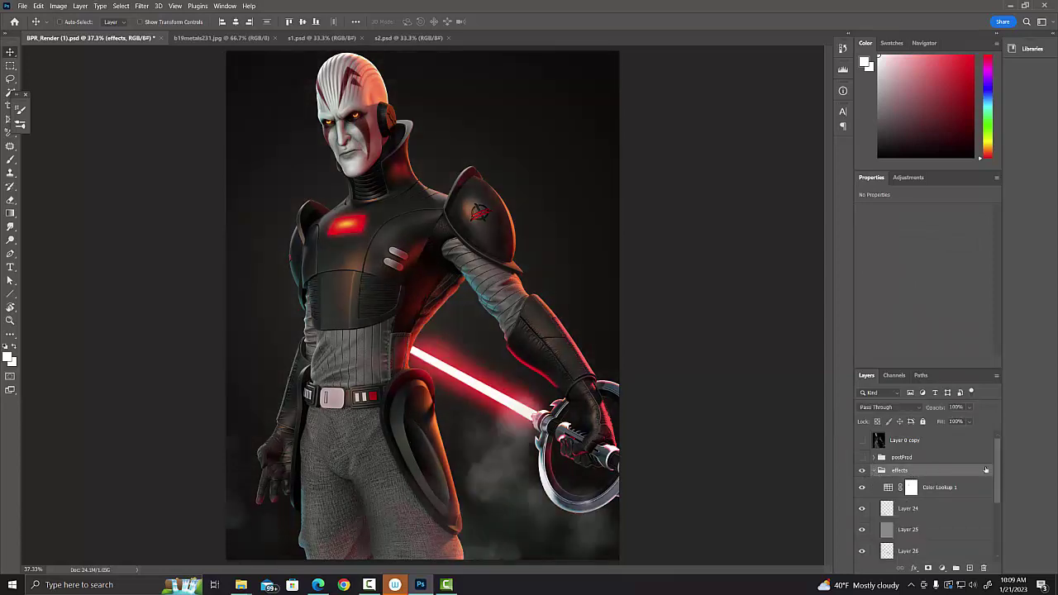
{"action": "left_click_drag", "start_coordinate": [995, 470], "coordinate": [991, 526]}
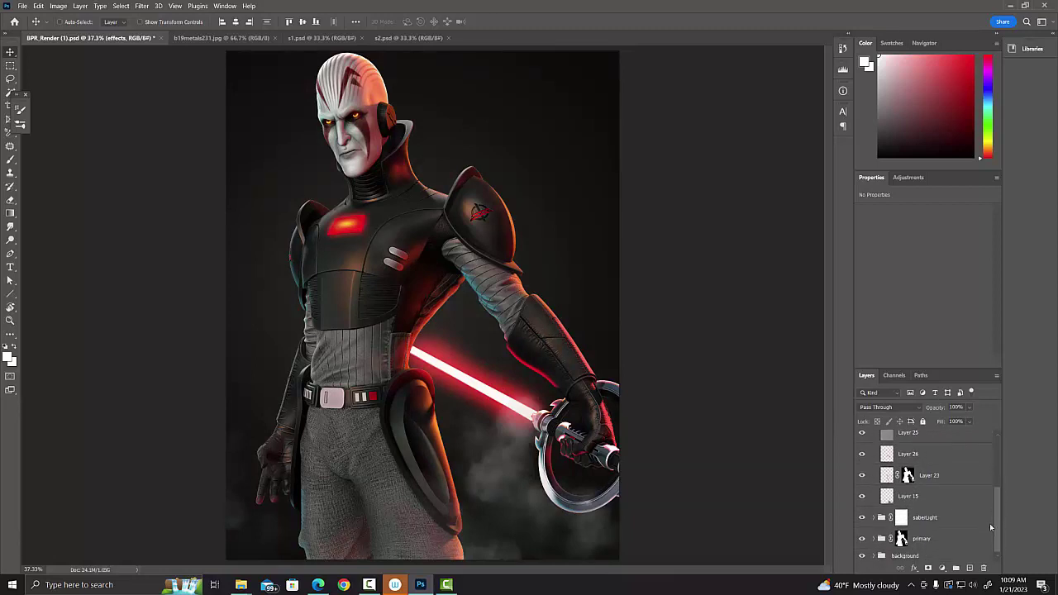
{"action": "scroll", "coordinate": [904, 496], "scroll_direction": "up", "scroll_amount": 3}
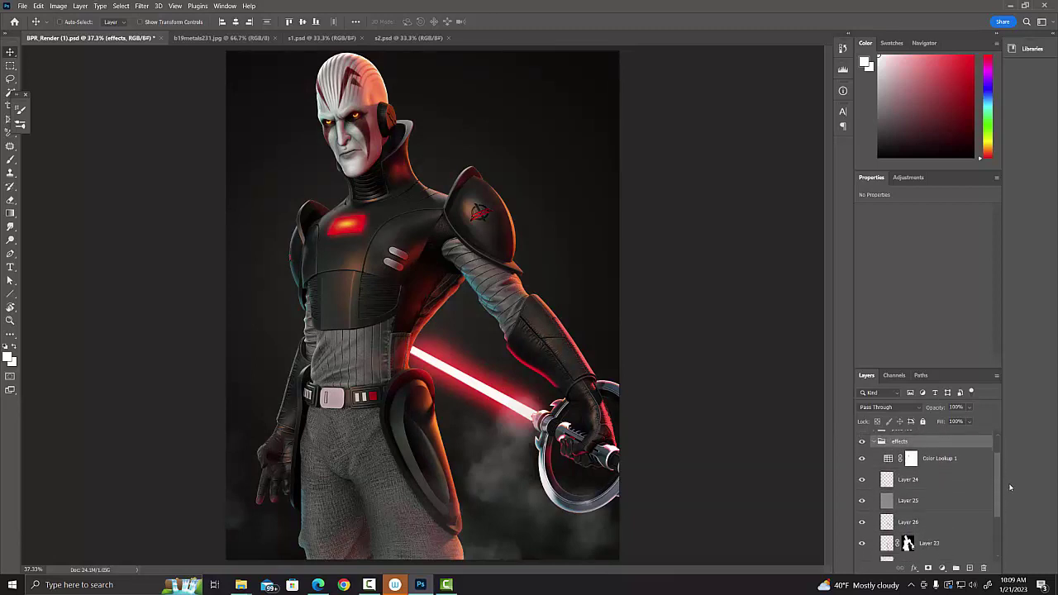
{"action": "left_click_drag", "start_coordinate": [863, 444], "coordinate": [861, 548]}
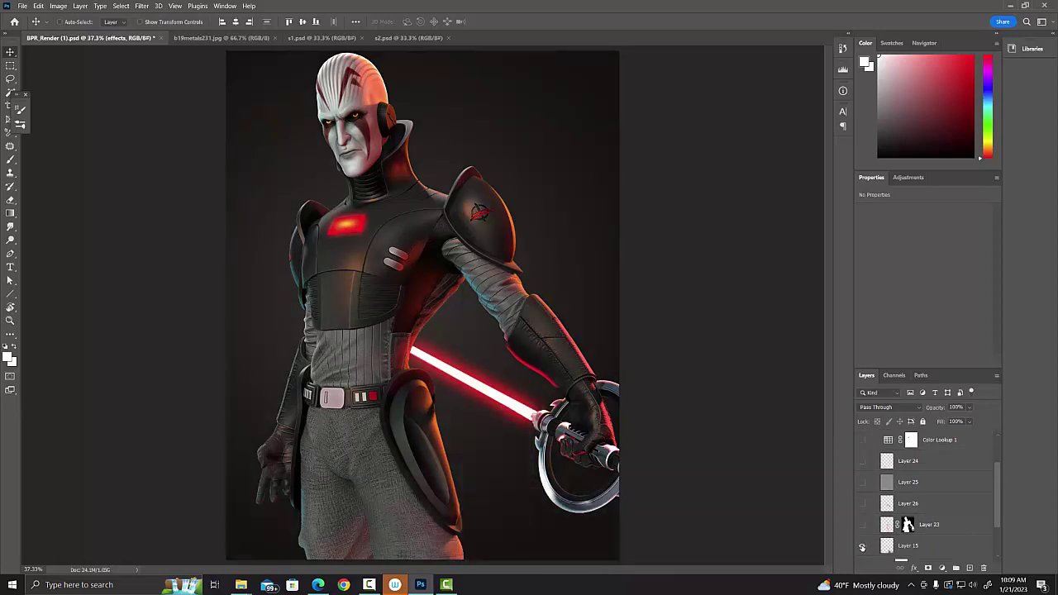
{"action": "left_click", "coordinate": [861, 547]}
Make Layer 23 in the effects group visible, comparing the eye and lightsaber glow with and without it.
{"action": "left_click", "coordinate": [861, 525]}
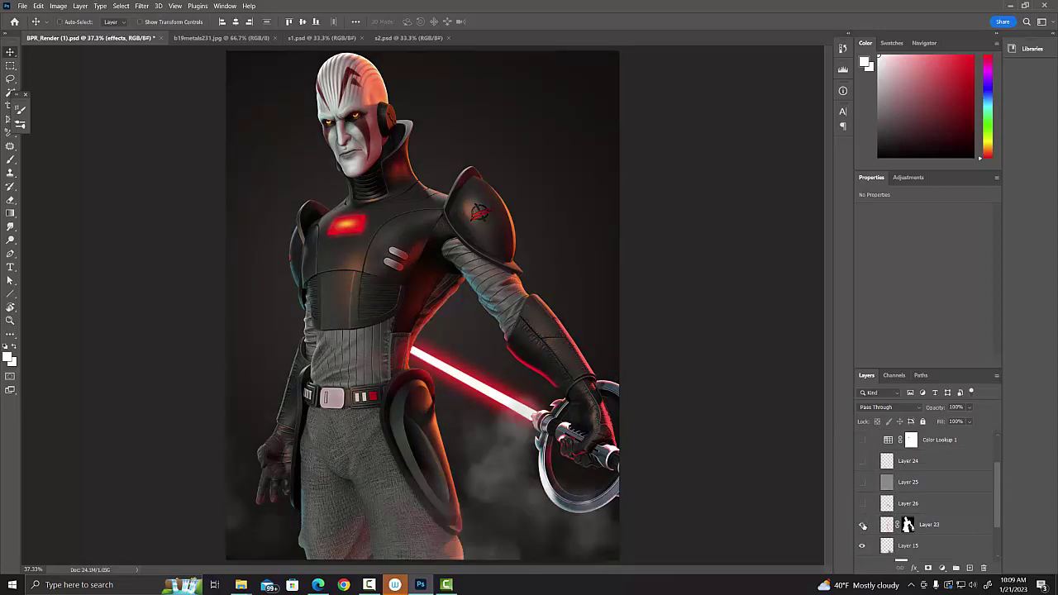
{"action": "left_click", "coordinate": [865, 527]}
{"action": "left_click", "coordinate": [864, 528]}
{"action": "left_click", "coordinate": [865, 527]}
{"action": "left_click", "coordinate": [865, 526]}
Select Layer 23 and its mask with the Brush tool active, and recheck the Color Dodge glow with and without the layer.
{"action": "left_click", "coordinate": [953, 530]}
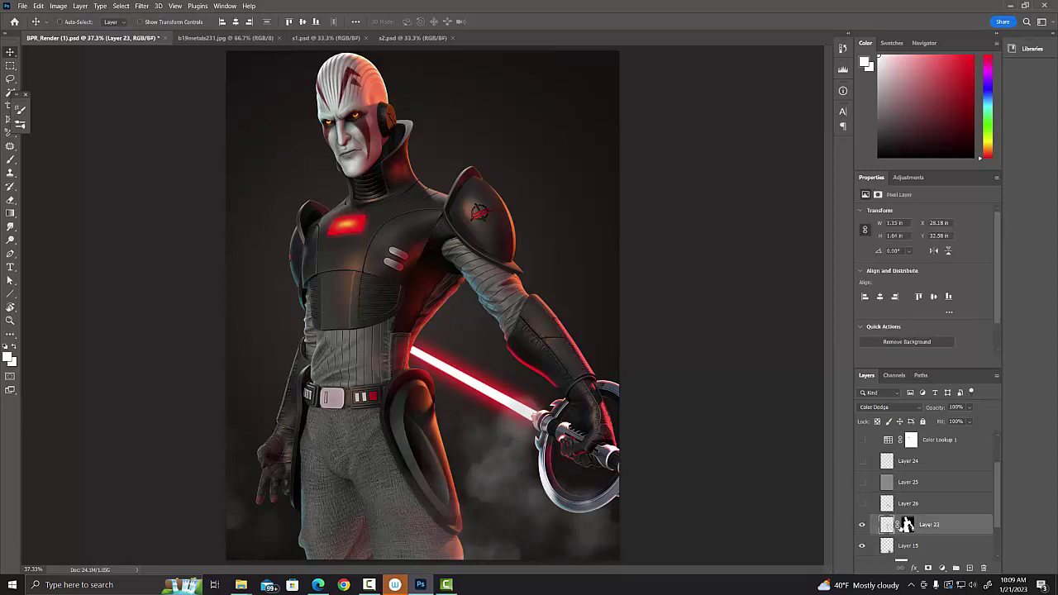
{"action": "left_click", "coordinate": [861, 527]}
{"action": "left_click", "coordinate": [862, 528]}
{"action": "left_click", "coordinate": [903, 527]}
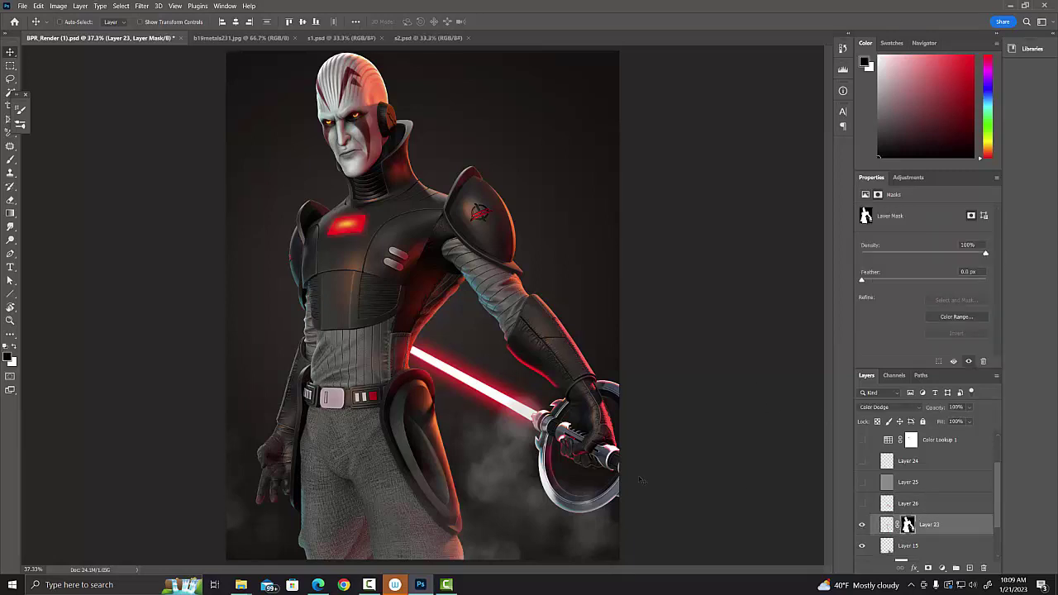
{"action": "key", "text": "b"}
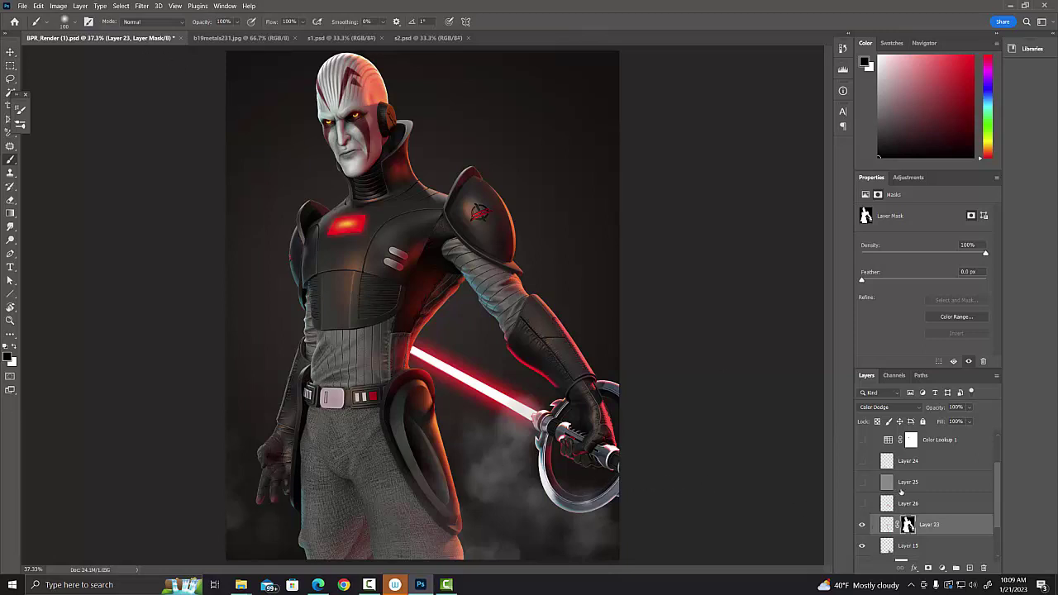
{"action": "left_click", "coordinate": [862, 525]}
{"action": "left_click", "coordinate": [863, 528]}
Make Layer 26 visible, comparing the composite with and without it.
{"action": "left_click", "coordinate": [862, 504]}
{"action": "left_click", "coordinate": [862, 504]}
{"action": "left_click", "coordinate": [862, 504]}
Make Layer 25 visible, comparing the armour and background texture close up at the chest with and without it.
{"action": "left_click", "coordinate": [876, 485]}
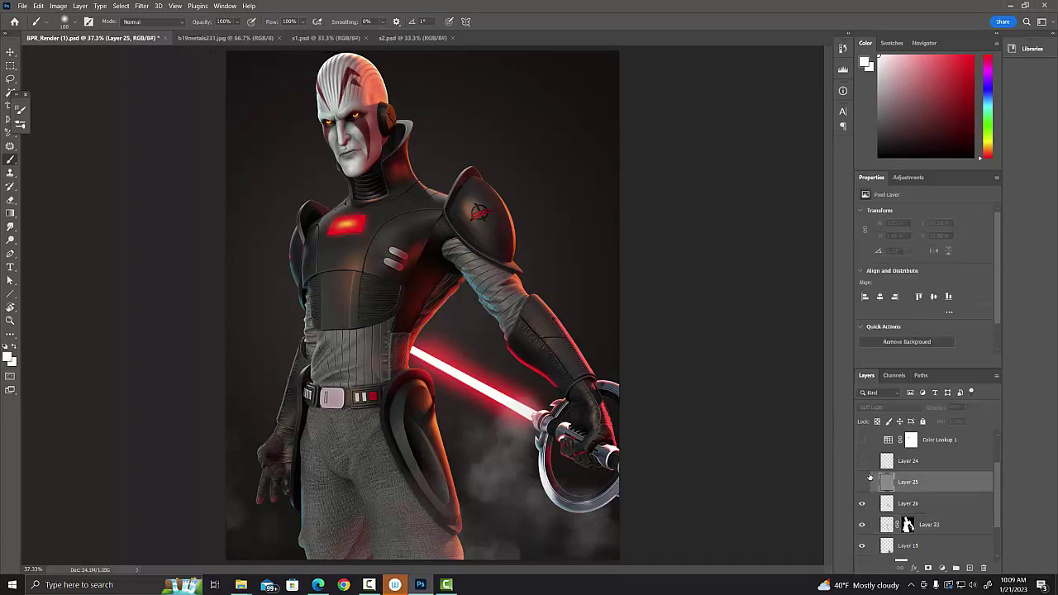
{"action": "key", "text": "ctrl+plus"}
{"action": "key", "text": "ctrl+plus"}
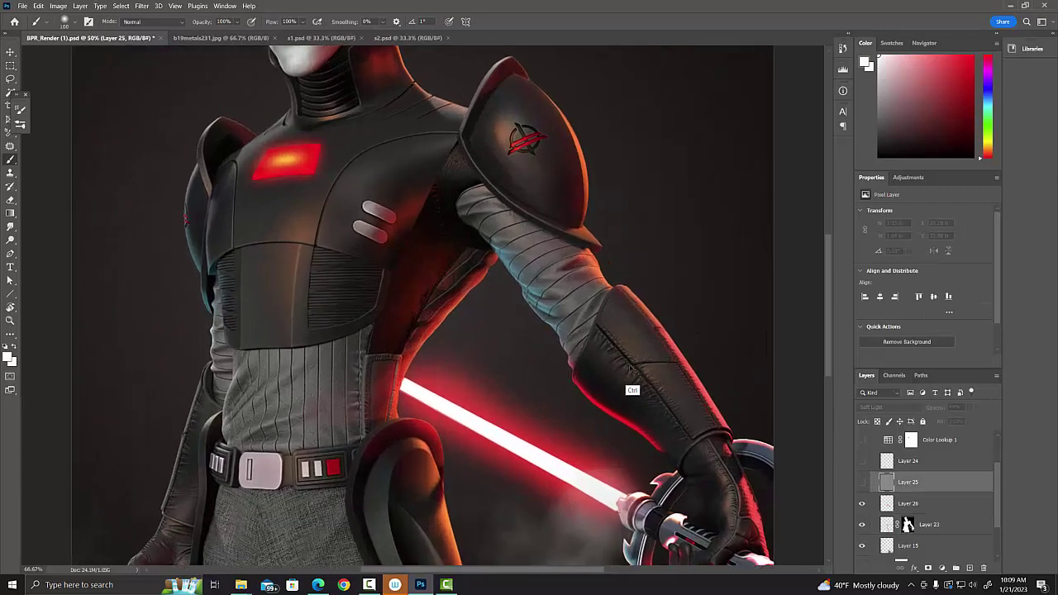
{"action": "key", "text": "ctrl+plus"}
{"action": "left_click_drag", "start_coordinate": [376, 254], "coordinate": [578, 395]}
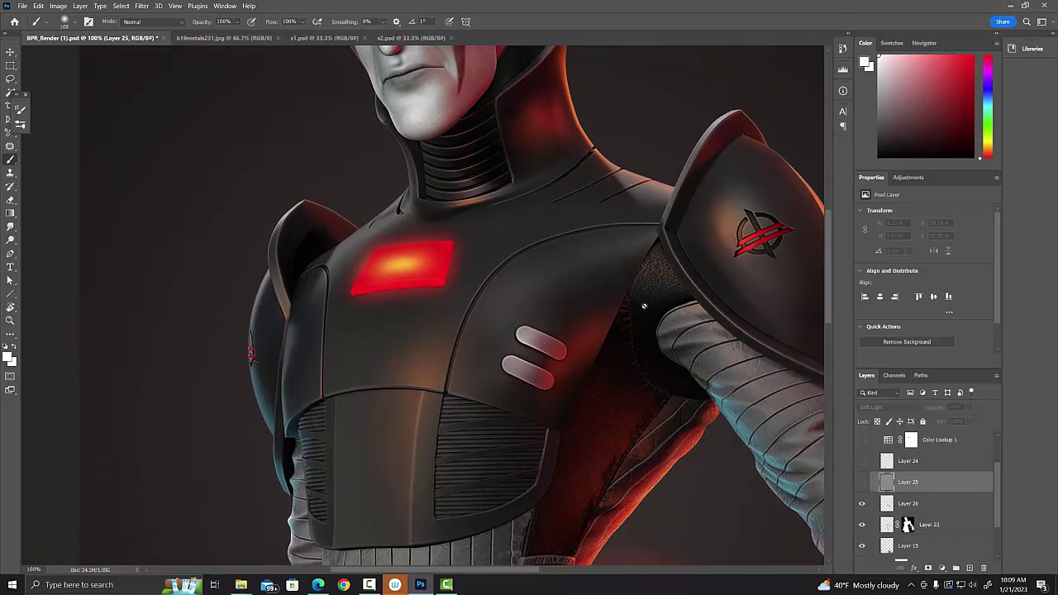
{"action": "left_click", "coordinate": [140, 6]}
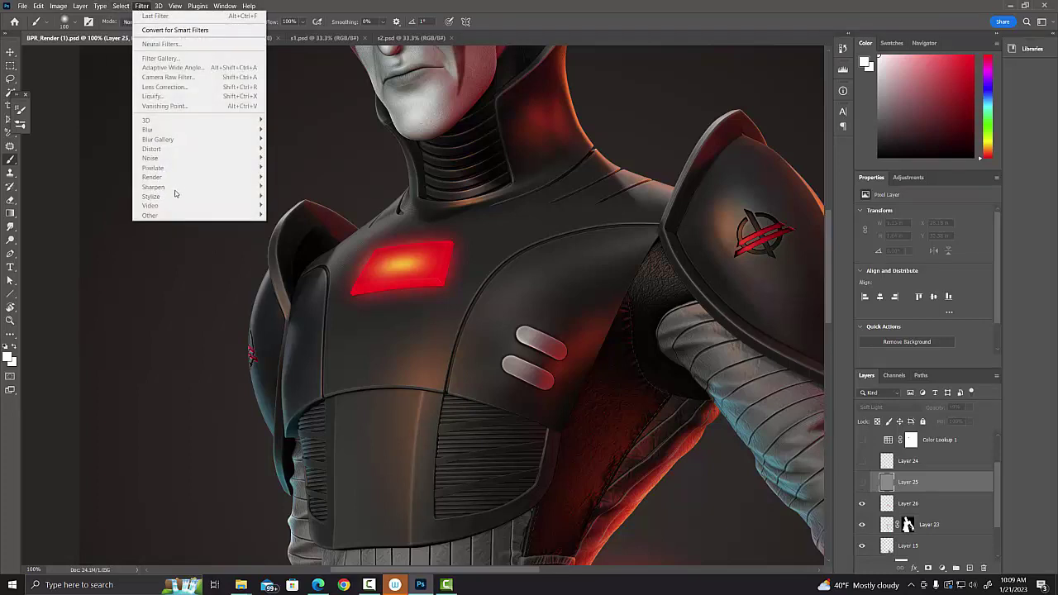
{"action": "left_click", "coordinate": [905, 481]}
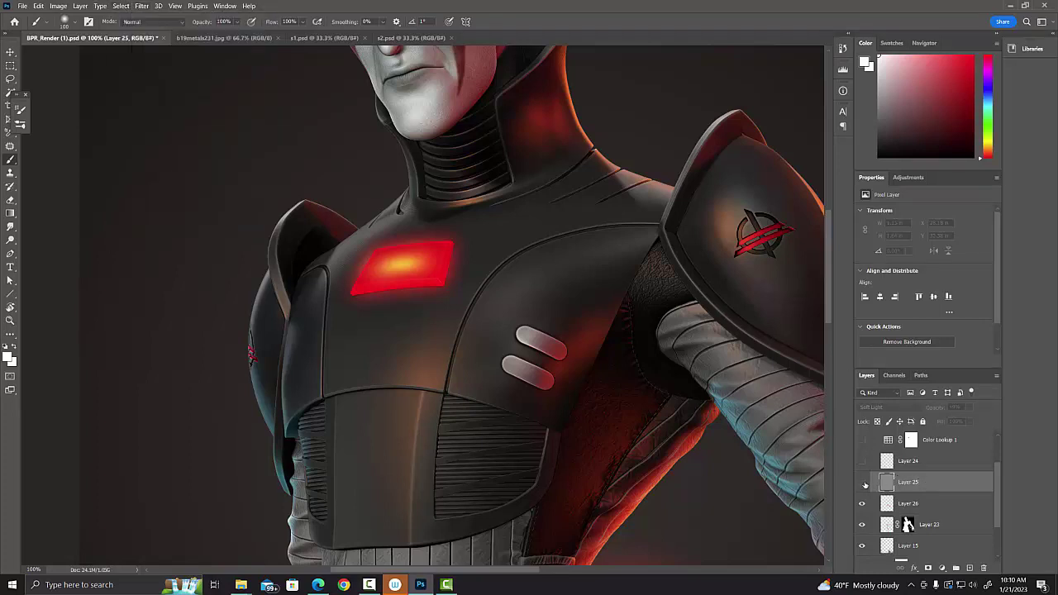
{"action": "left_click", "coordinate": [861, 482]}
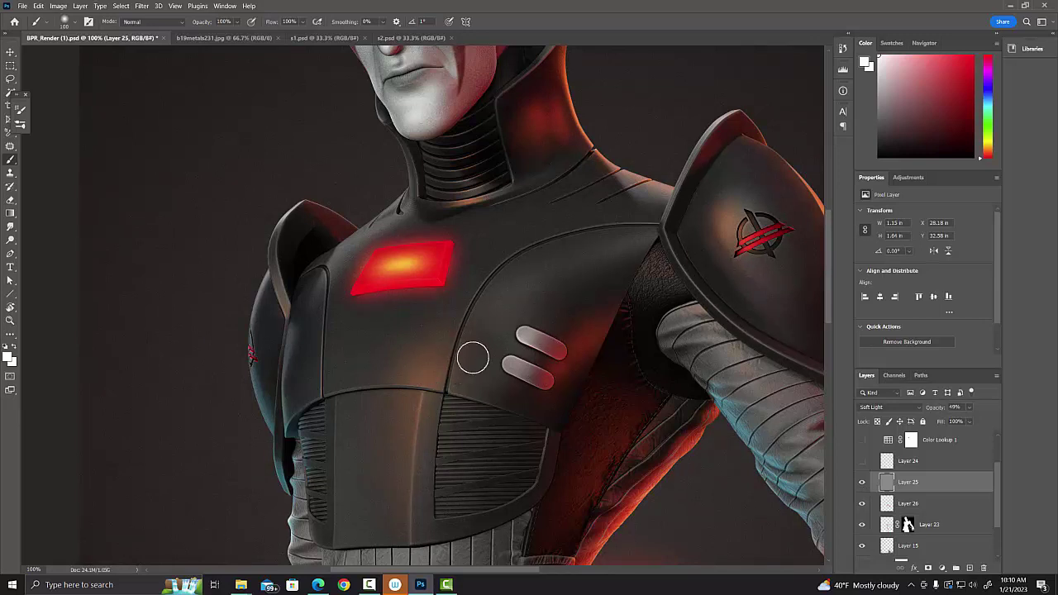
{"action": "left_click", "coordinate": [863, 484]}
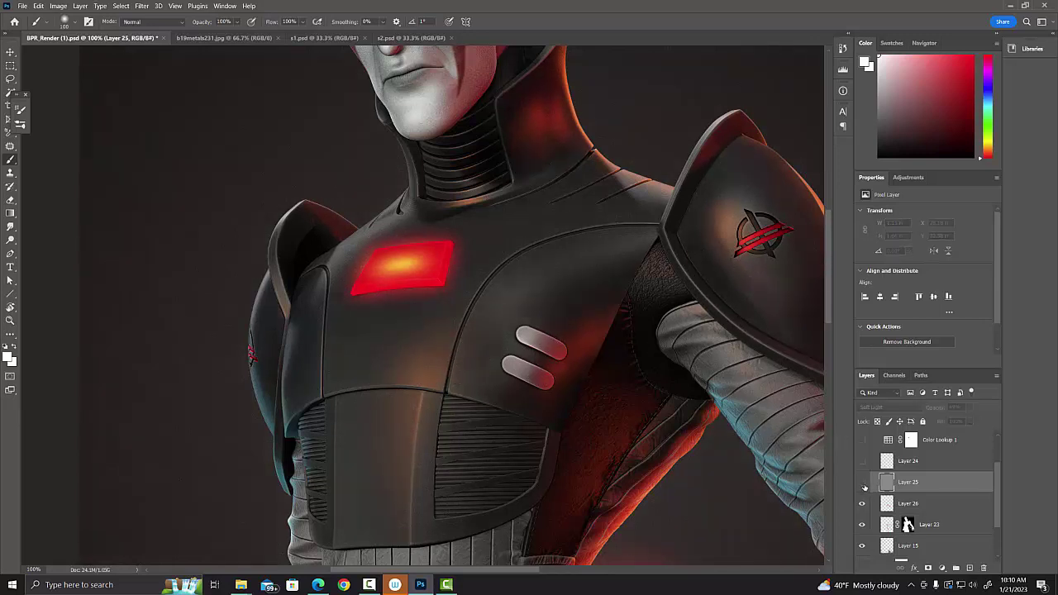
{"action": "left_click", "coordinate": [862, 484]}
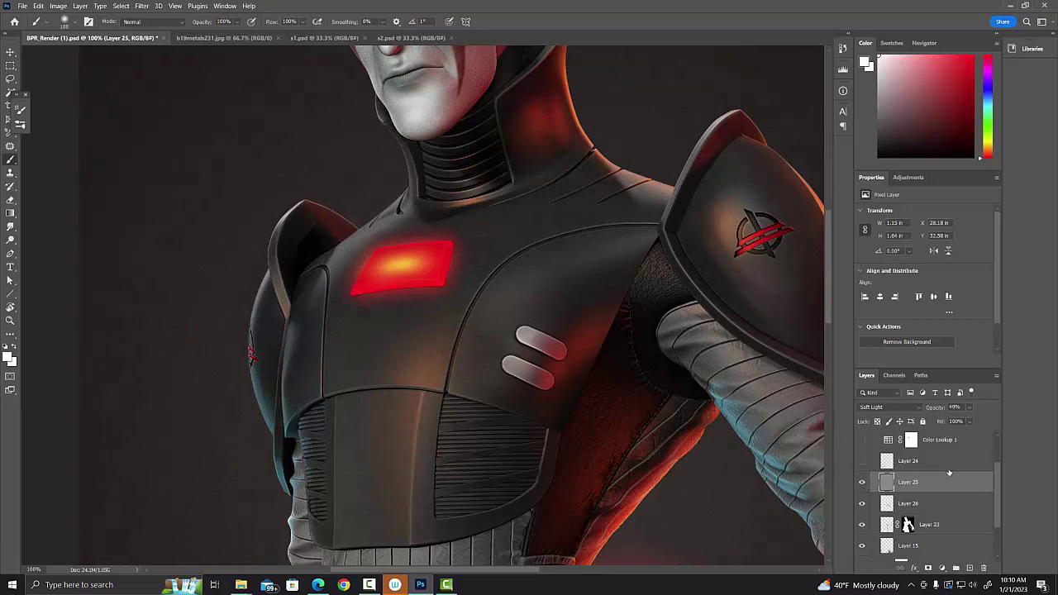
Make Layer 24 visible and select it, comparing the legs in the full image with and without it.
{"action": "key", "text": "ctrl+minus"}
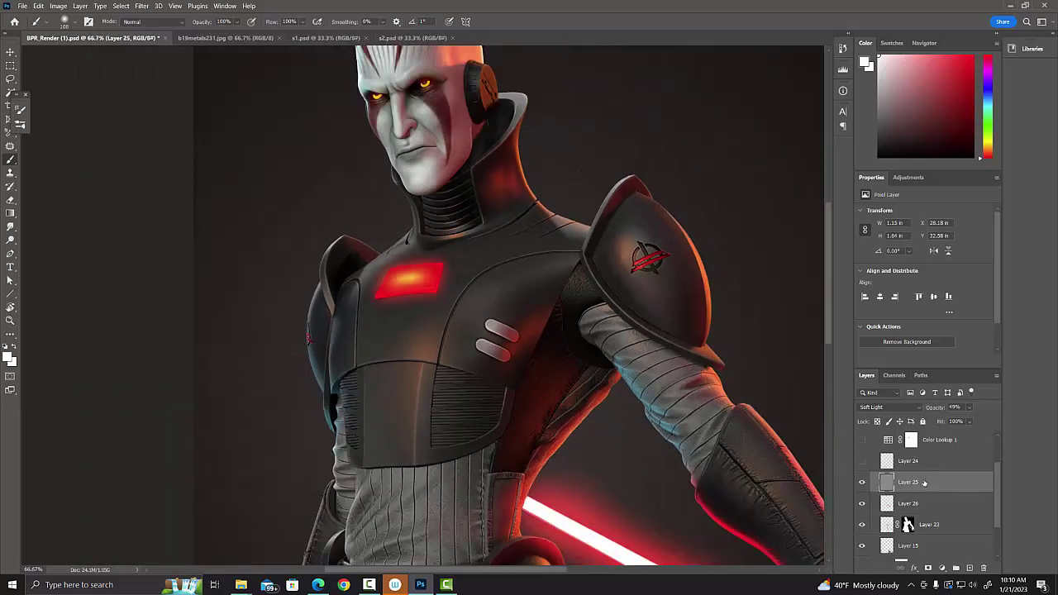
{"action": "left_click", "coordinate": [861, 462]}
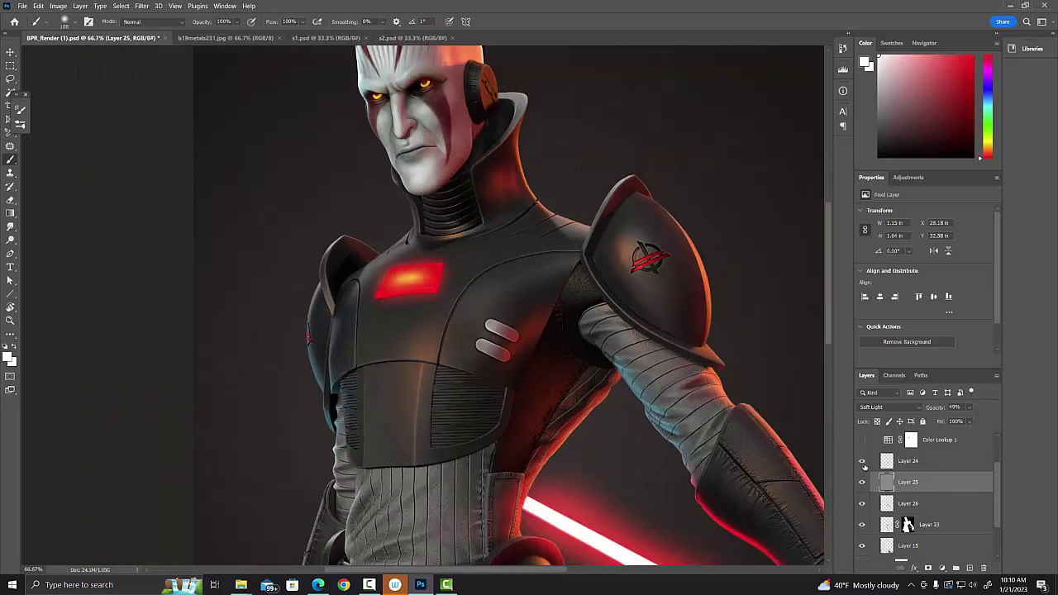
{"action": "left_click", "coordinate": [950, 463]}
{"action": "key", "text": "ctrl+0"}
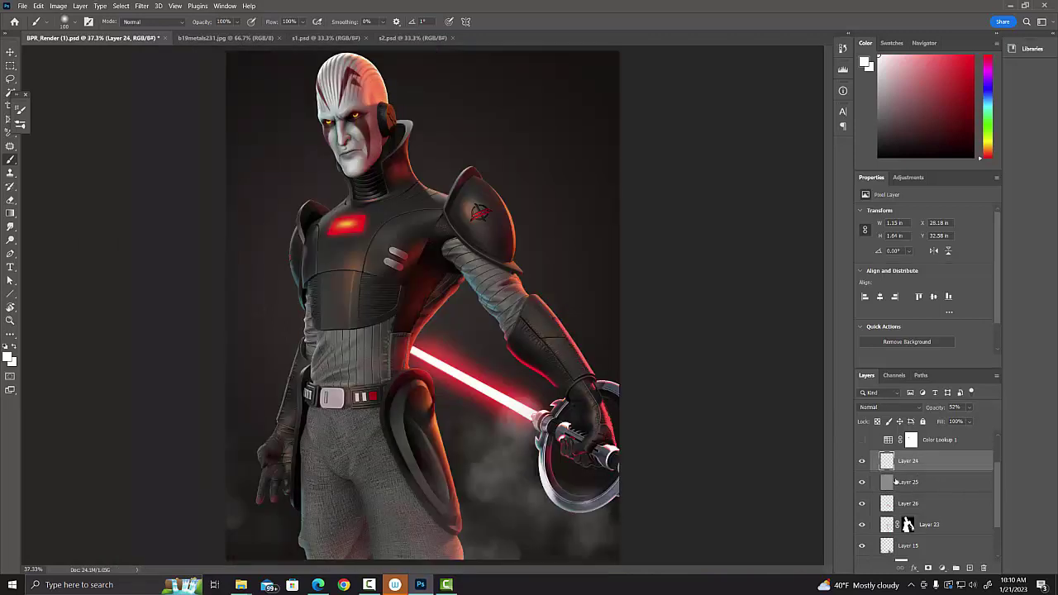
{"action": "left_click", "coordinate": [861, 465]}
{"action": "left_click", "coordinate": [862, 465]}
Rename Layer 24 as legShadow.
{"action": "double_click", "coordinate": [907, 460]}
{"action": "type", "text": "legShadow"}
{"action": "key", "text": "Return"}
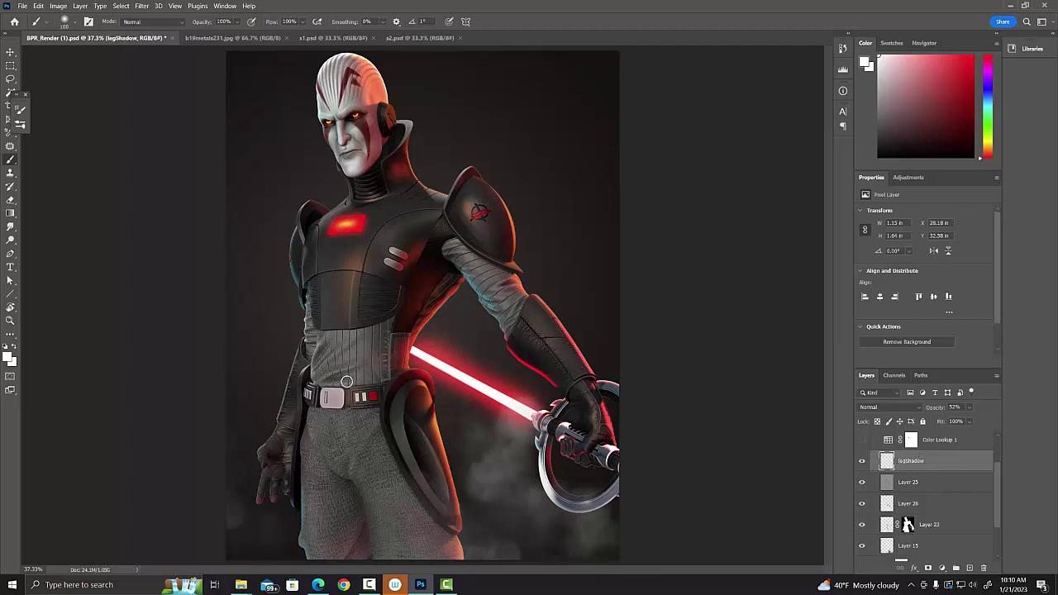
Make the Color Lookup 1 adjustment layer visible, comparing the overall colour grade with and without it.
{"action": "scroll", "coordinate": [998, 473], "scroll_direction": "up", "scroll_amount": 2}
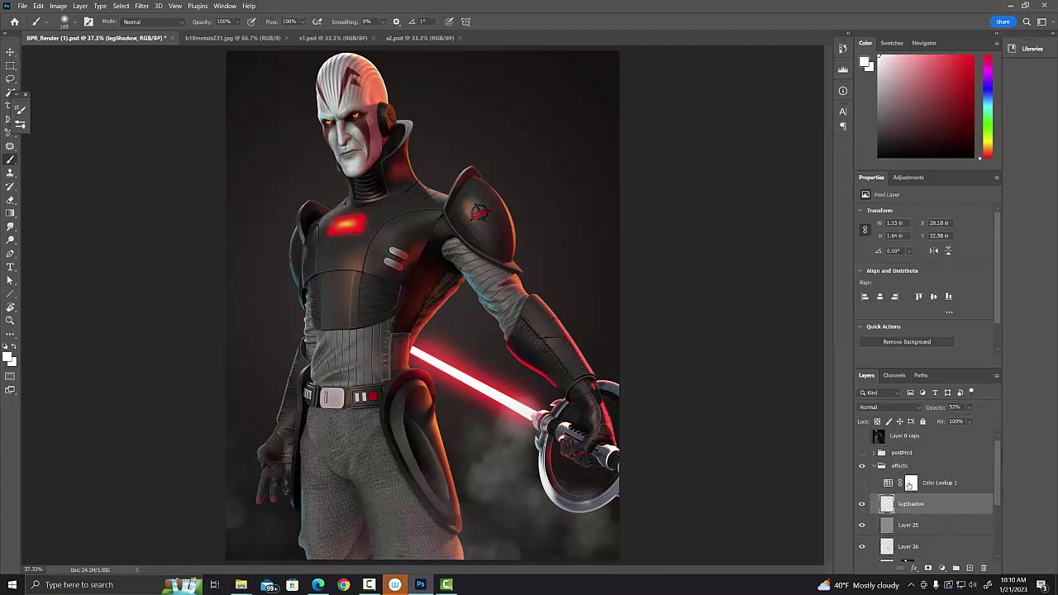
{"action": "left_click", "coordinate": [881, 485]}
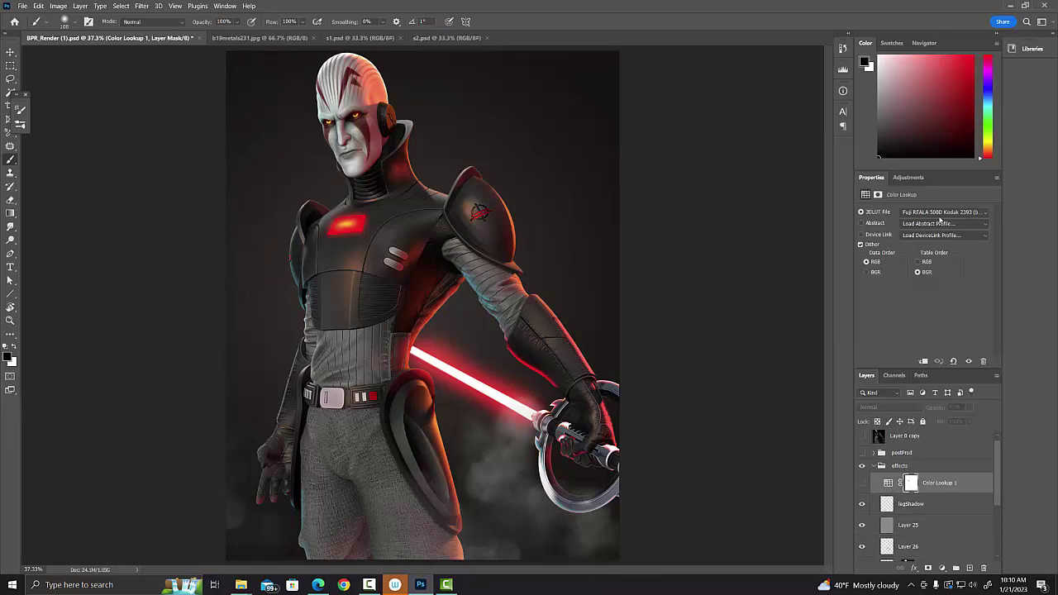
{"action": "left_click", "coordinate": [862, 484]}
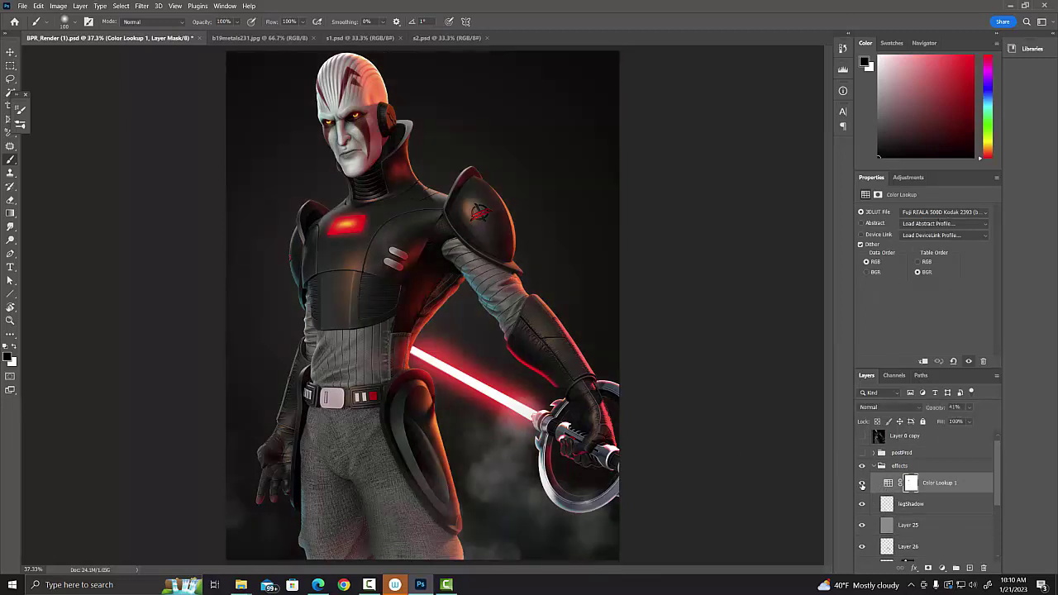
{"action": "left_click", "coordinate": [862, 485]}
{"action": "left_click", "coordinate": [862, 485]}
{"action": "left_click", "coordinate": [862, 485]}
{"action": "left_click", "coordinate": [862, 485]}
Collapse the effects group and expand the background group to reach its lower layers.
{"action": "left_click", "coordinate": [874, 468]}
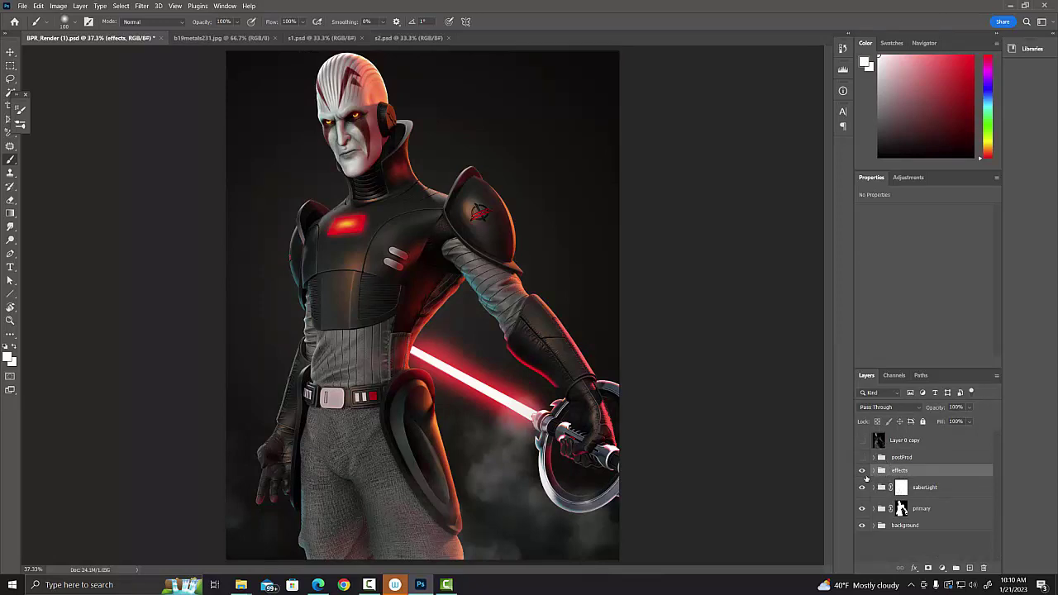
{"action": "left_click", "coordinate": [874, 526]}
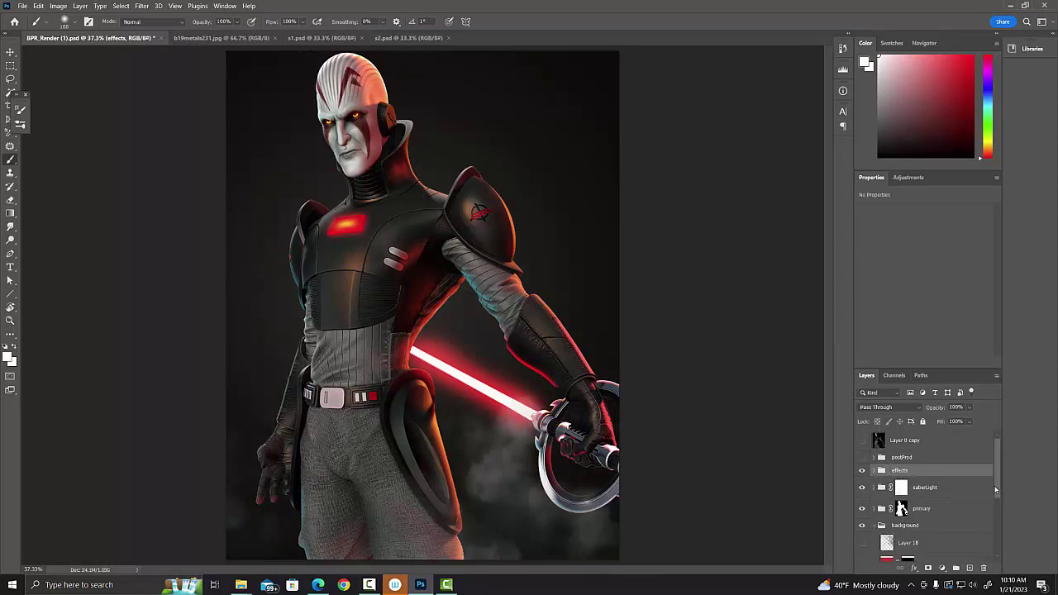
{"action": "left_click_drag", "start_coordinate": [995, 489], "coordinate": [994, 544]}
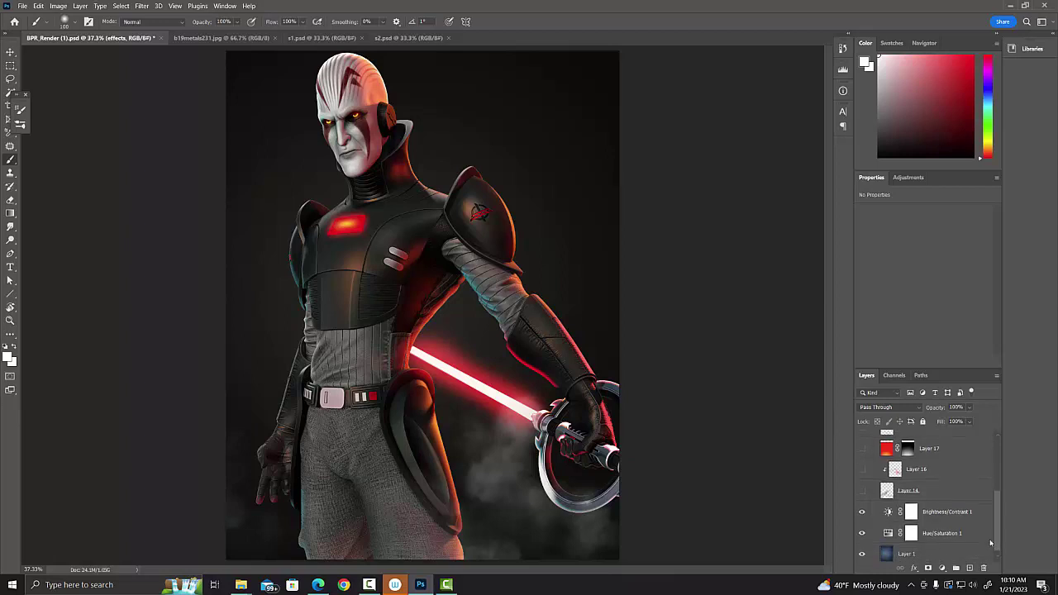
Make Layers 14, 16, 17 and 18 visible in the background group, and collapse the group.
{"action": "left_click", "coordinate": [863, 493]}
{"action": "left_click", "coordinate": [862, 469]}
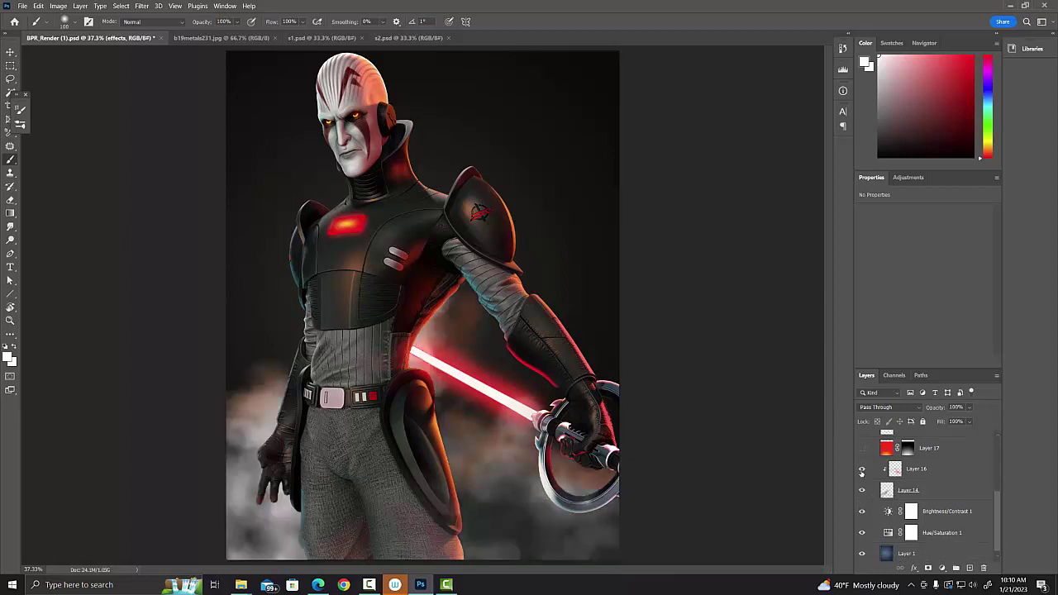
{"action": "left_click", "coordinate": [861, 449]}
{"action": "left_click_drag", "start_coordinate": [998, 502], "coordinate": [1001, 484]}
{"action": "left_click", "coordinate": [862, 478]}
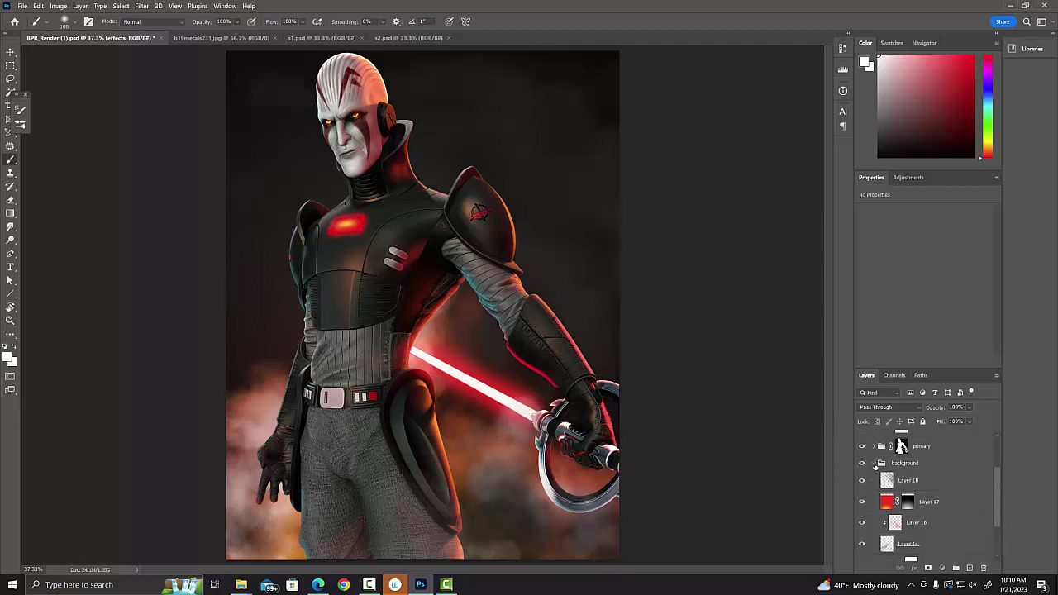
{"action": "left_click", "coordinate": [874, 463]}
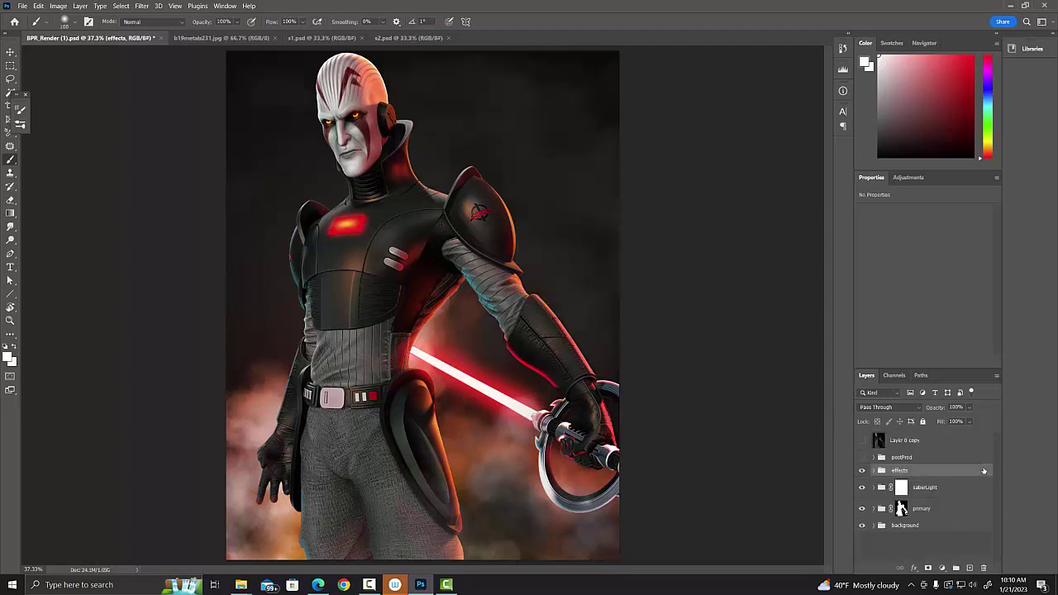
Toggle the visibility of the postProd group to compare the full image with and without it.
{"action": "left_click", "coordinate": [862, 457]}
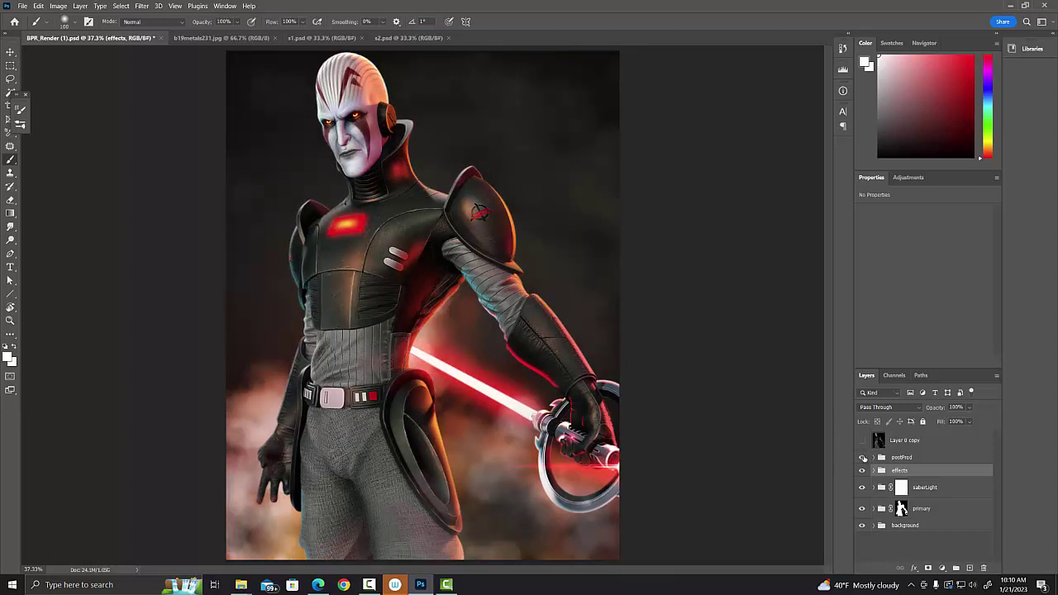
{"action": "left_click", "coordinate": [861, 457]}
{"action": "left_click", "coordinate": [861, 457]}
{"action": "left_click", "coordinate": [862, 457]}
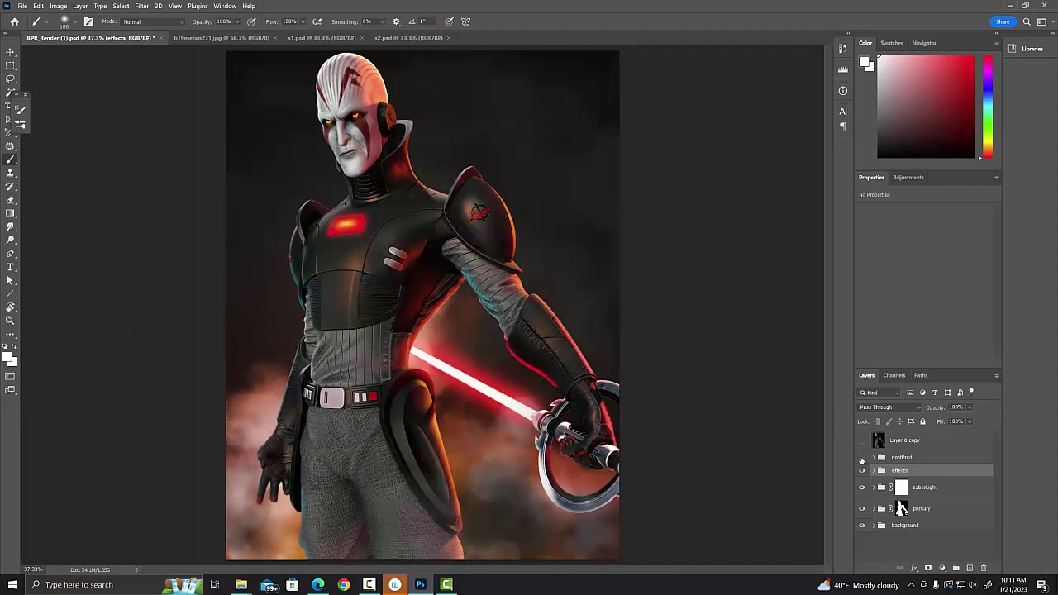
{"action": "left_click", "coordinate": [862, 457]}
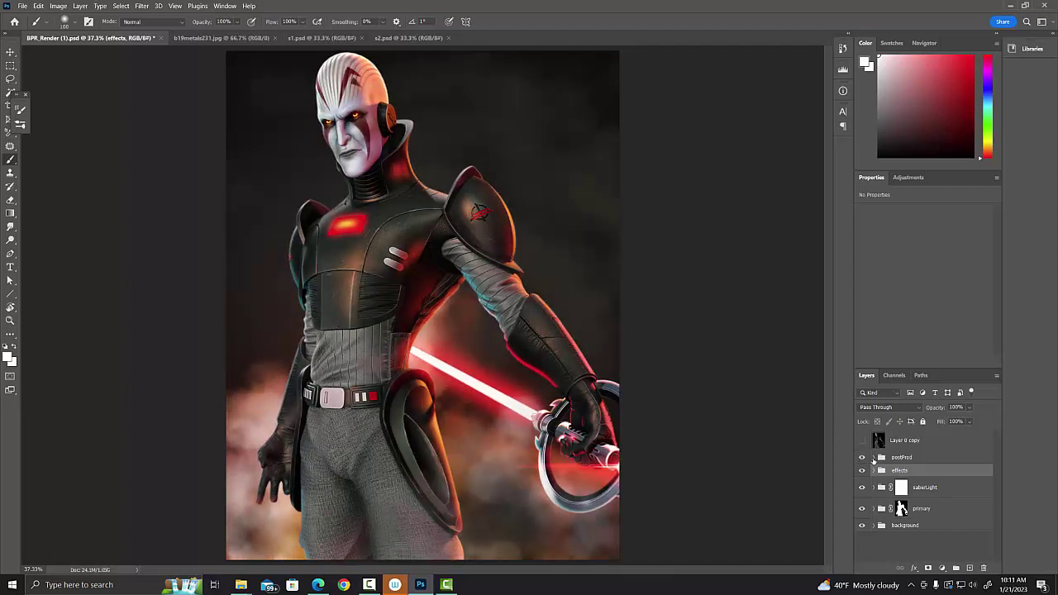
Expand the postProd group to look through its layers, including metalWear, and collapse and hide the group again.
{"action": "left_click", "coordinate": [877, 462]}
{"action": "left_click", "coordinate": [872, 458]}
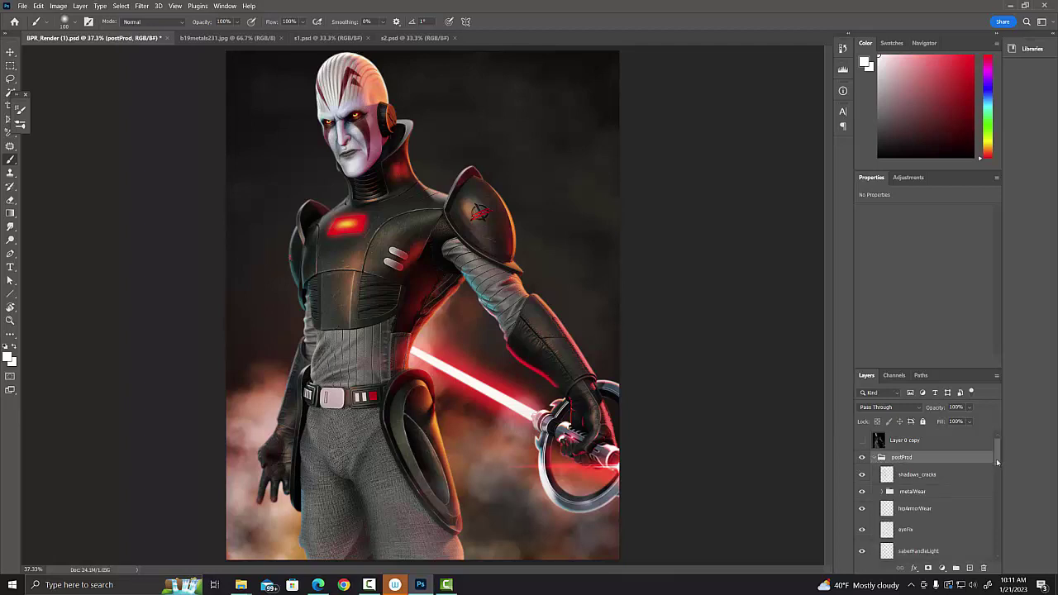
{"action": "mouse_move", "coordinate": [996, 462]}
{"action": "left_mouse_down"}
{"action": "mouse_move", "coordinate": [989, 518]}
{"action": "mouse_move", "coordinate": [984, 495]}
{"action": "left_mouse_up"}
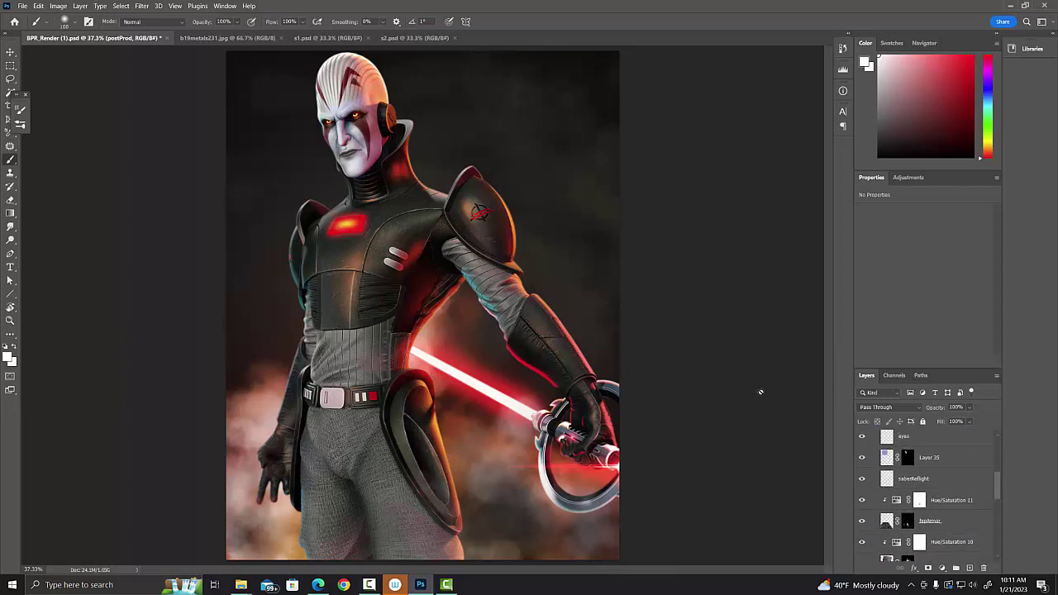
{"action": "left_click_drag", "start_coordinate": [996, 486], "coordinate": [996, 438]}
{"action": "left_click", "coordinate": [882, 444]}
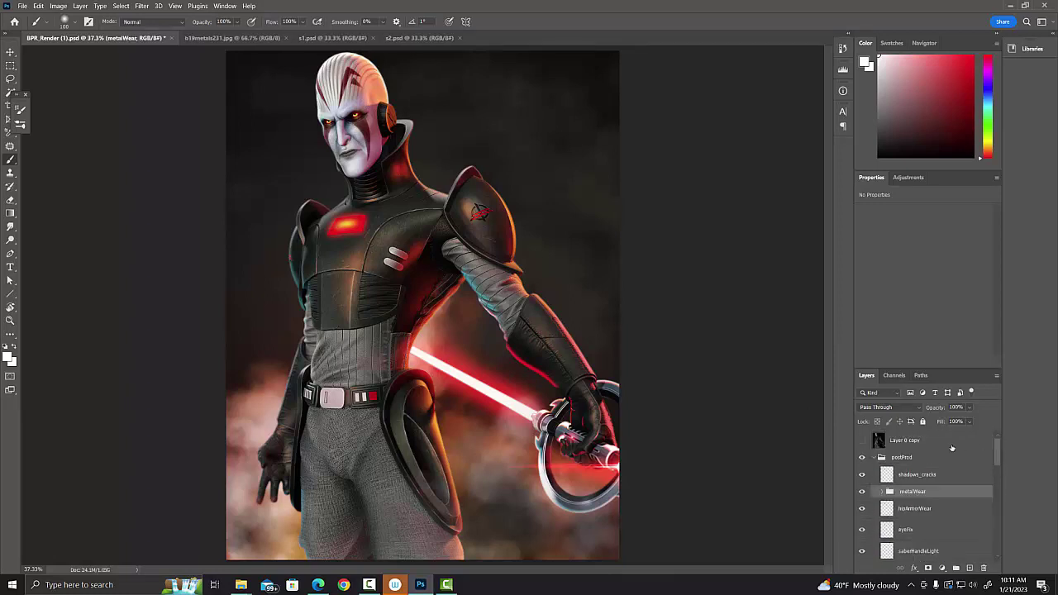
{"action": "left_click", "coordinate": [872, 457]}
{"action": "left_click", "coordinate": [862, 458]}
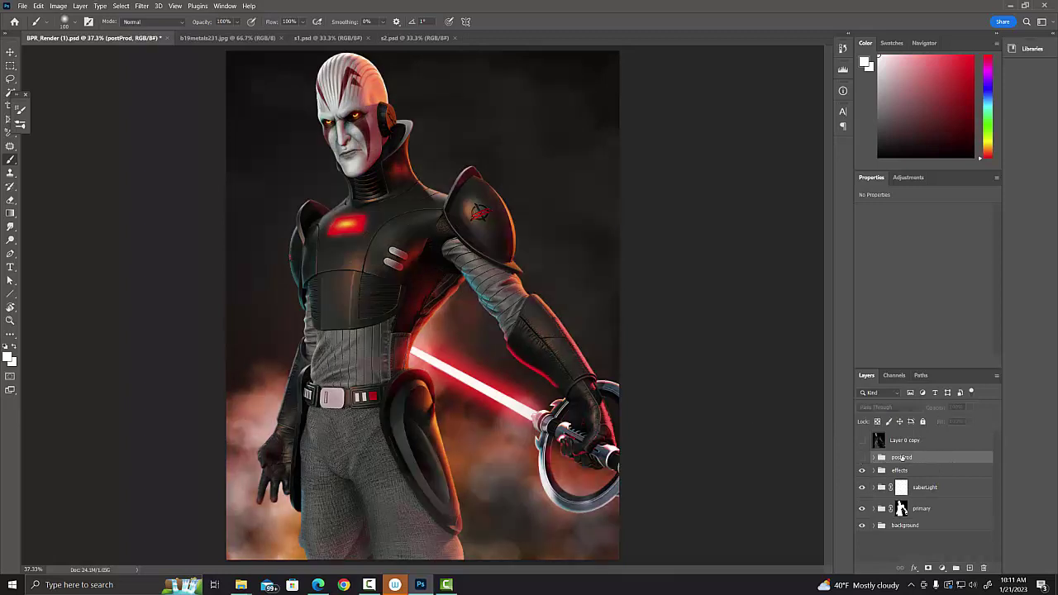
{"action": "left_click", "coordinate": [577, 357]}
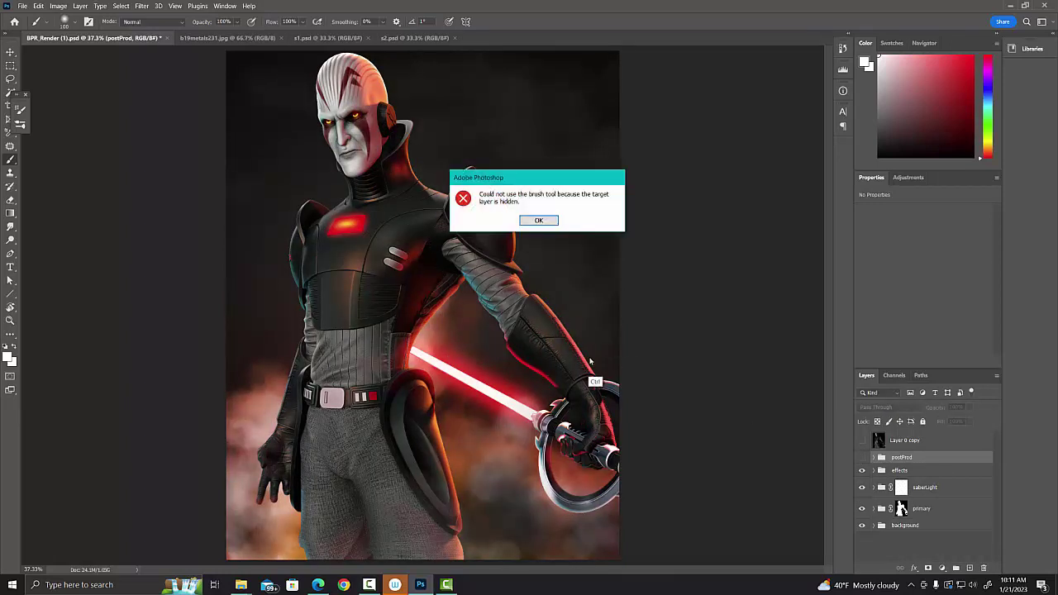
{"action": "left_click", "coordinate": [543, 221]}
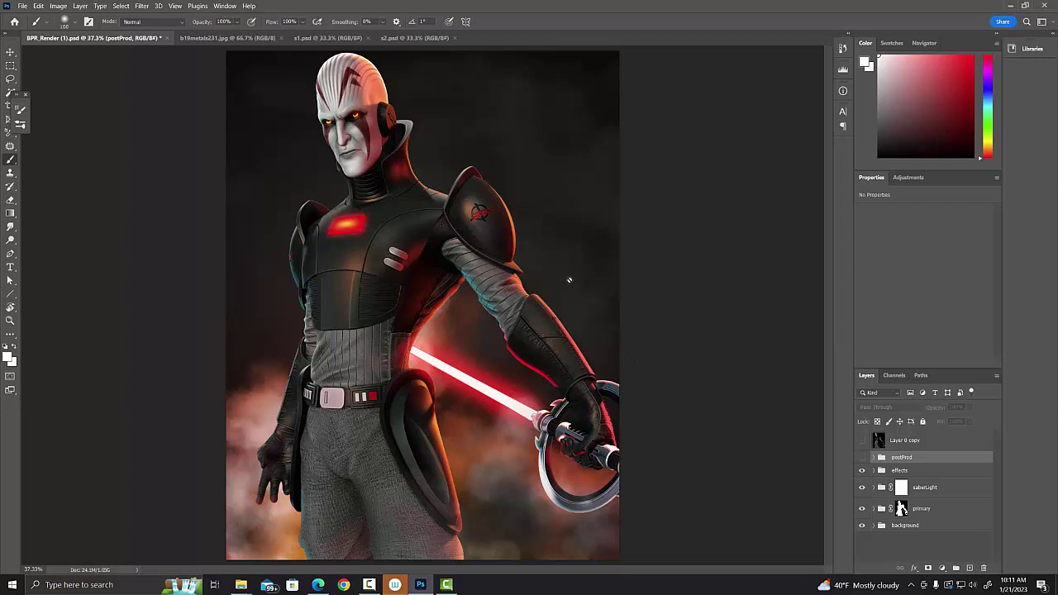
Copy the entire b19metals231.jpg metal texture into the BPR_Render document as a new layer above the postProd group.
{"action": "key", "text": "ctrl+plus"}
{"action": "key", "text": "ctrl+plus"}
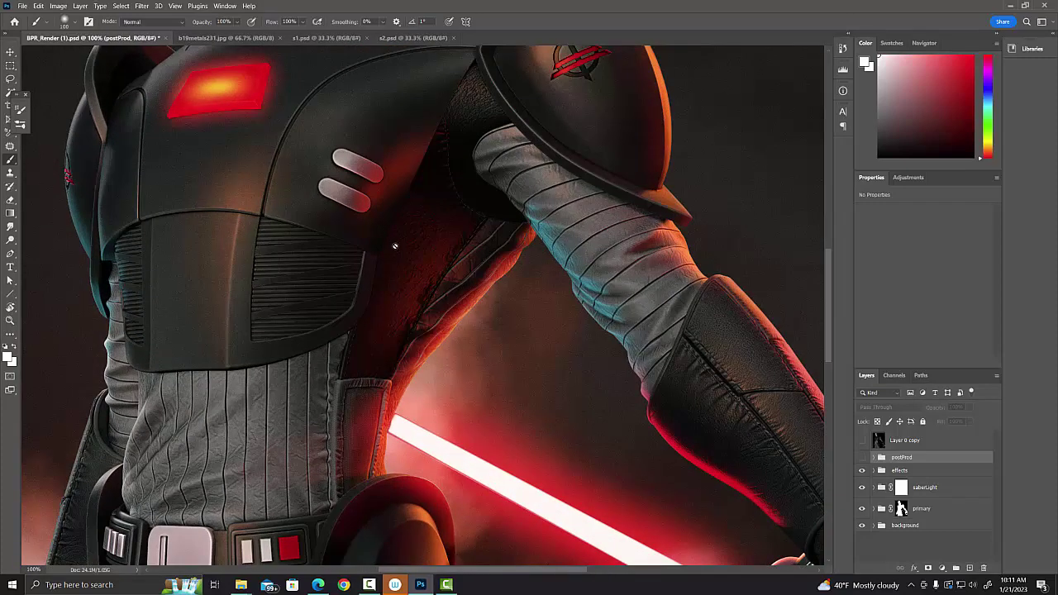
{"action": "key", "text": "ctrl+plus"}
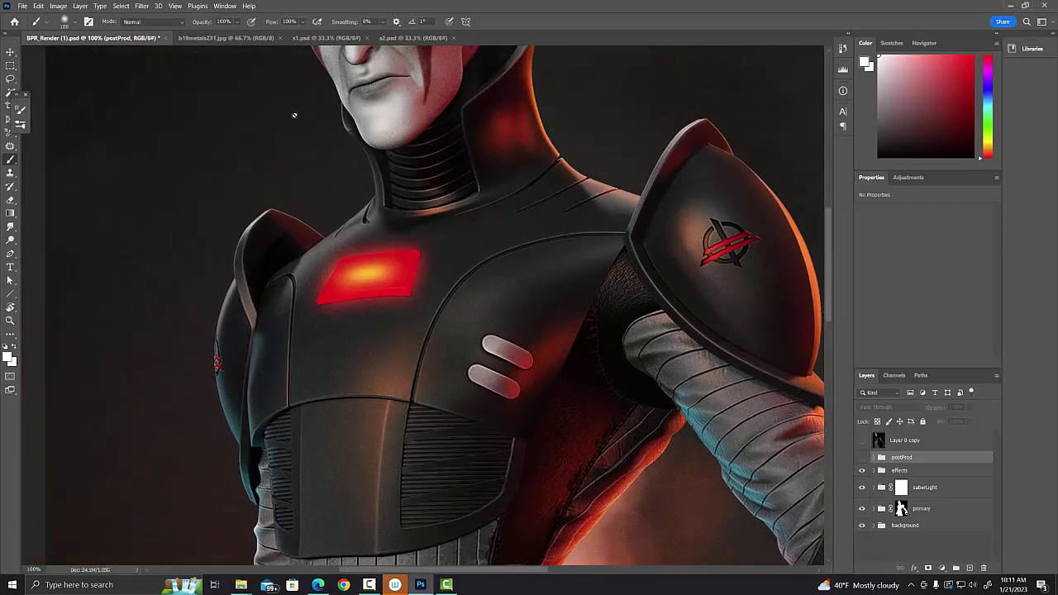
{"action": "left_click", "coordinate": [216, 39]}
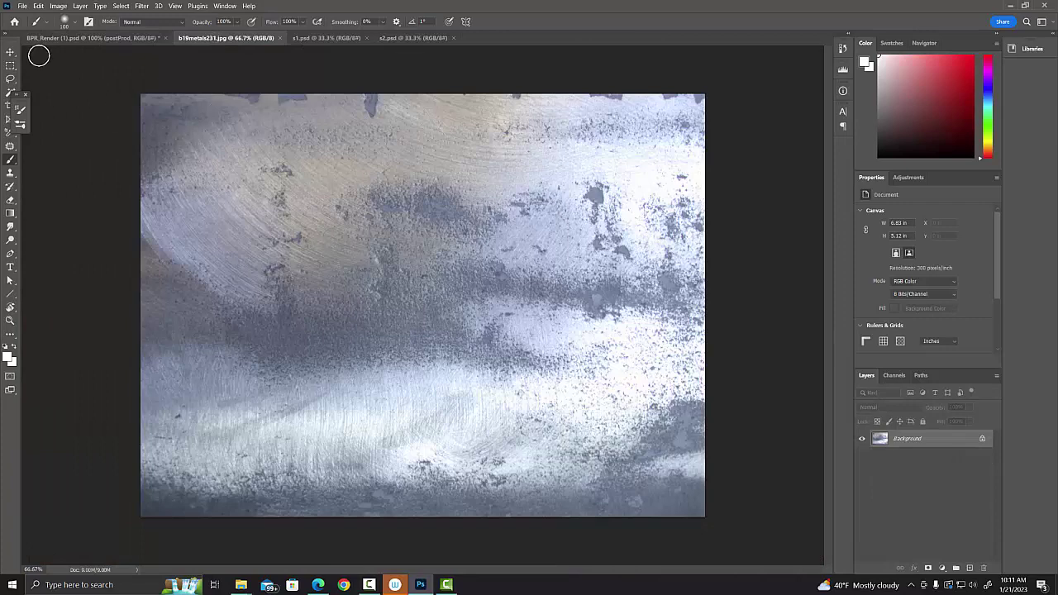
{"action": "left_click", "coordinate": [11, 52]}
{"action": "key", "text": "ctrl+a"}
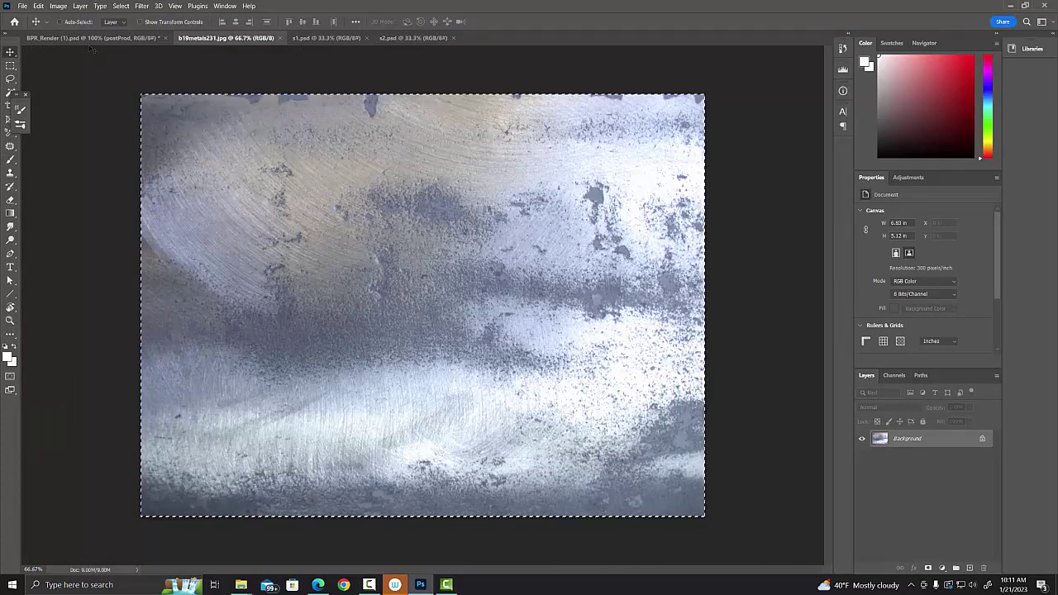
{"action": "left_click_drag", "start_coordinate": [93, 49], "coordinate": [517, 319]}
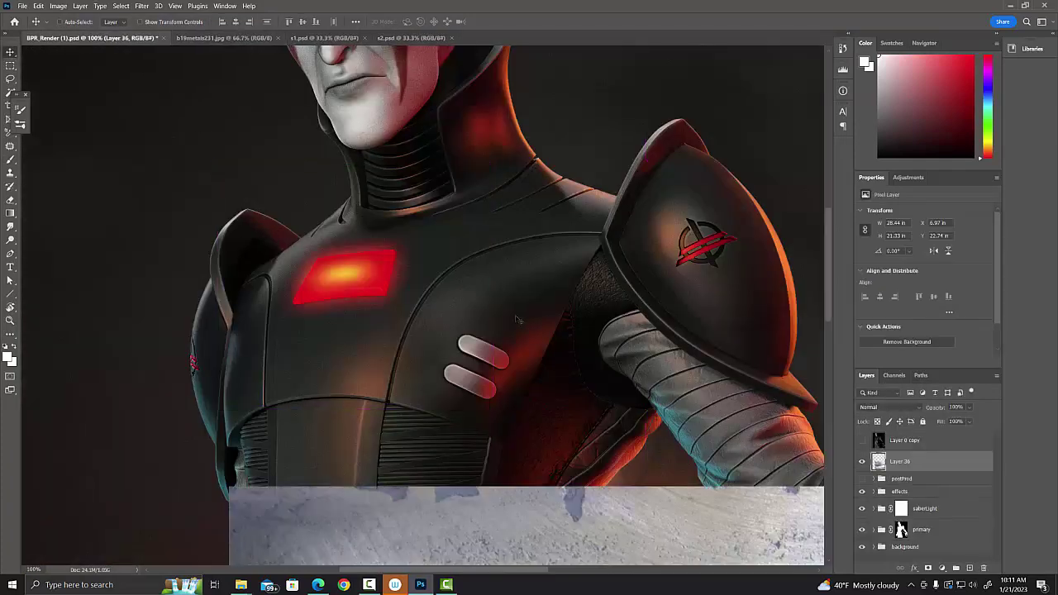
Place the metal texture over the torso, scaled to about 84% and rotated by about 80°.
{"action": "key", "text": "ctrl+minus"}
{"action": "key", "text": "ctrl+minus"}
{"action": "key", "text": "ctrl+minus"}
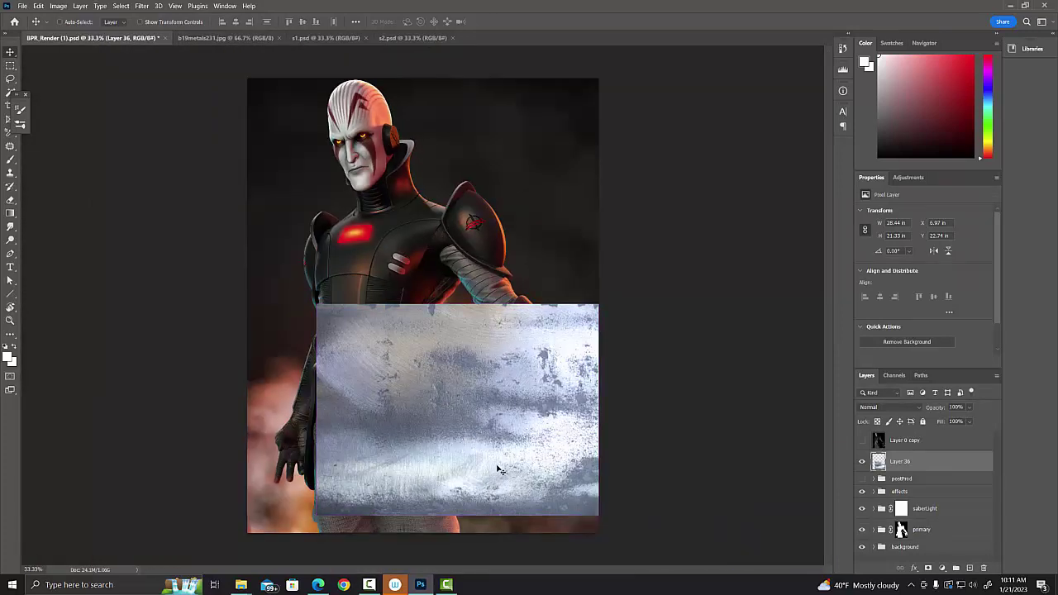
{"action": "left_click_drag", "start_coordinate": [484, 465], "coordinate": [444, 302]}
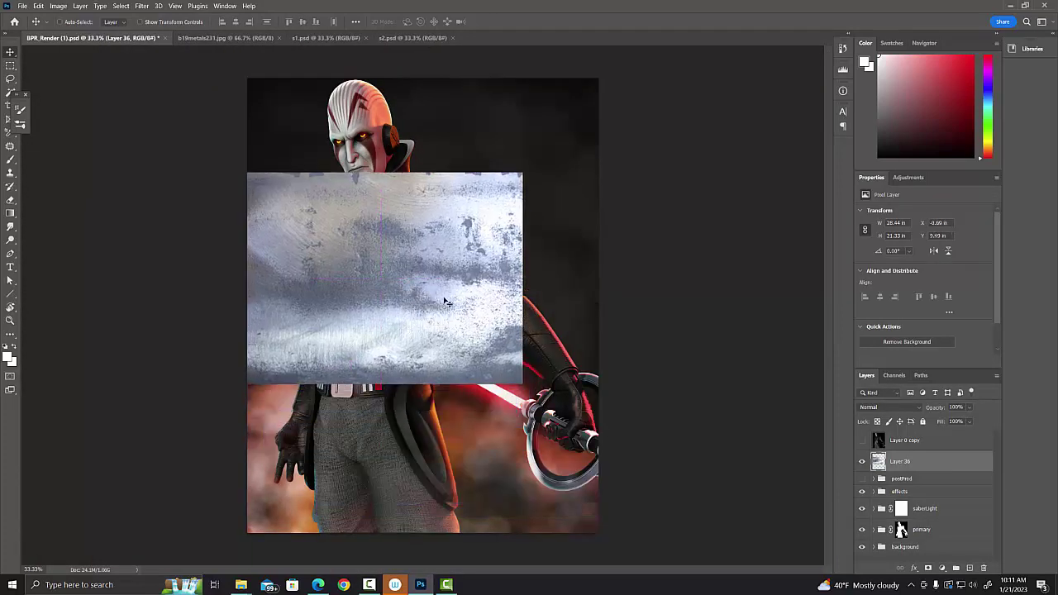
{"action": "key", "text": "ctrl+t"}
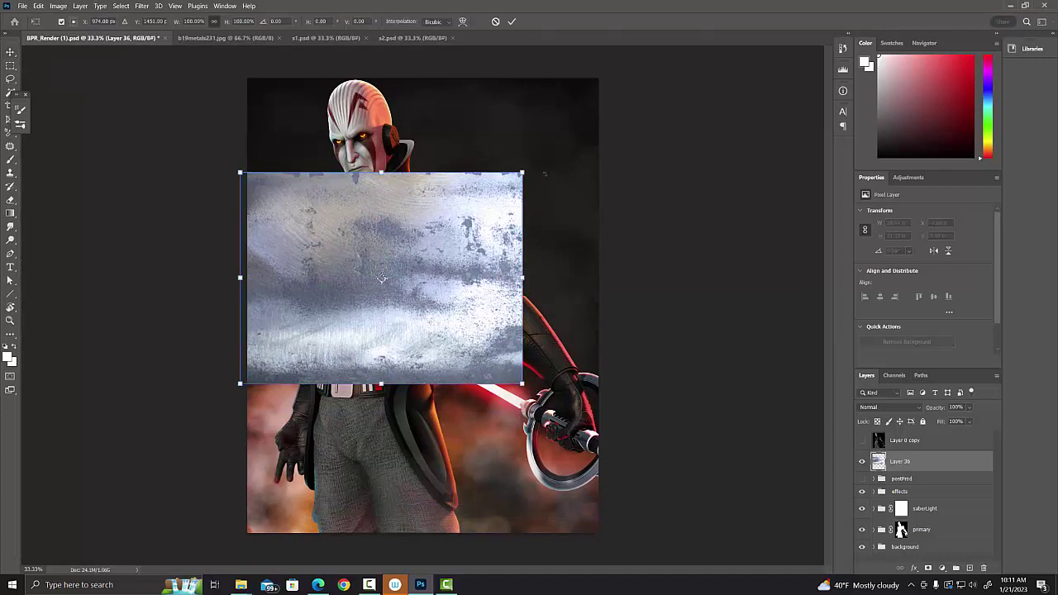
{"action": "left_click_drag", "start_coordinate": [546, 174], "coordinate": [477, 359]}
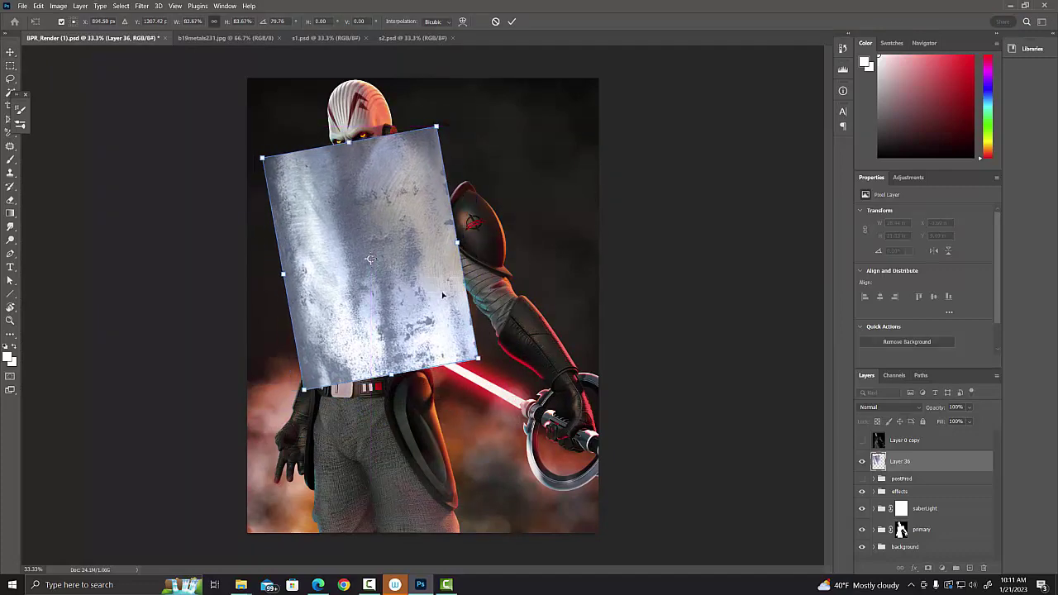
{"action": "key", "text": "Return"}
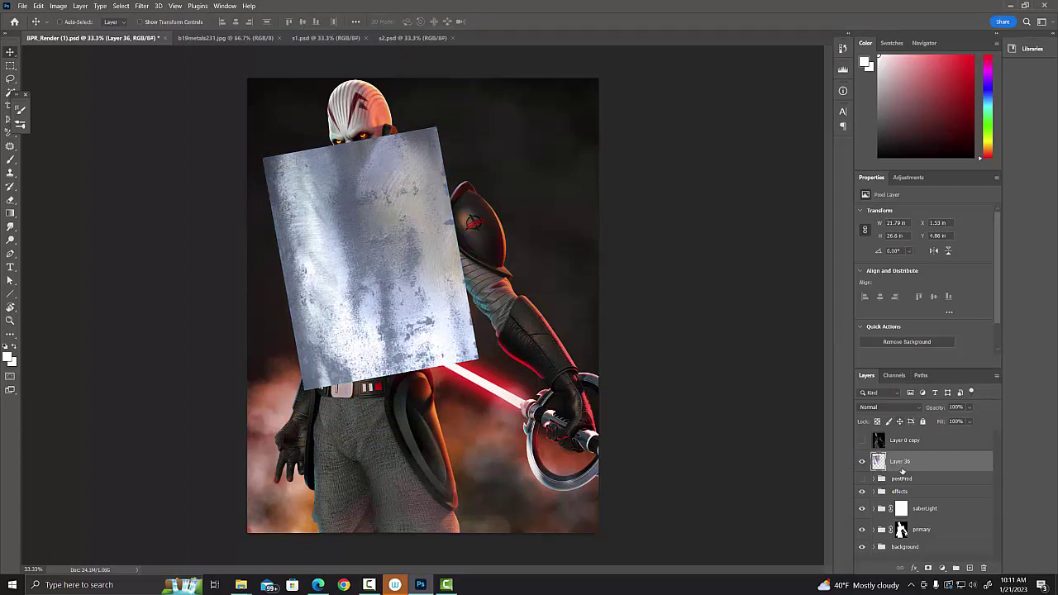
Set the texture layer's blend mode to Linear Dodge (Add) and hide its content with a black layer mask.
{"action": "left_click", "coordinate": [884, 406]}
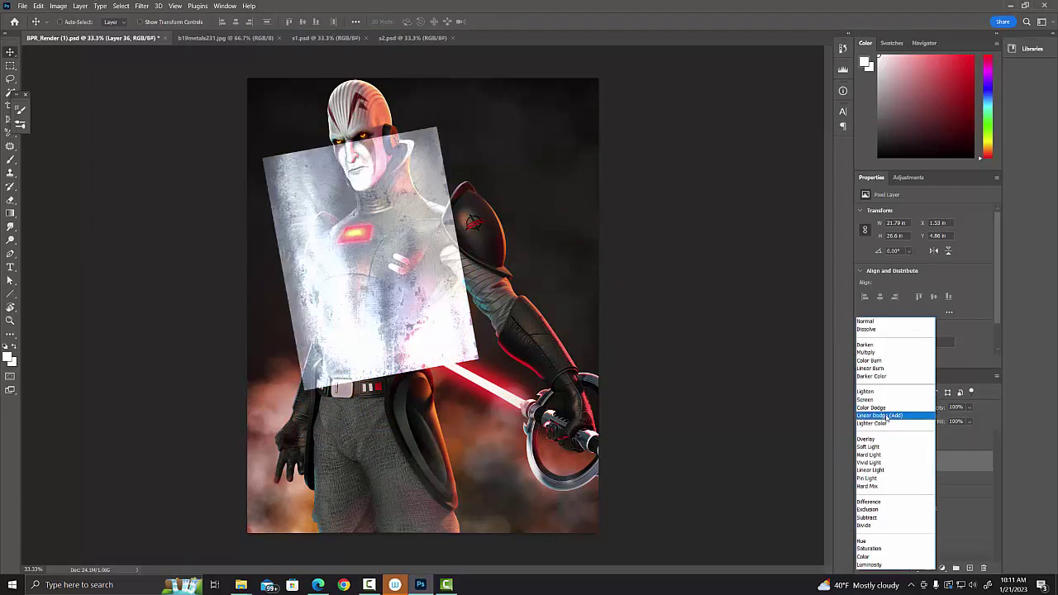
{"action": "left_click", "coordinate": [887, 418]}
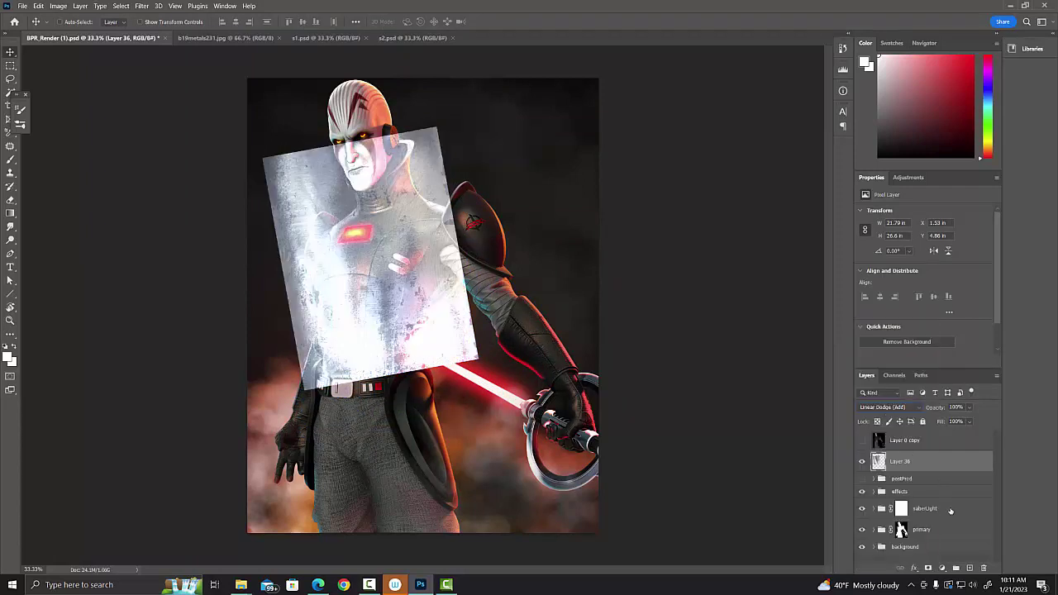
{"action": "left_click", "coordinate": [928, 568], "text": "alt"}
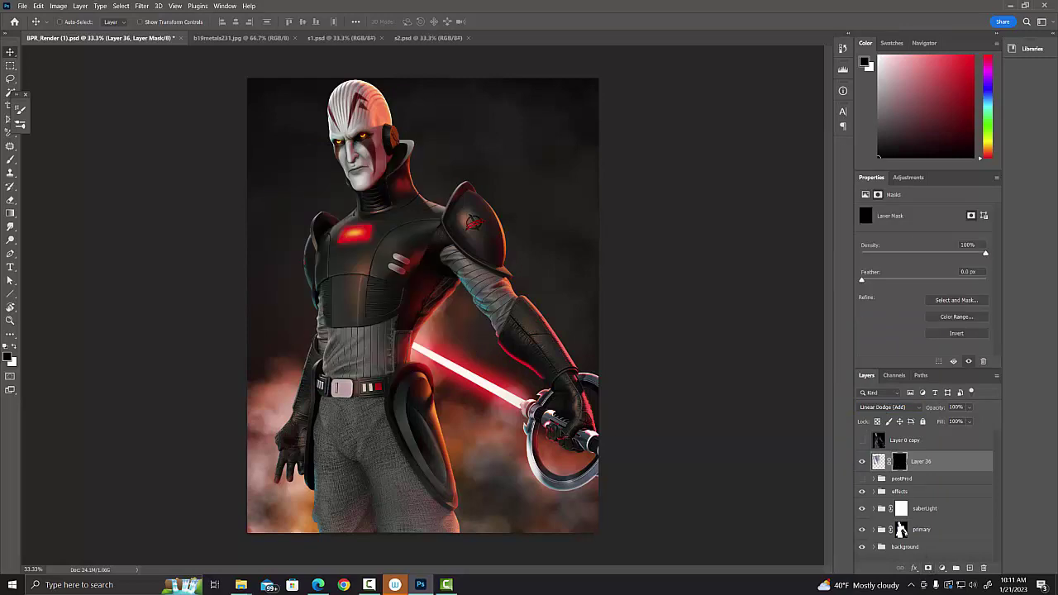
Paint a short white Brush stroke on Layer 36's mask to reveal worn metal on the curved chest seam.
{"action": "key", "text": "ctrl+plus"}
{"action": "key", "text": "ctrl+plus"}
{"action": "key", "text": "ctrl+plus"}
{"action": "key", "text": "ctrl+plus"}
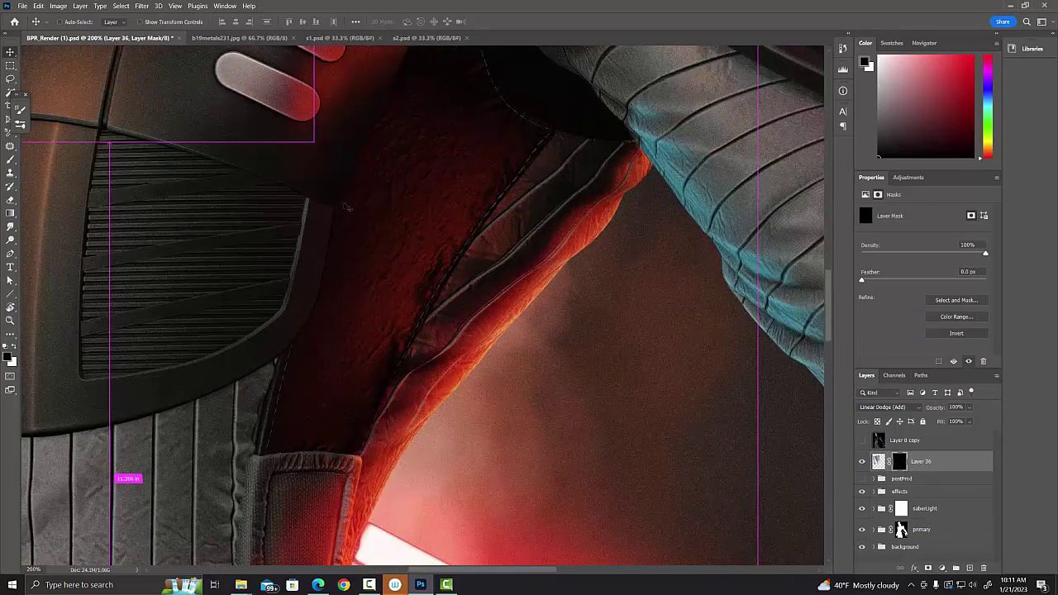
{"action": "left_click_drag", "start_coordinate": [295, 149], "coordinate": [534, 523]}
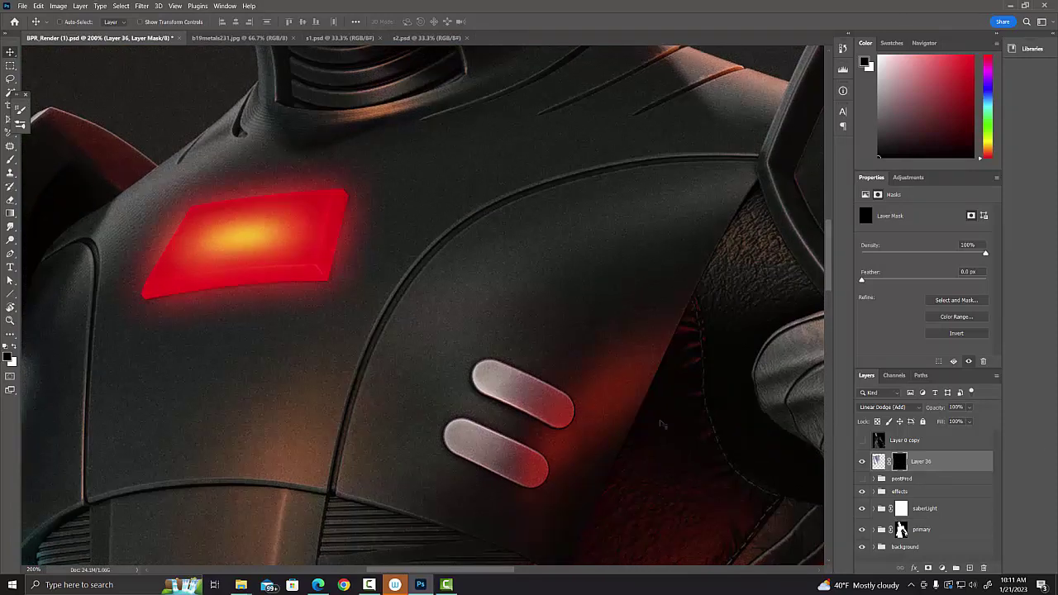
{"action": "key", "text": "b"}
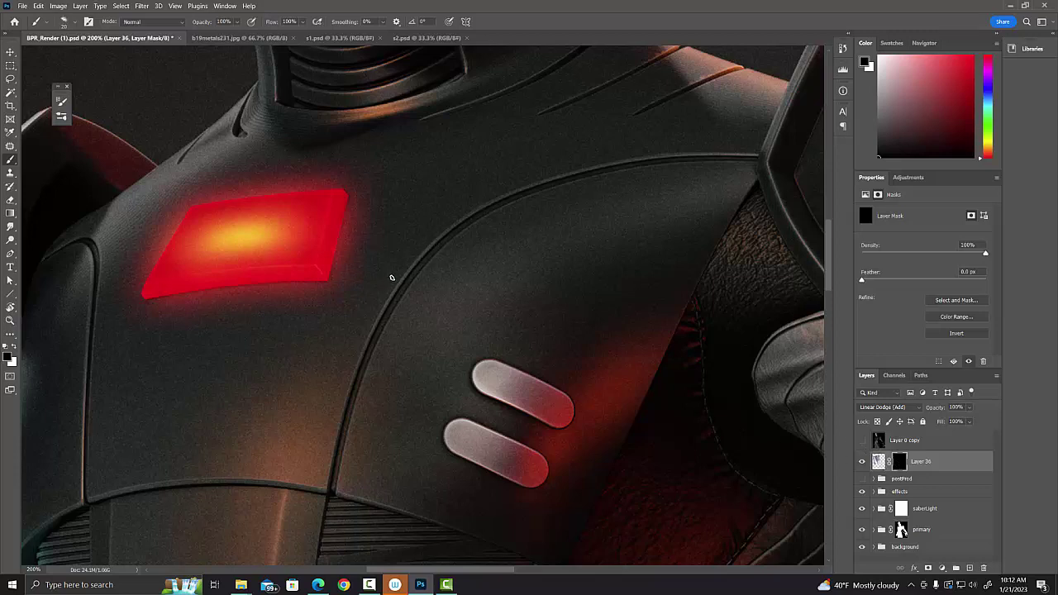
{"action": "key", "text": "x"}
{"action": "left_click_drag", "start_coordinate": [409, 263], "coordinate": [402, 272]}
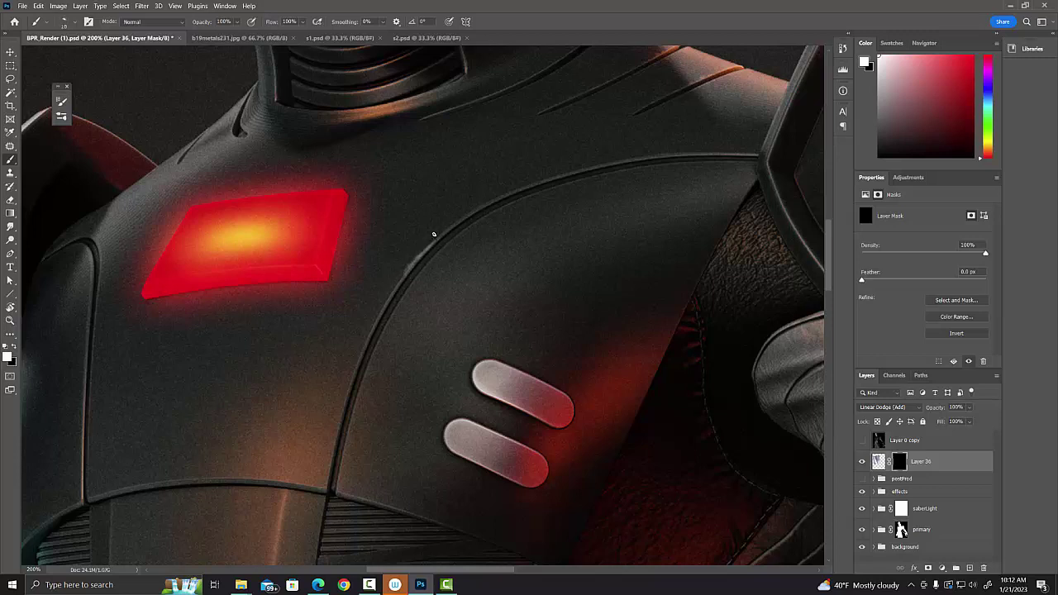
Check the brush's Shape Dynamics settings and extend the metal wear along the curved chest seam in both directions.
{"action": "key", "text": "F5"}
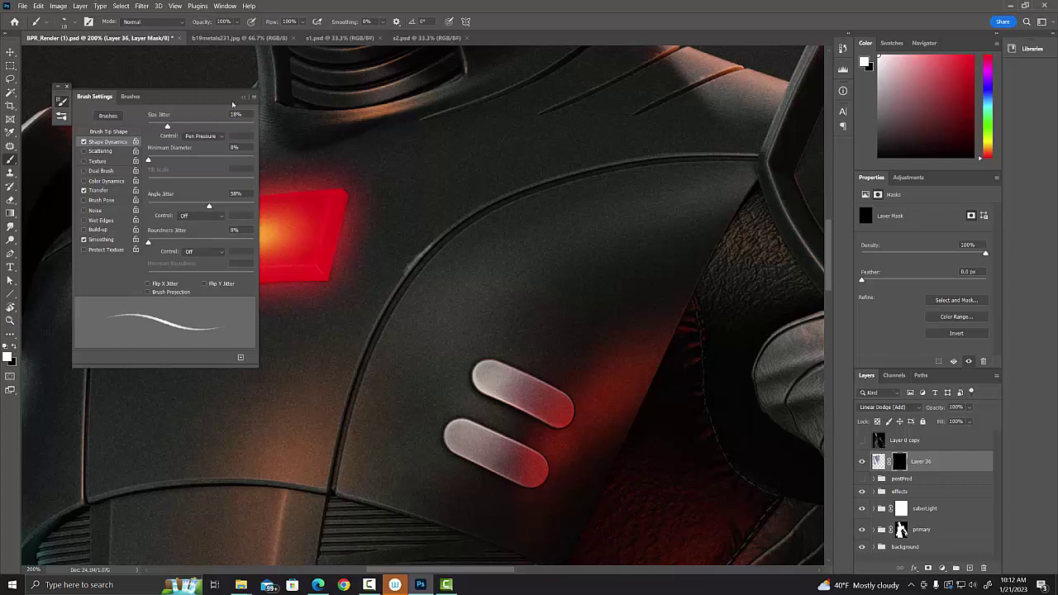
{"action": "left_click", "coordinate": [245, 98]}
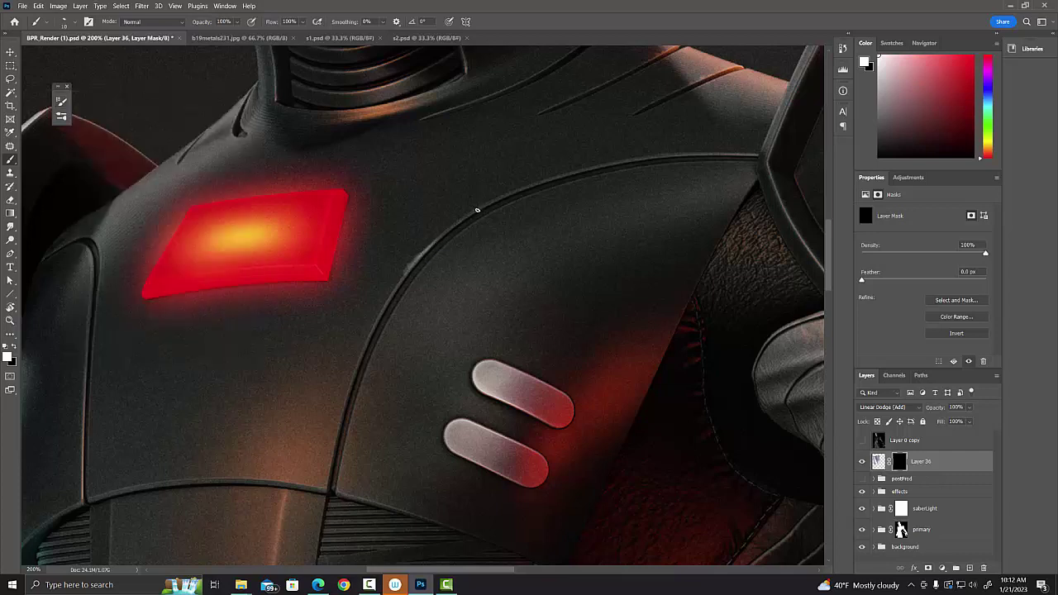
{"action": "left_click_drag", "start_coordinate": [467, 217], "coordinate": [532, 185]}
{"action": "left_click_drag", "start_coordinate": [409, 269], "coordinate": [360, 358]}
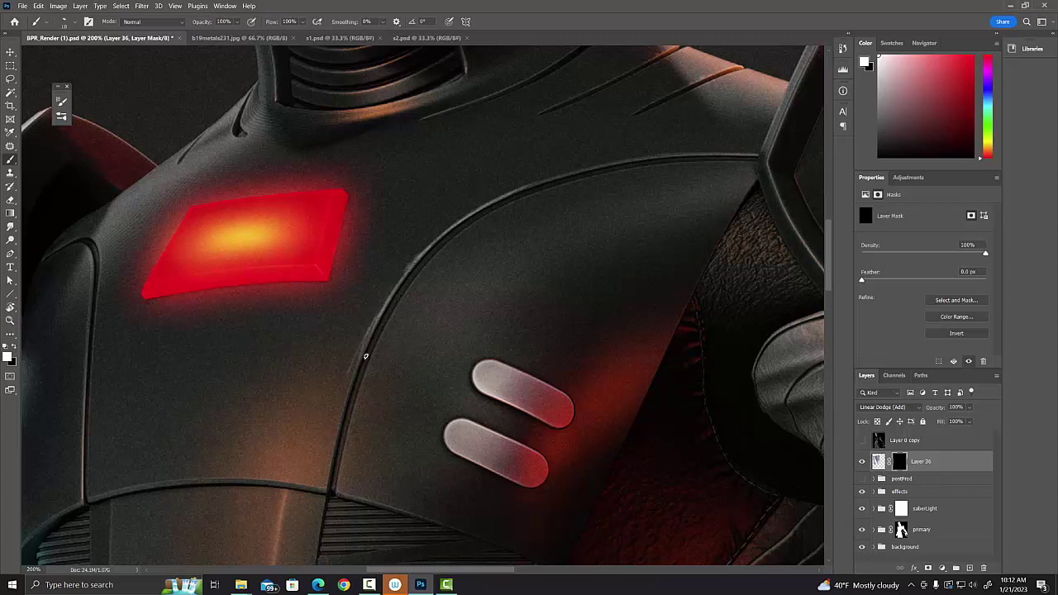
Paint thin white scratches on Layer 36's mask across the chest plate below the glowing red panel.
{"action": "key", "text": "x"}
{"action": "key", "text": "x"}
{"action": "mouse_move", "coordinate": [227, 411]}
{"action": "left_mouse_down"}
{"action": "mouse_move", "coordinate": [220, 337]}
{"action": "mouse_move", "coordinate": [217, 413]}
{"action": "mouse_move", "coordinate": [228, 421]}
{"action": "left_mouse_up"}
{"action": "key", "text": "x"}
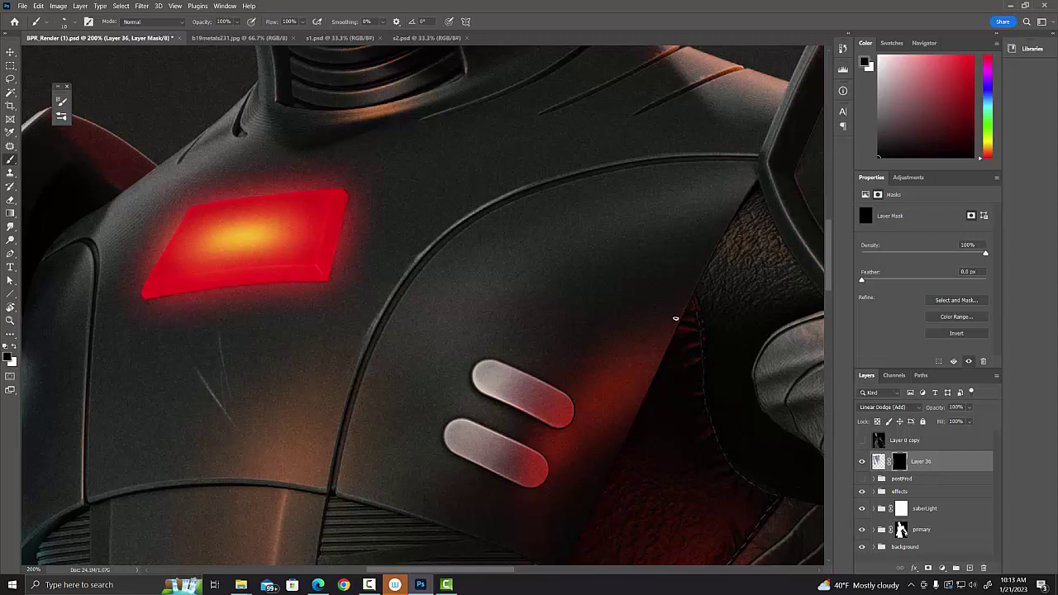
Apply Layer 36's mask to its pixels and delete the layer.
{"action": "left_click_drag", "start_coordinate": [553, 462], "coordinate": [655, 221]}
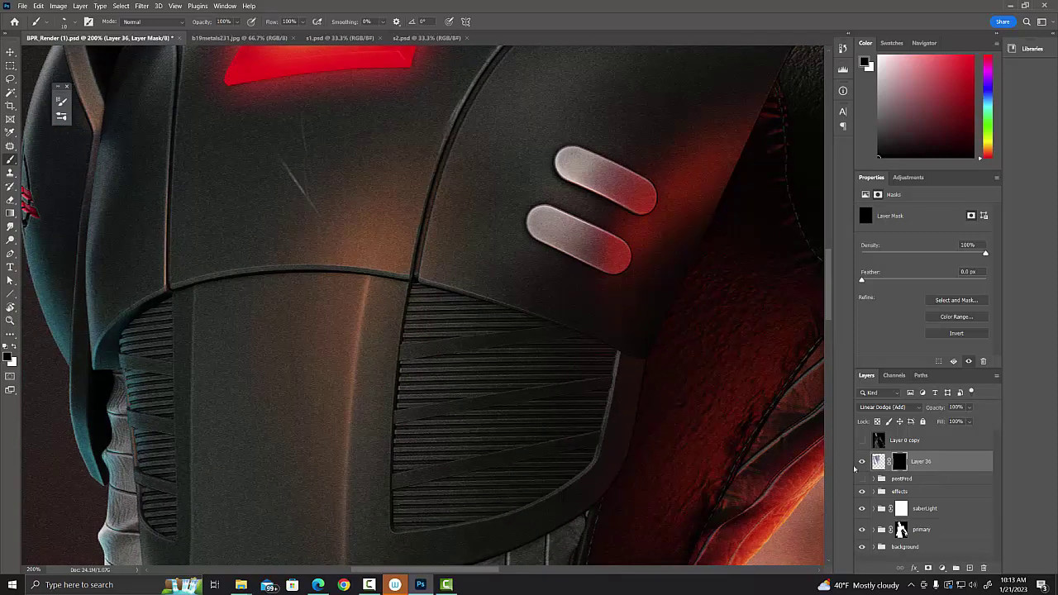
{"action": "left_click", "coordinate": [983, 567]}
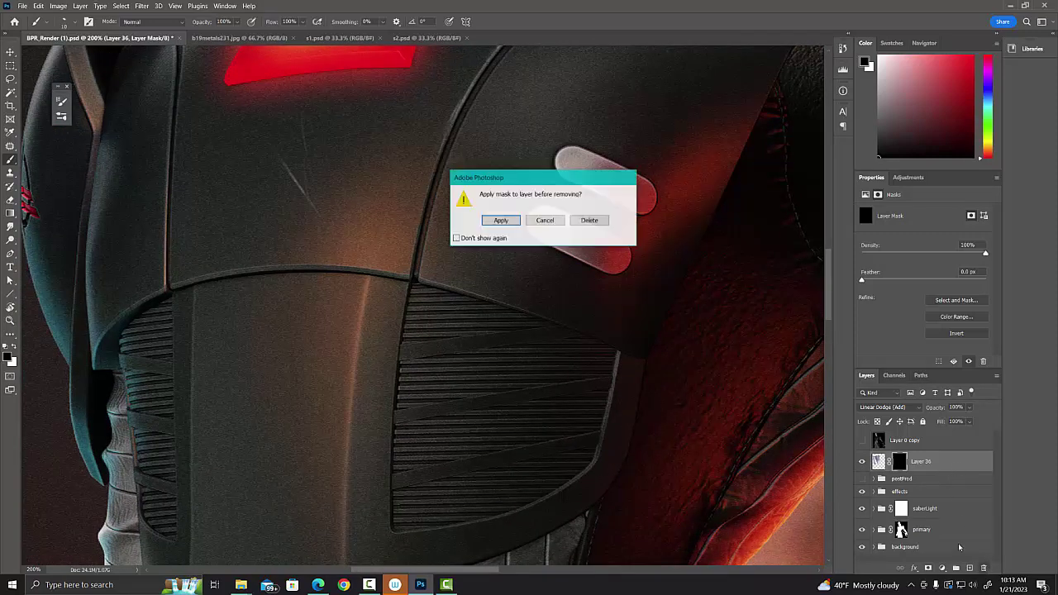
{"action": "left_click", "coordinate": [510, 220]}
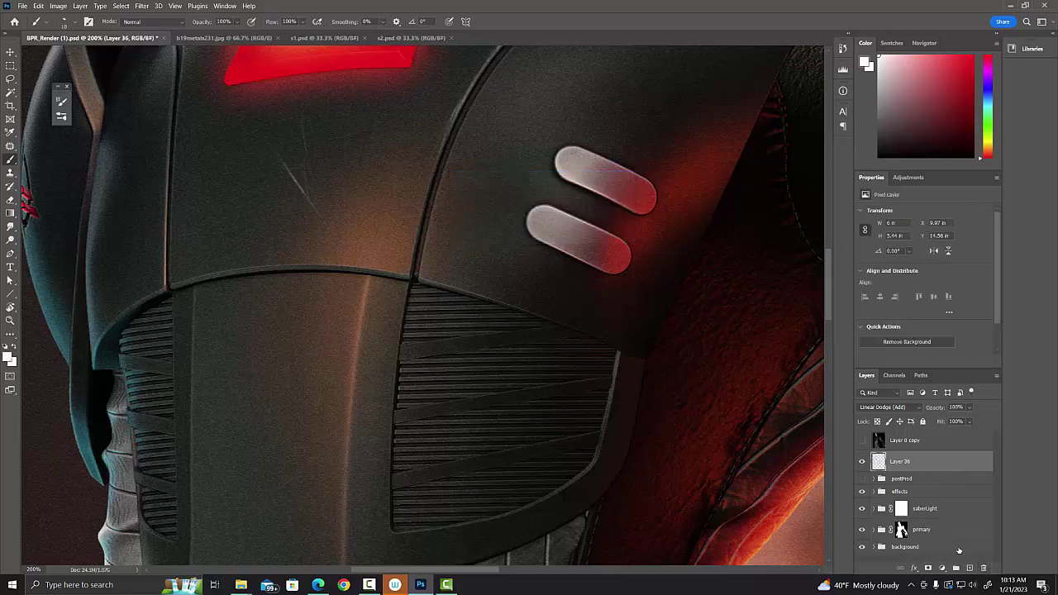
{"action": "left_click", "coordinate": [982, 567]}
{"action": "left_click", "coordinate": [503, 220]}
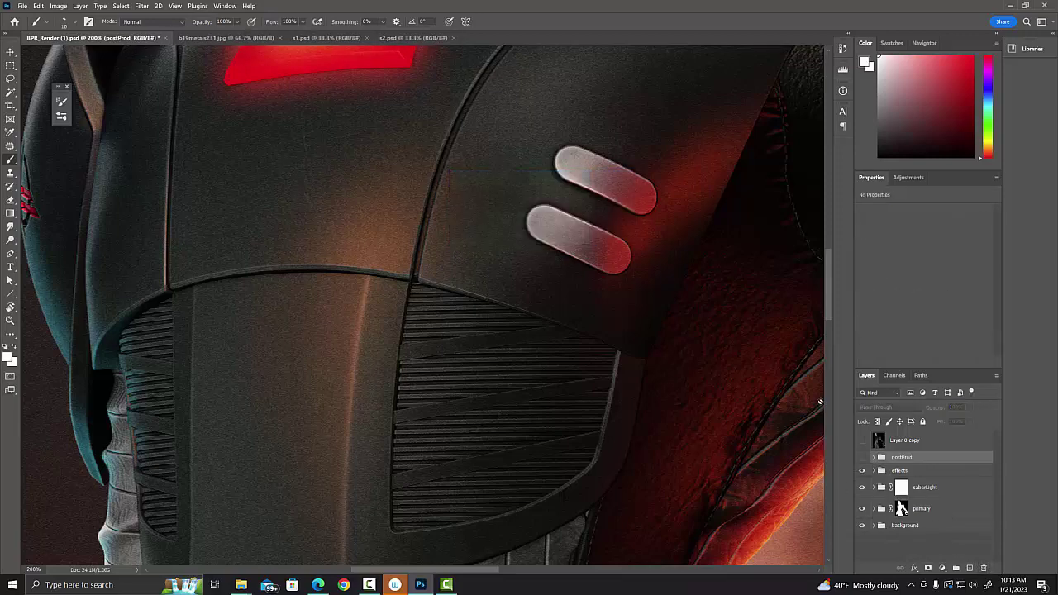
Turn on the postProd group's visibility and review the armour and upper body.
{"action": "left_click", "coordinate": [861, 457]}
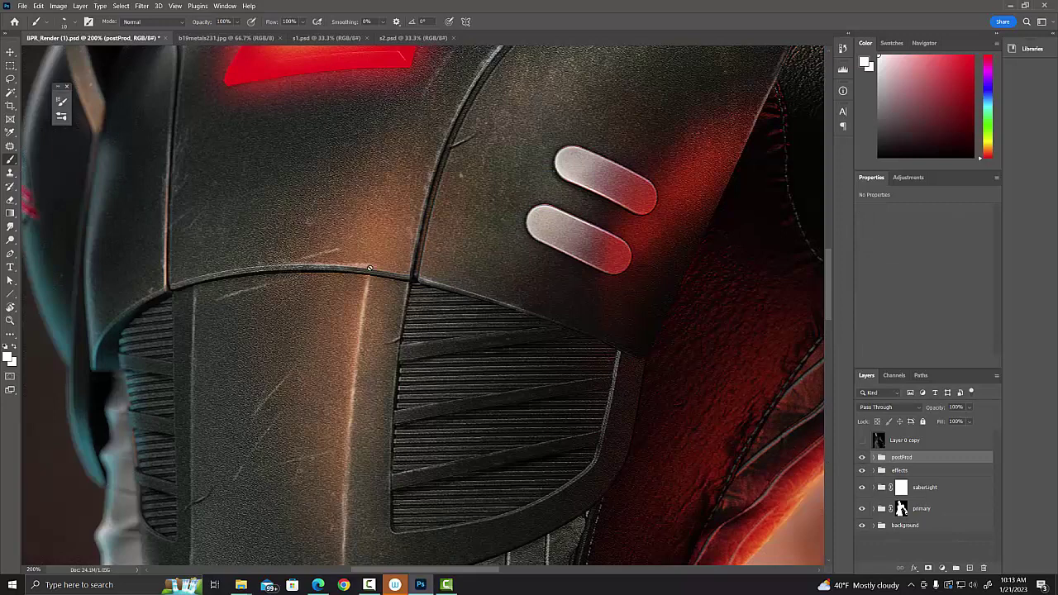
{"action": "key", "text": "ctrl+minus"}
{"action": "key", "text": "ctrl+minus"}
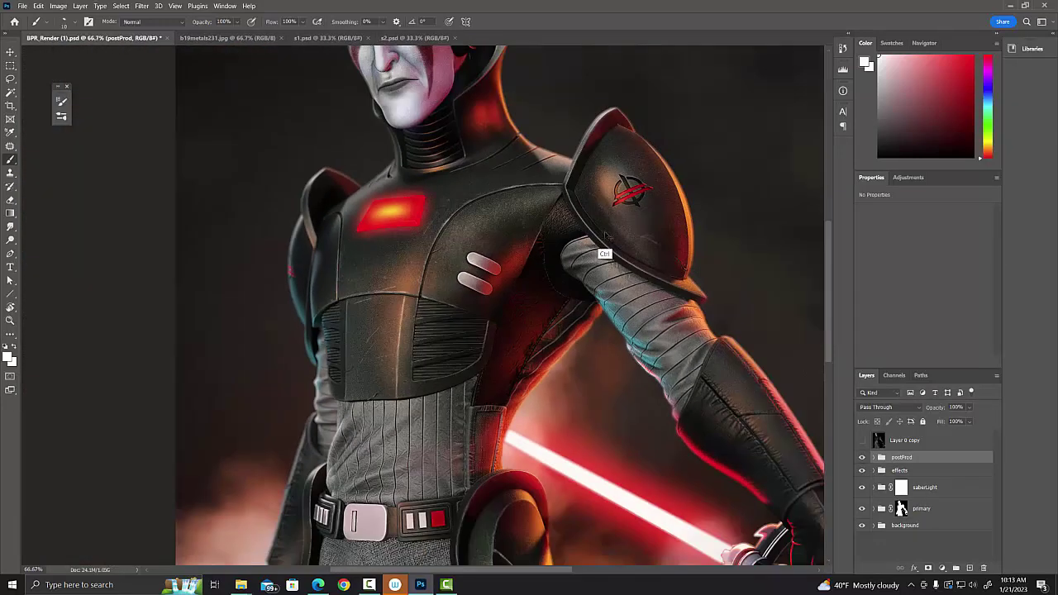
{"action": "key", "text": "ctrl+minus"}
{"action": "scroll", "coordinate": [530, 366], "scroll_direction": "up", "scroll_amount": 3}
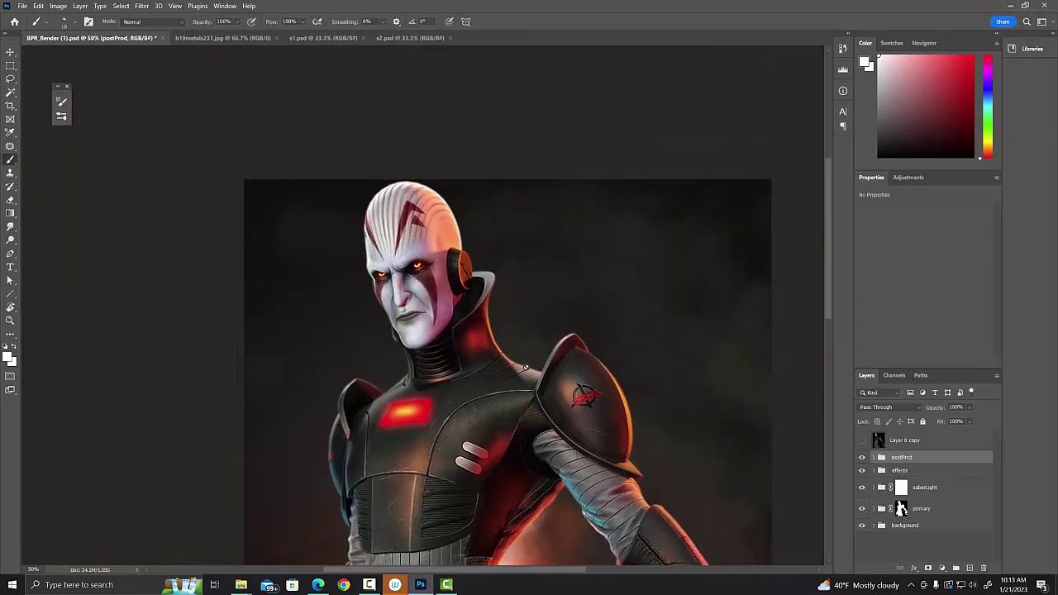
Compare the face and collar up close with the postProd group hidden and shown.
{"action": "key", "text": "ctrl+plus"}
{"action": "key", "text": "ctrl+plus"}
{"action": "key", "text": "ctrl+plus"}
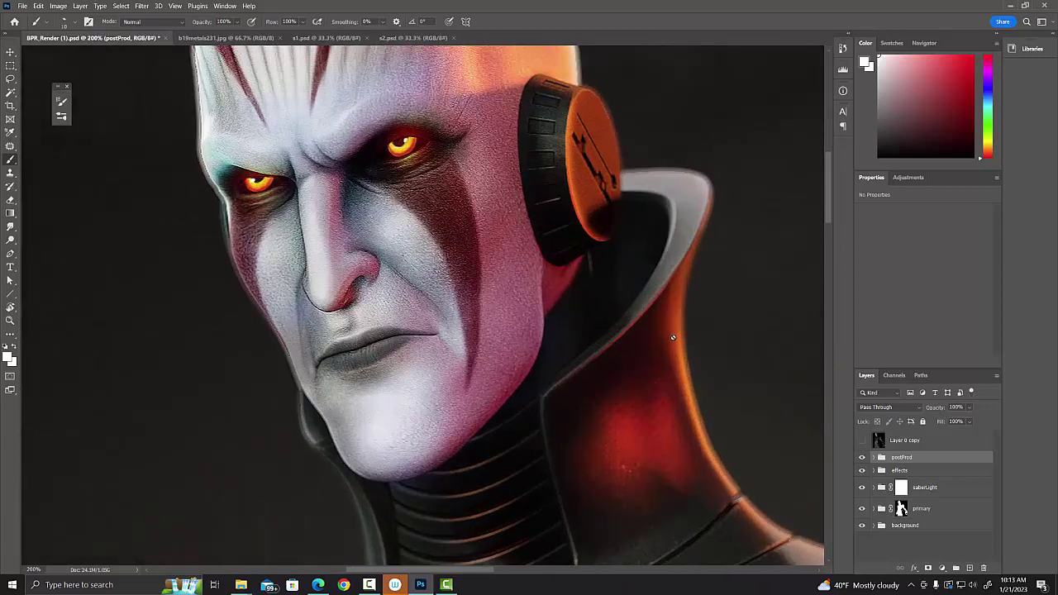
{"action": "left_click", "coordinate": [861, 458]}
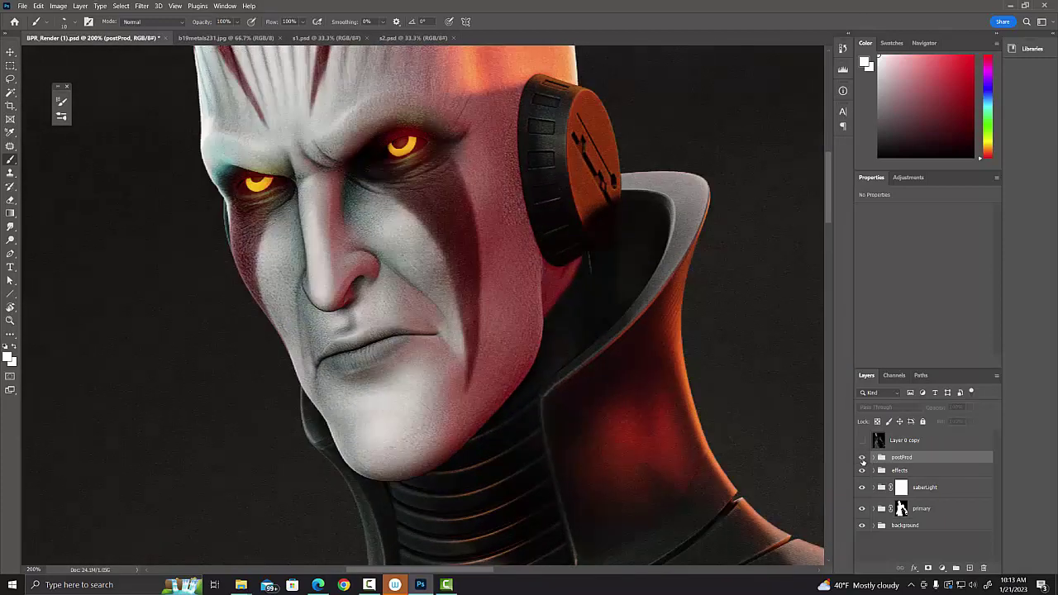
{"action": "left_click", "coordinate": [861, 457]}
Compare the hip armour and trouser fabric at 200% with the postProd group off and on.
{"action": "key", "text": "ctrl+0"}
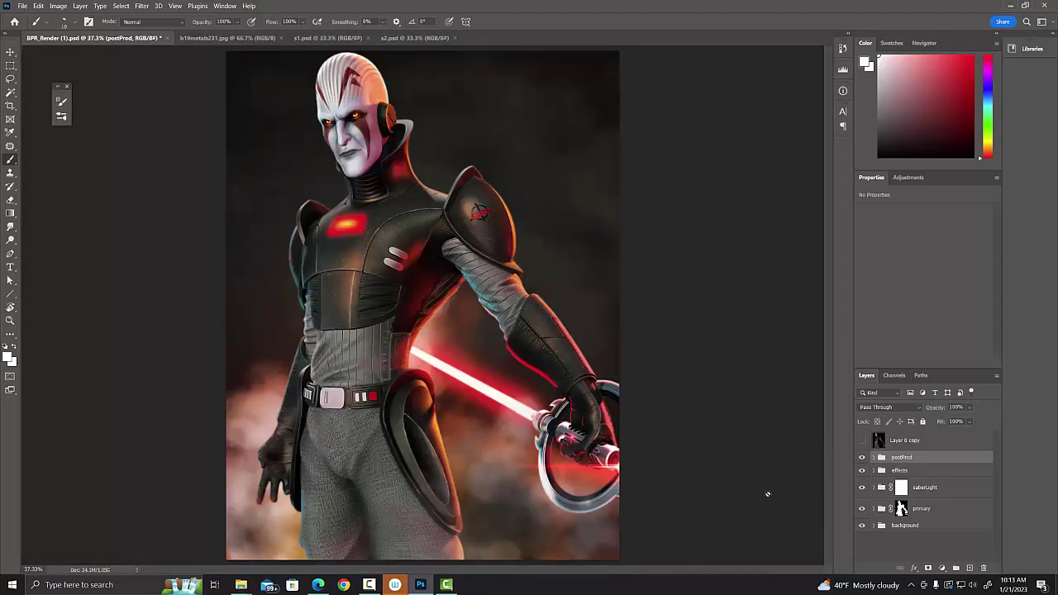
{"action": "key", "text": "ctrl+1"}
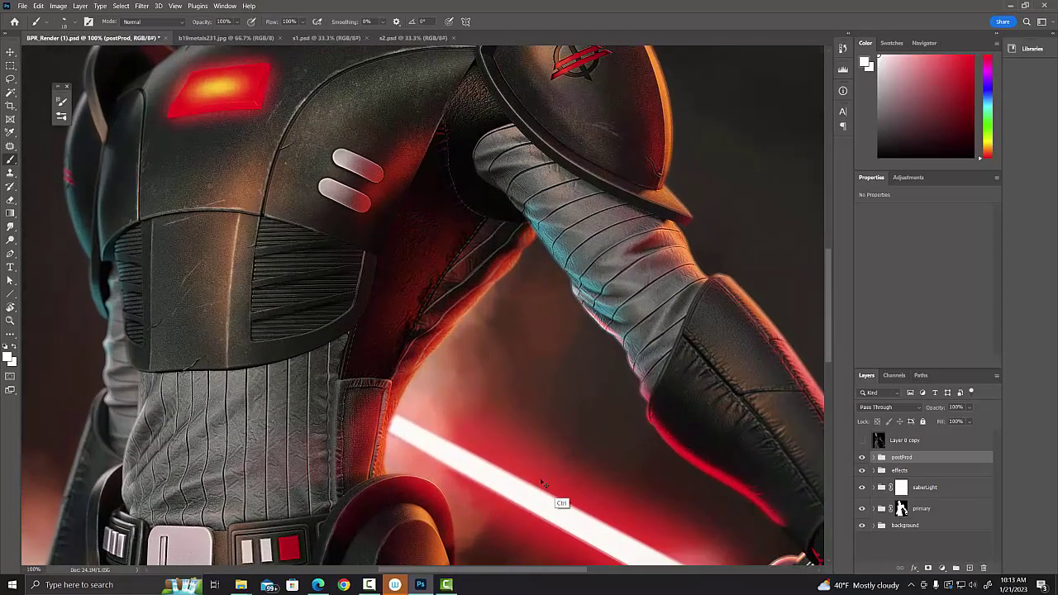
{"action": "key", "text": "ctrl+plus"}
{"action": "scroll", "coordinate": [537, 330], "scroll_direction": "down", "scroll_amount": 10}
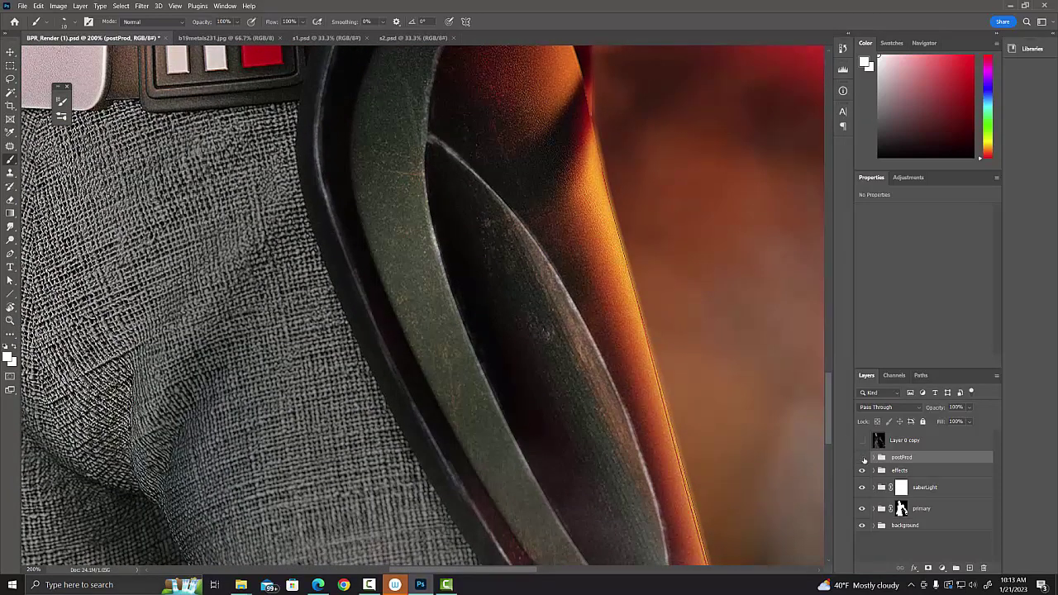
{"action": "left_click", "coordinate": [862, 458]}
{"action": "left_click", "coordinate": [862, 458]}
Compare the full composite with the original render by briefly showing Layer 0 copy.
{"action": "key", "text": "ctrl+0"}
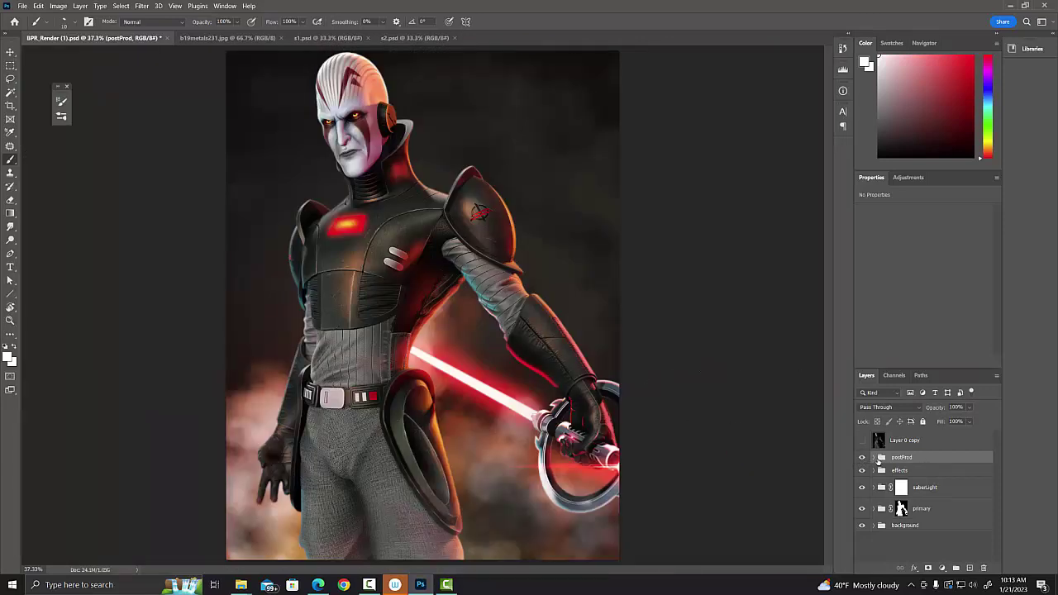
{"action": "left_click", "coordinate": [861, 440]}
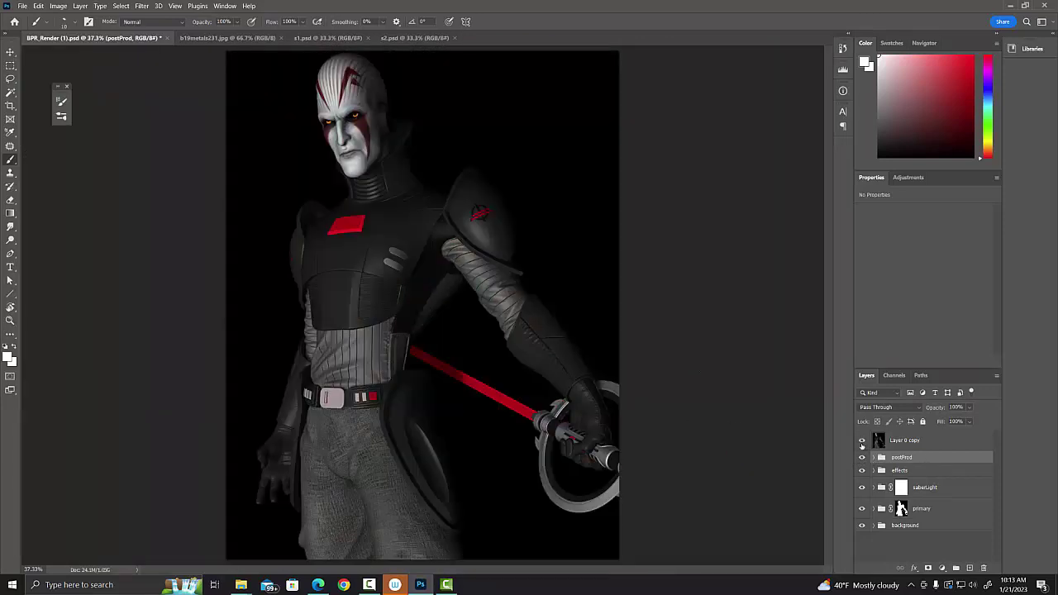
{"action": "left_click", "coordinate": [862, 442]}
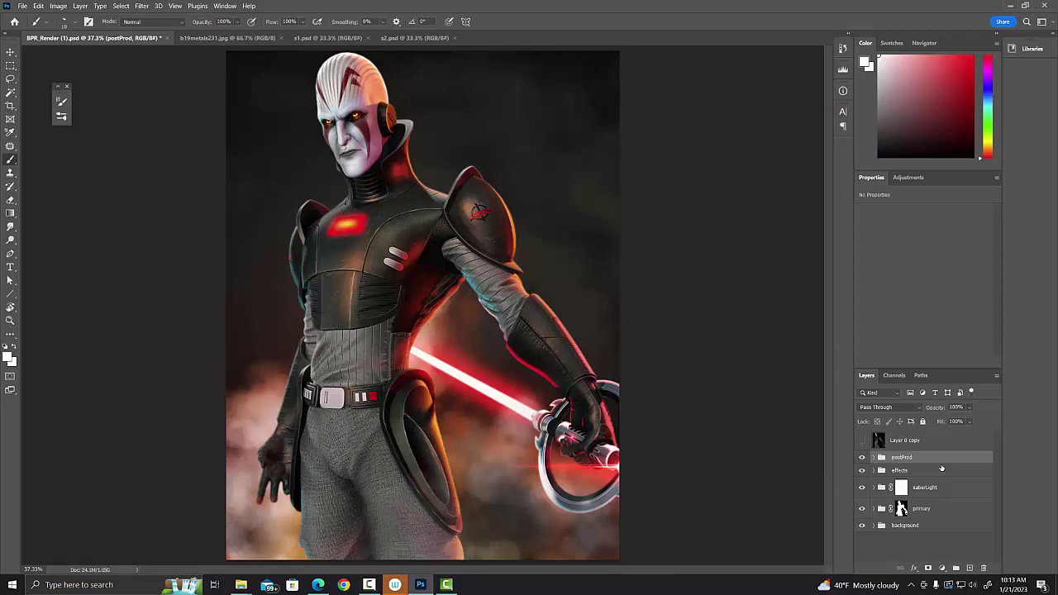
Select the effects group and compare the lightsaber and gloved hand with the postProd group hidden and shown.
{"action": "left_click", "coordinate": [899, 470]}
{"action": "key", "text": "ctrl+plus"}
{"action": "key", "text": "ctrl+plus"}
{"action": "key", "text": "ctrl+plus"}
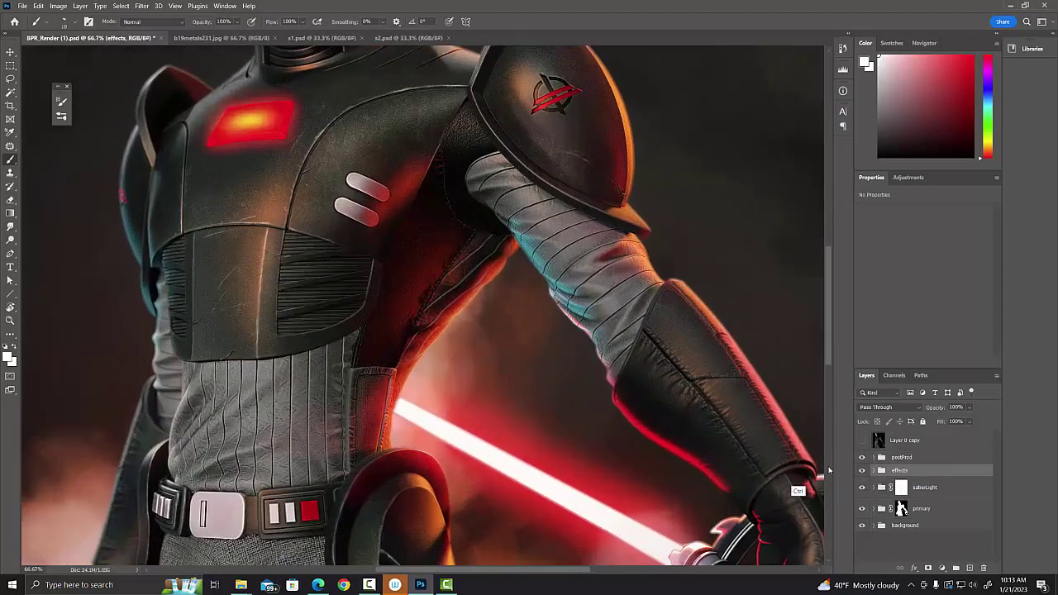
{"action": "left_click_drag", "start_coordinate": [685, 411], "coordinate": [532, 227]}
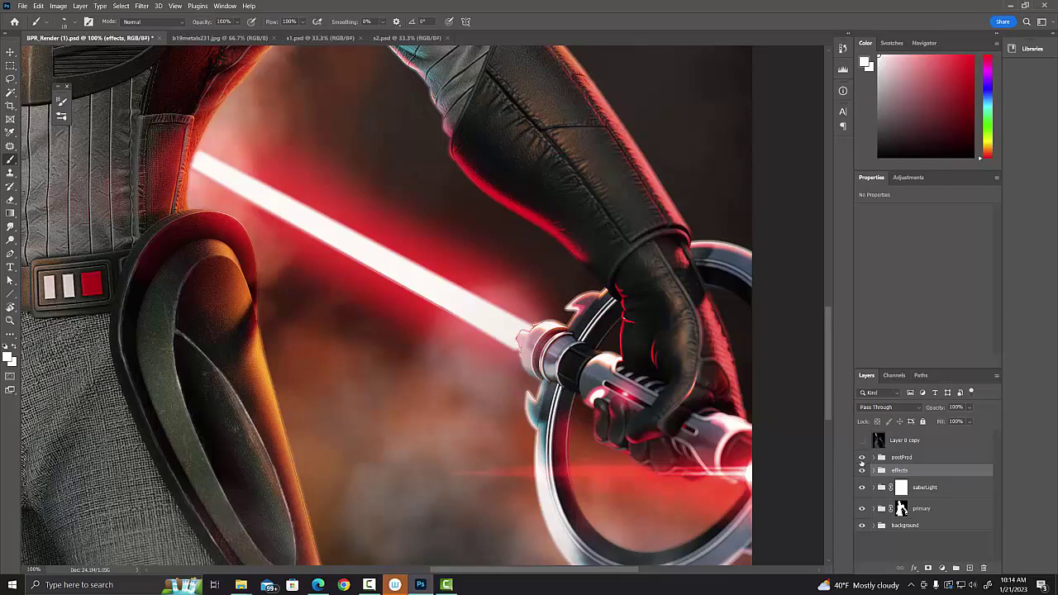
{"action": "left_click", "coordinate": [862, 459]}
{"action": "left_click", "coordinate": [862, 459]}
{"action": "left_click", "coordinate": [866, 459]}
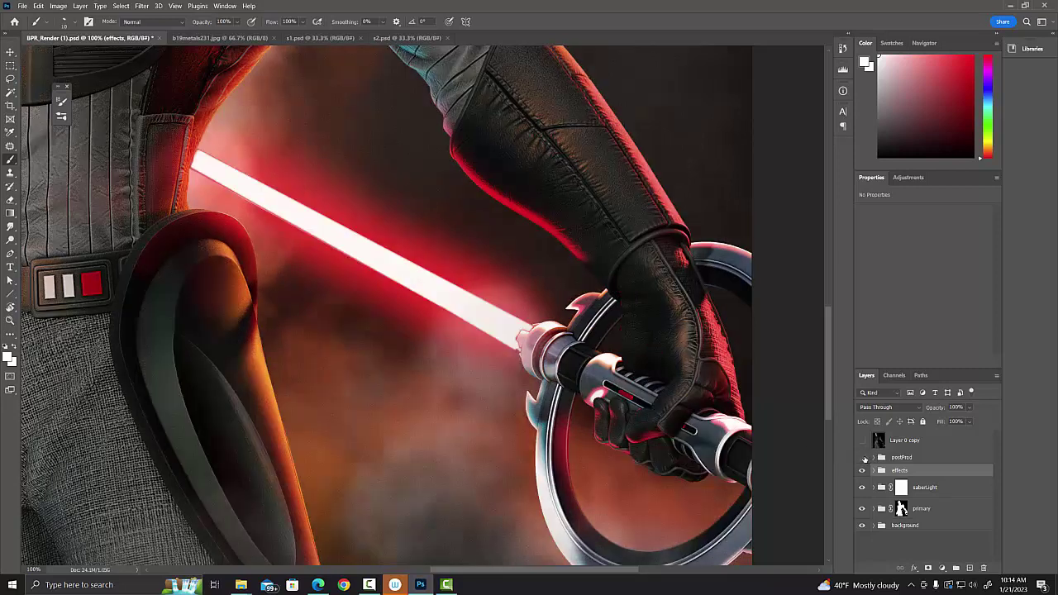
{"action": "key", "text": "ctrl+0"}
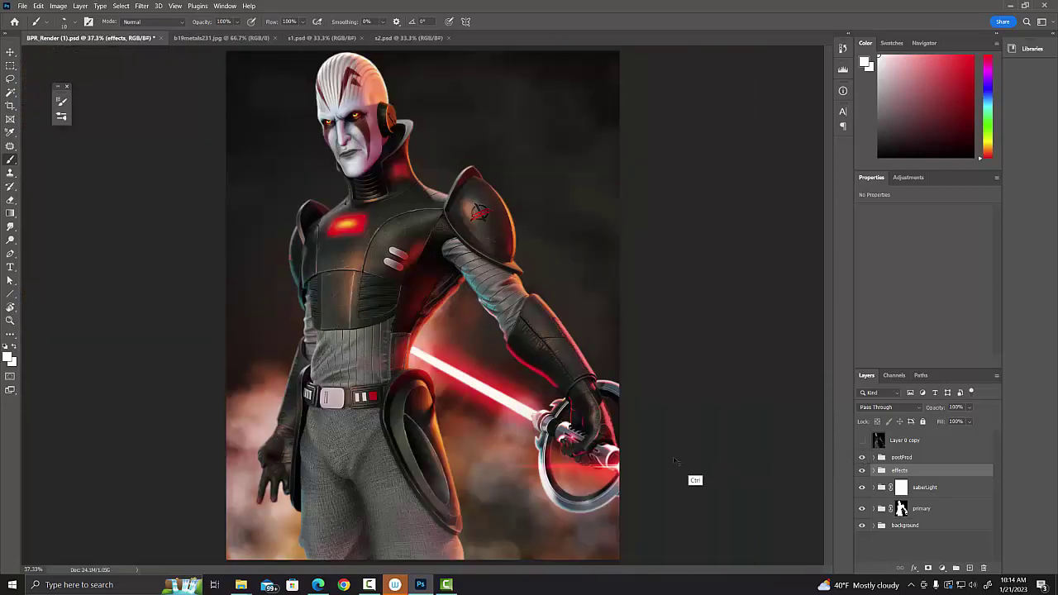